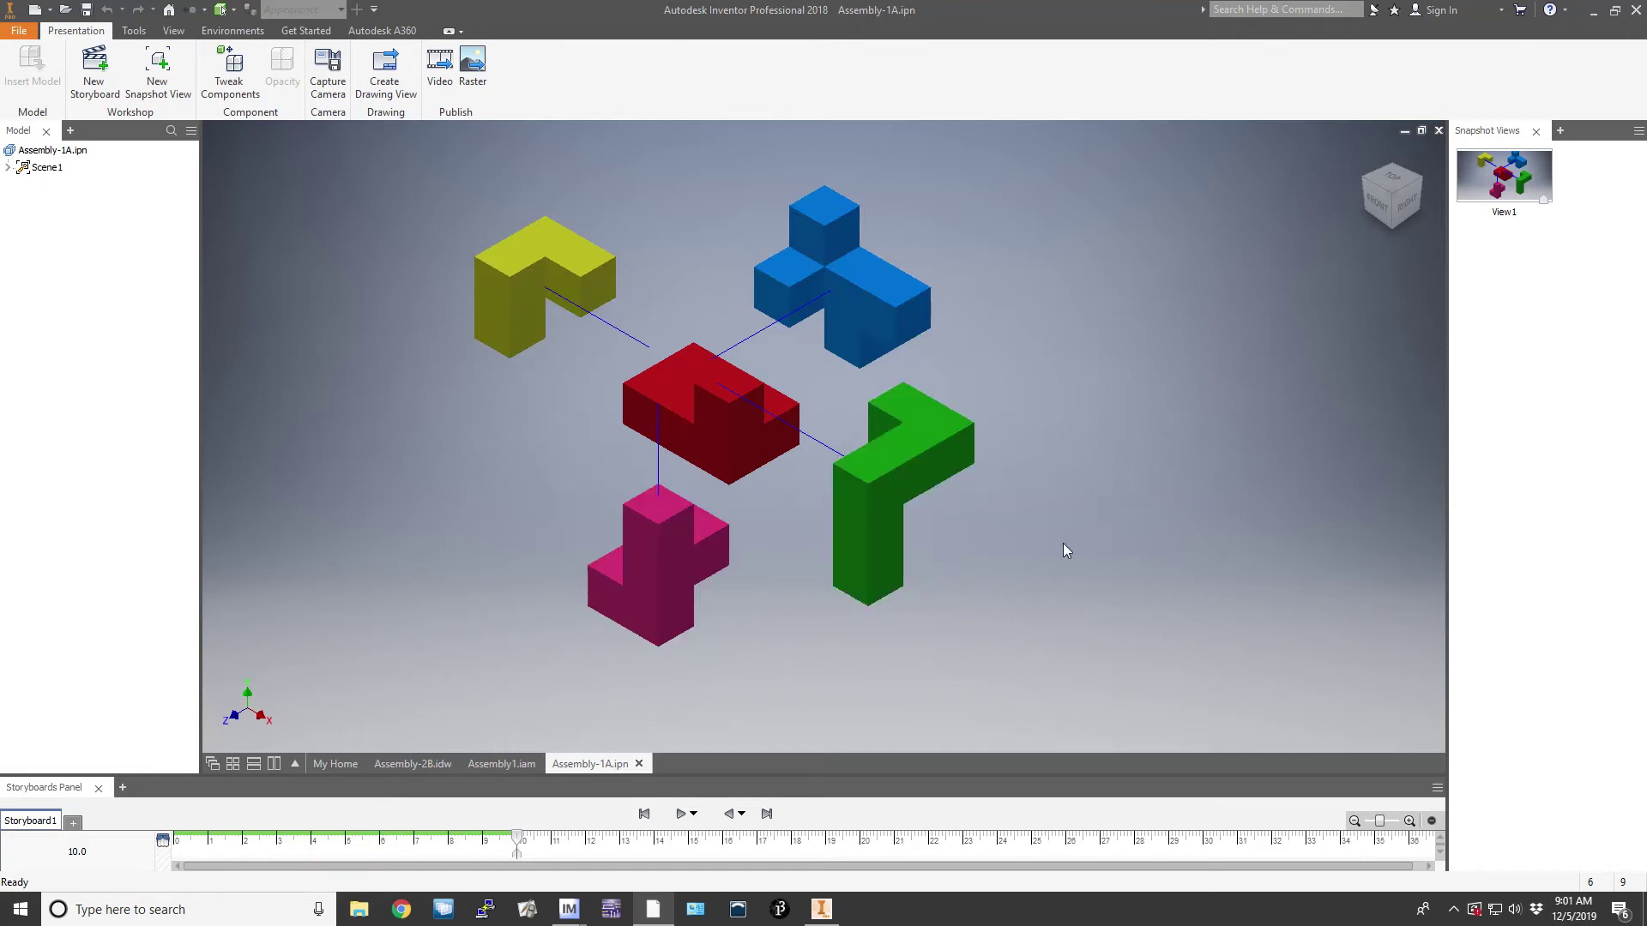
# Step: View Assembly1.iam and the finished Assembly-2B.idw B.O.M. drawing, then start a new file
pyautogui.click(493, 763)
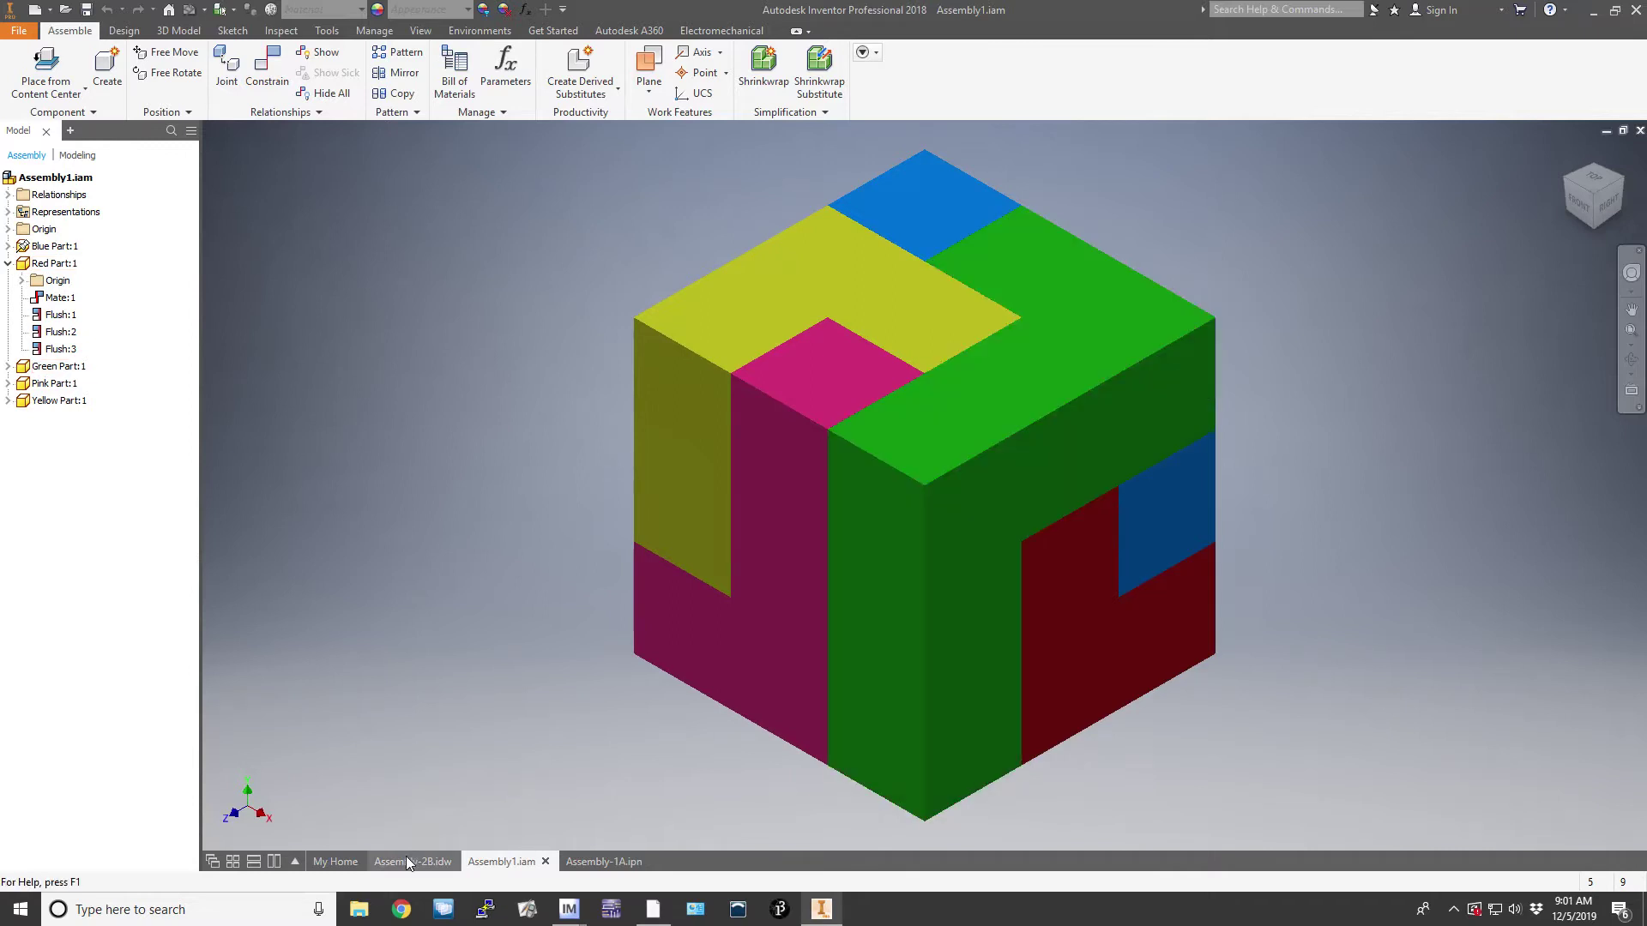
pyautogui.click(406, 857)
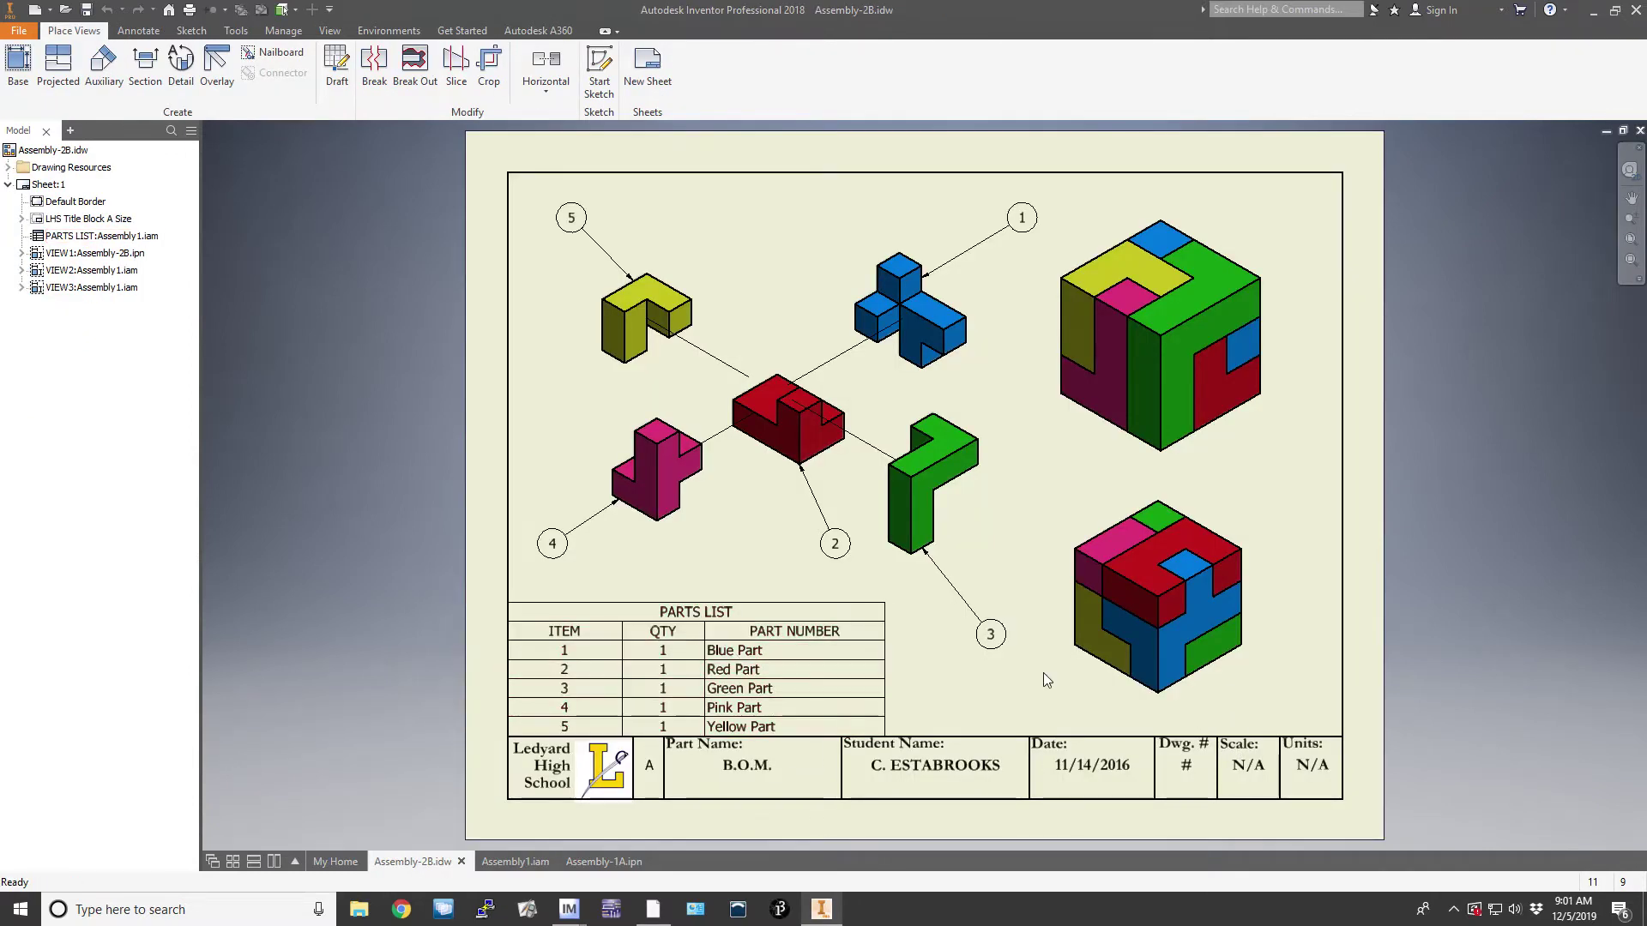
pyautogui.click(38, 12)
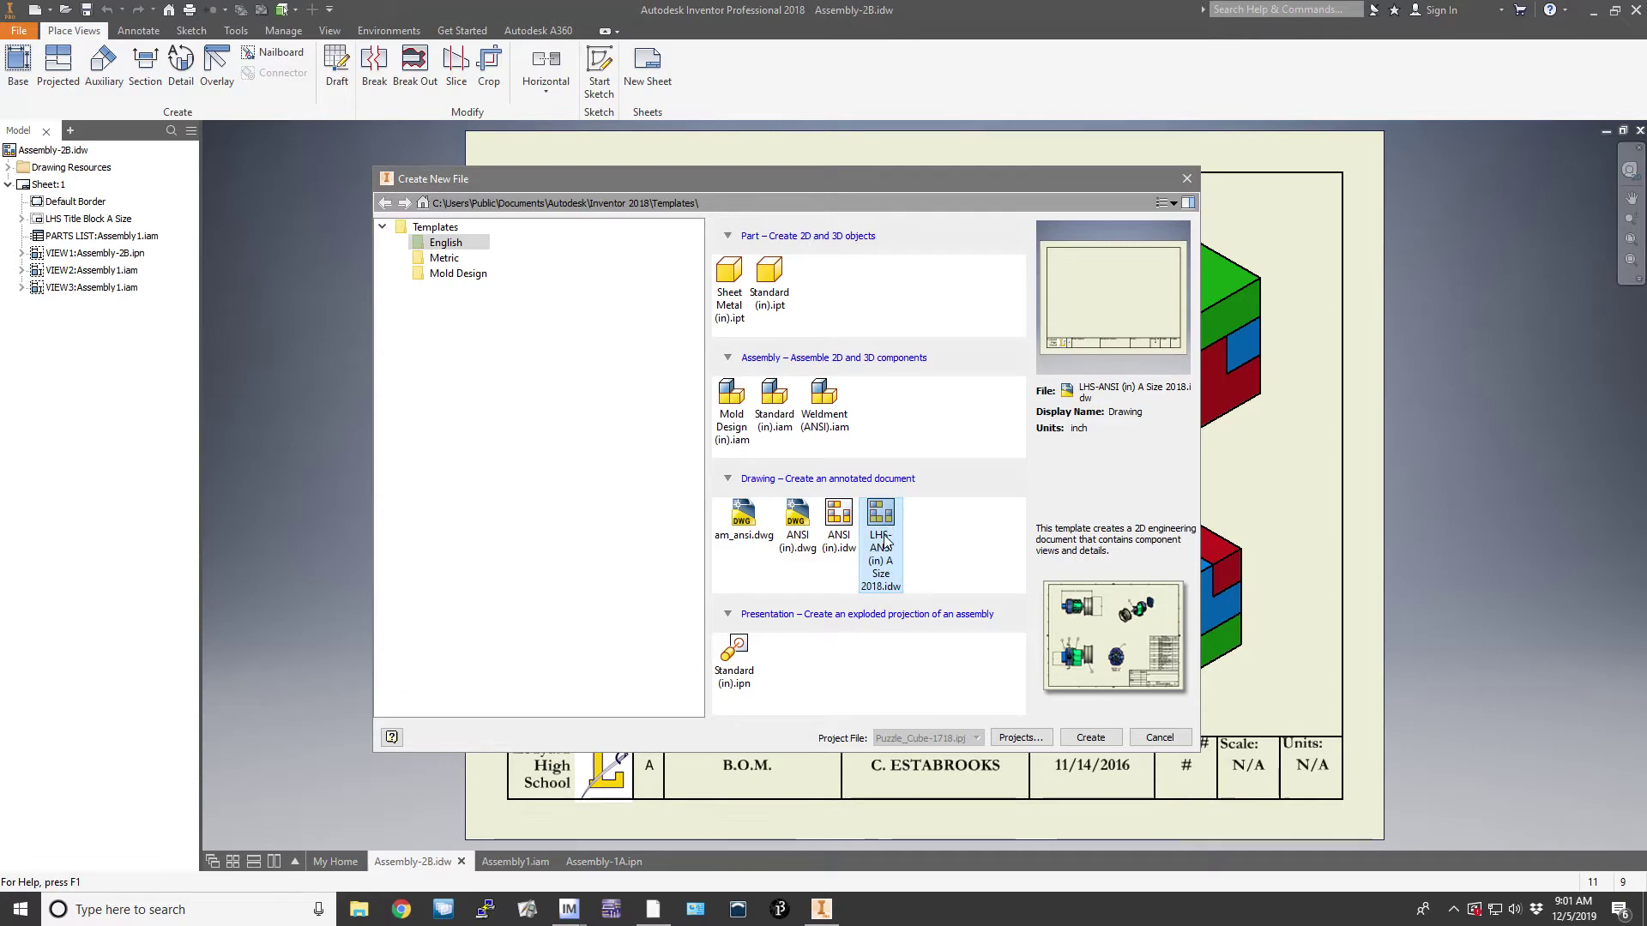
# Step: Create an LHS-ANSI (in) A Size 2018.idw drawing with part name B.O.M., the author's name, and N/A scale and units
pyautogui.click(1091, 738)
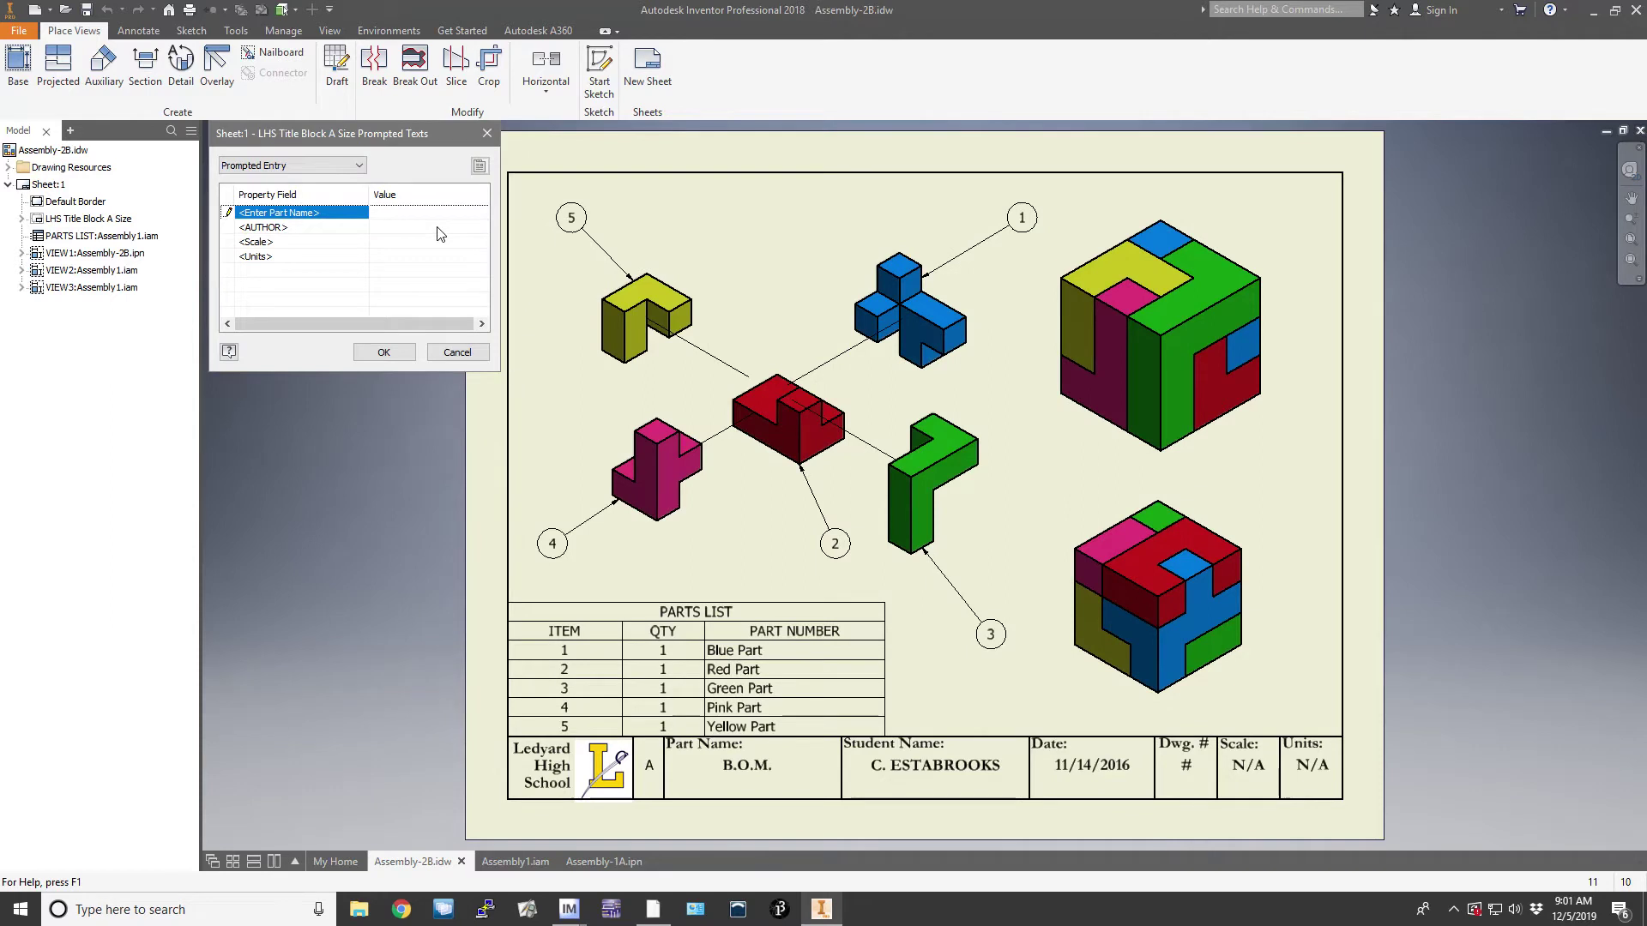
pyautogui.write('B.O.M.')
pyautogui.click(413, 226)
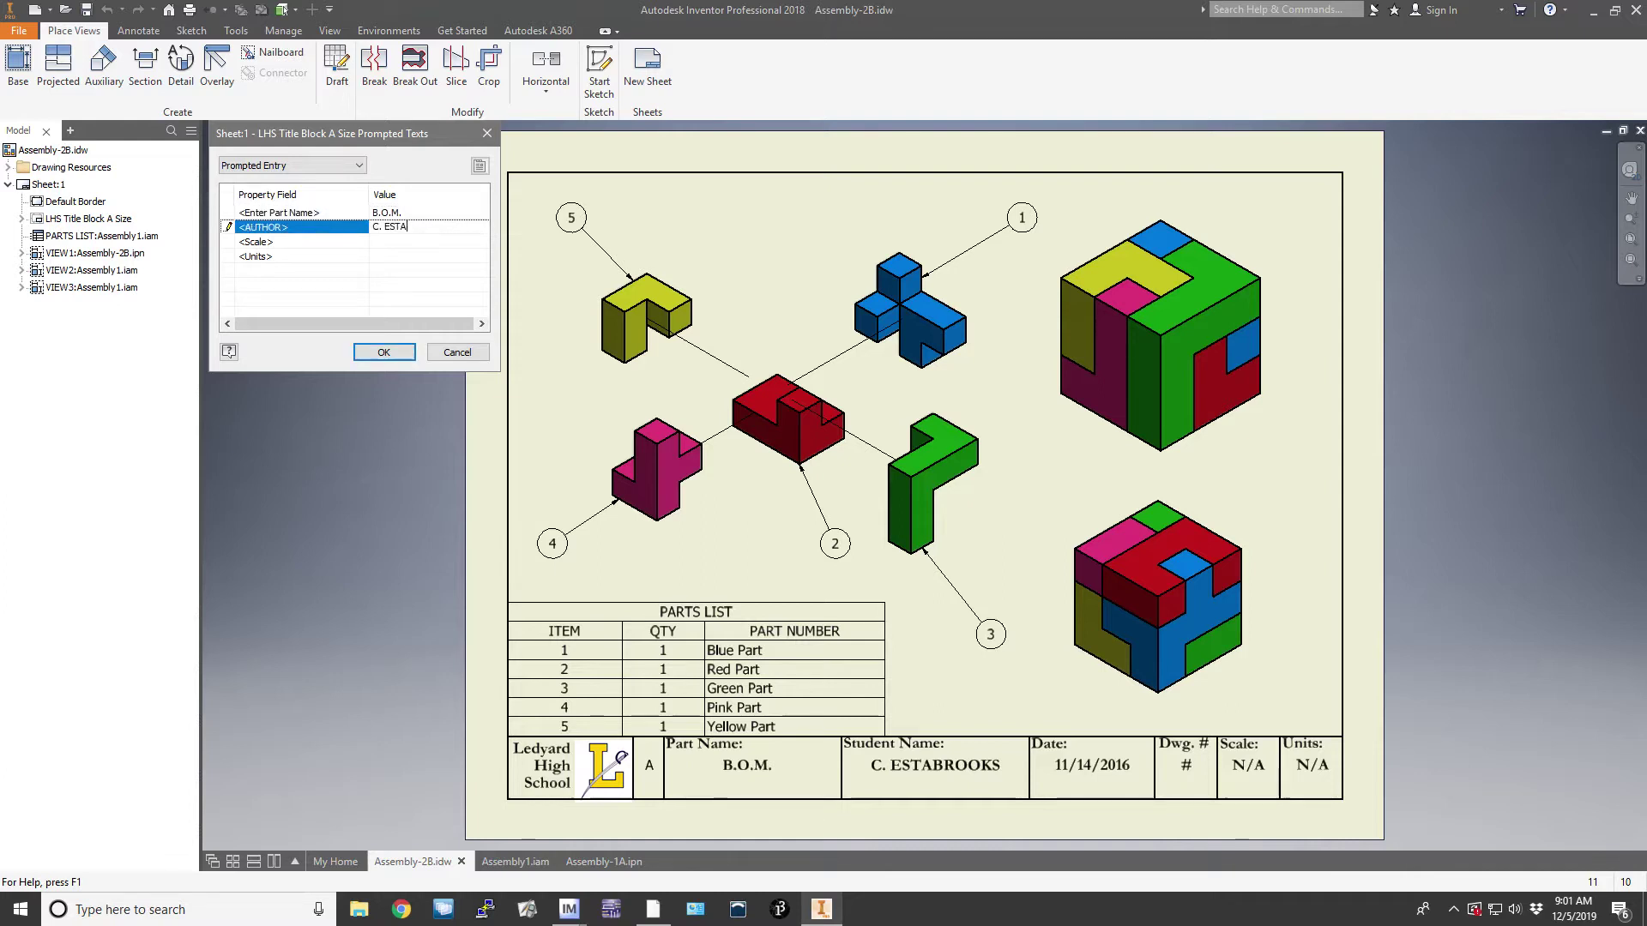
pyautogui.write('C. ESTABROOKS')
pyautogui.click(409, 242)
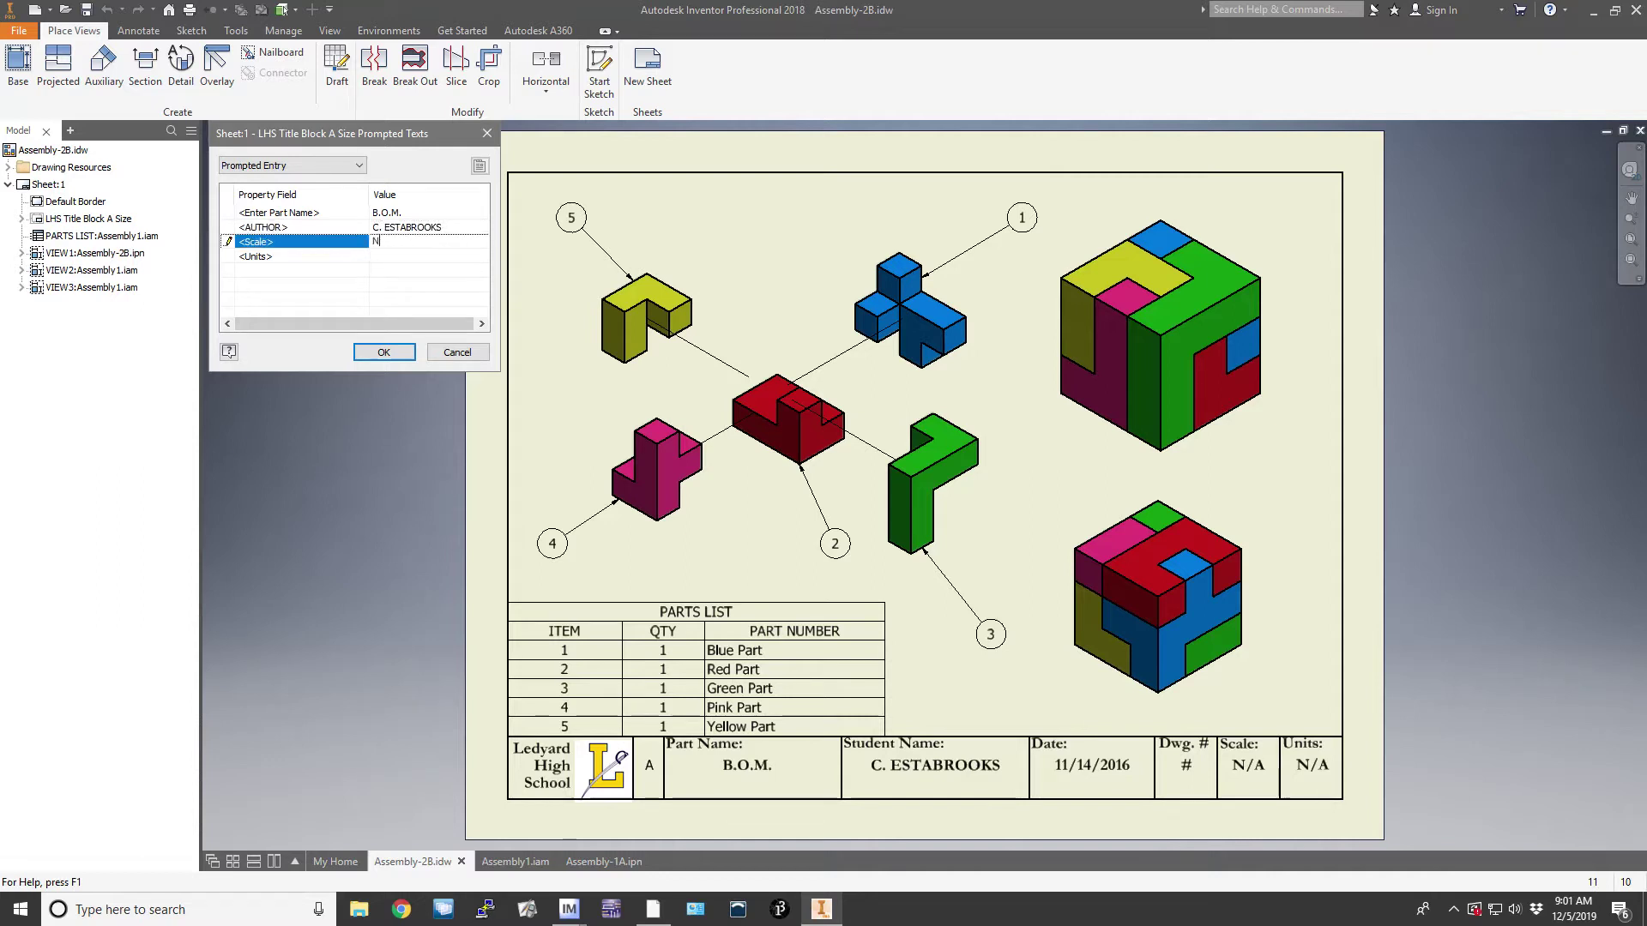
pyautogui.click(418, 256)
pyautogui.write('N/A')
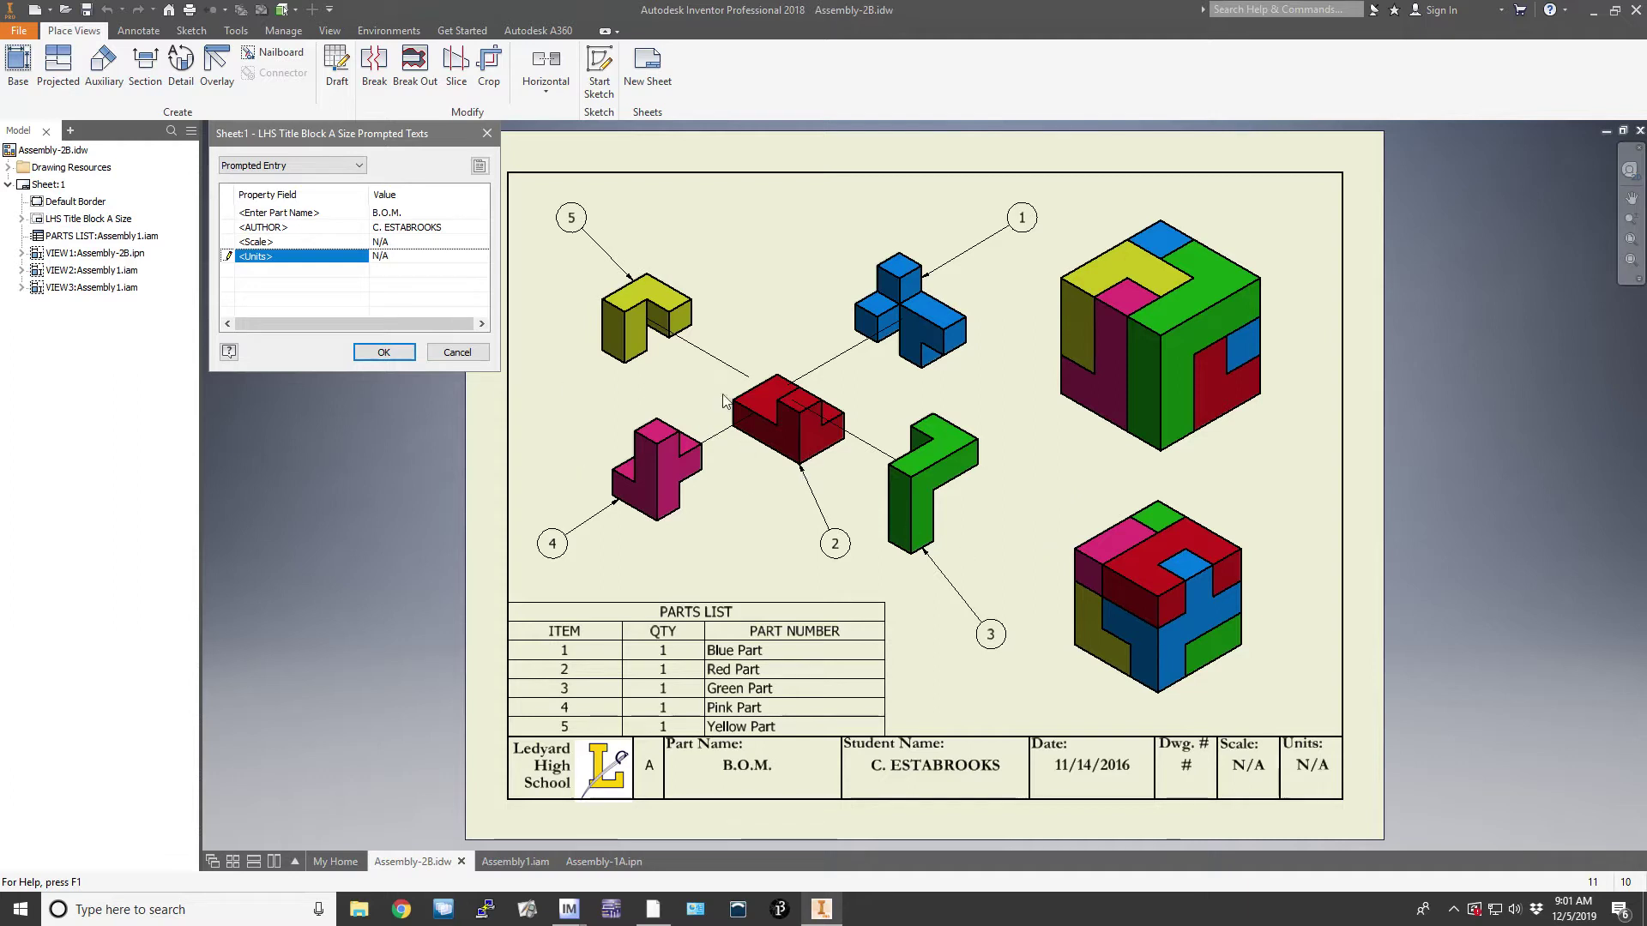
pyautogui.click(382, 359)
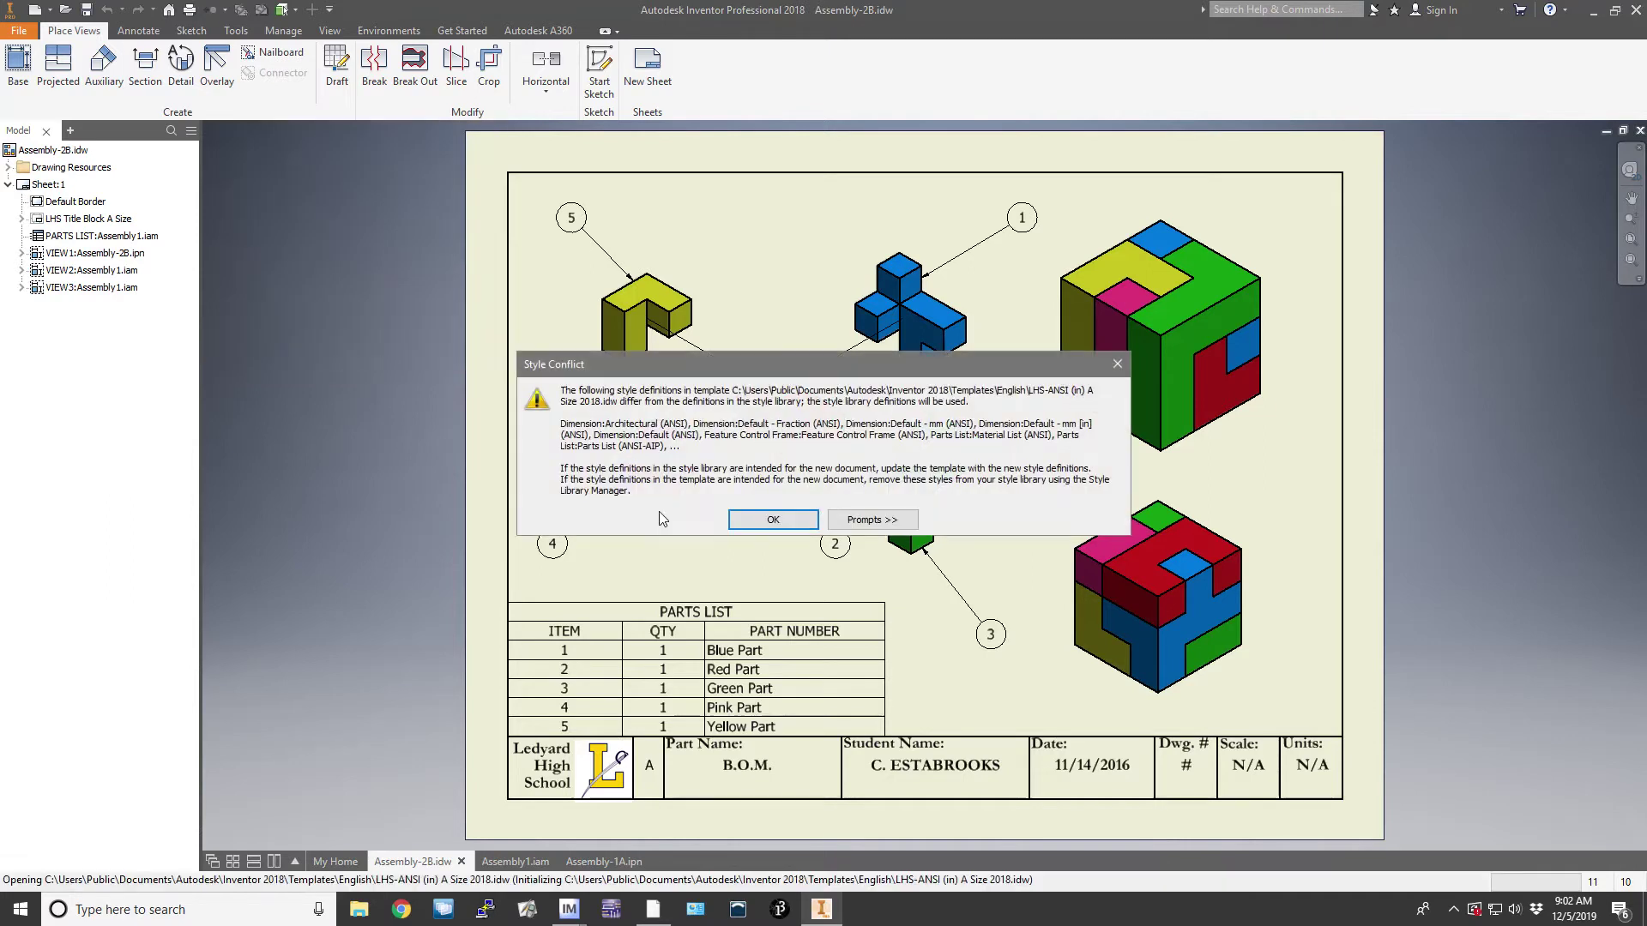
# Step: Dismiss the style conflict and place a custom isometric base view of Assembly1.iam at the sheet's upper right
pyautogui.click(774, 518)
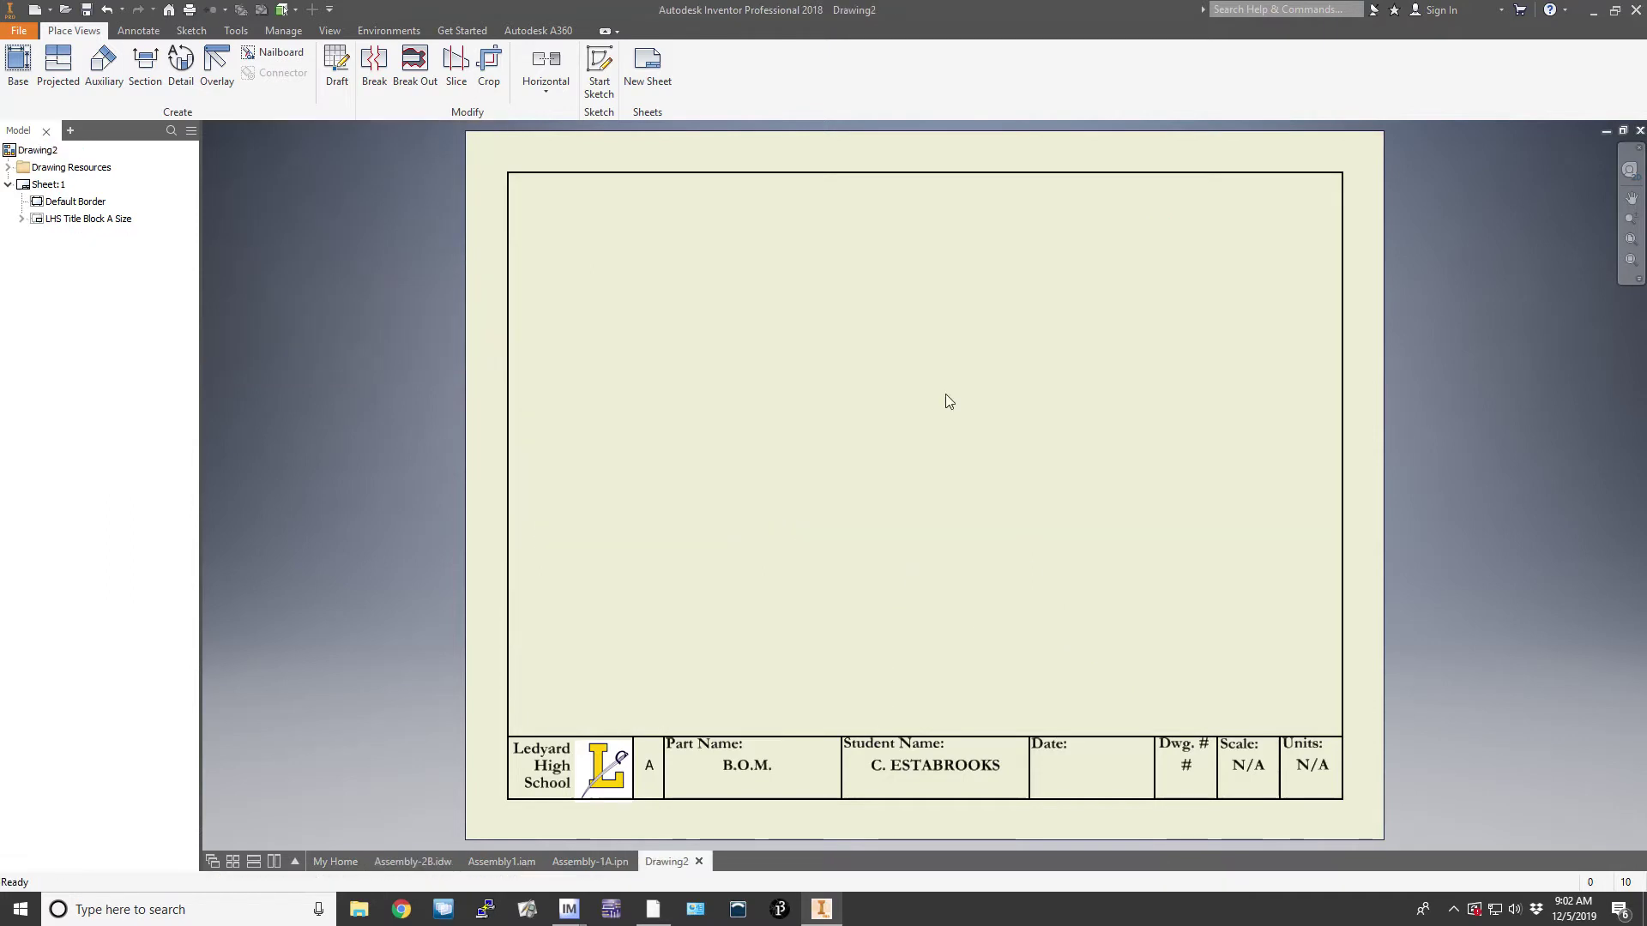
pyautogui.click(15, 68)
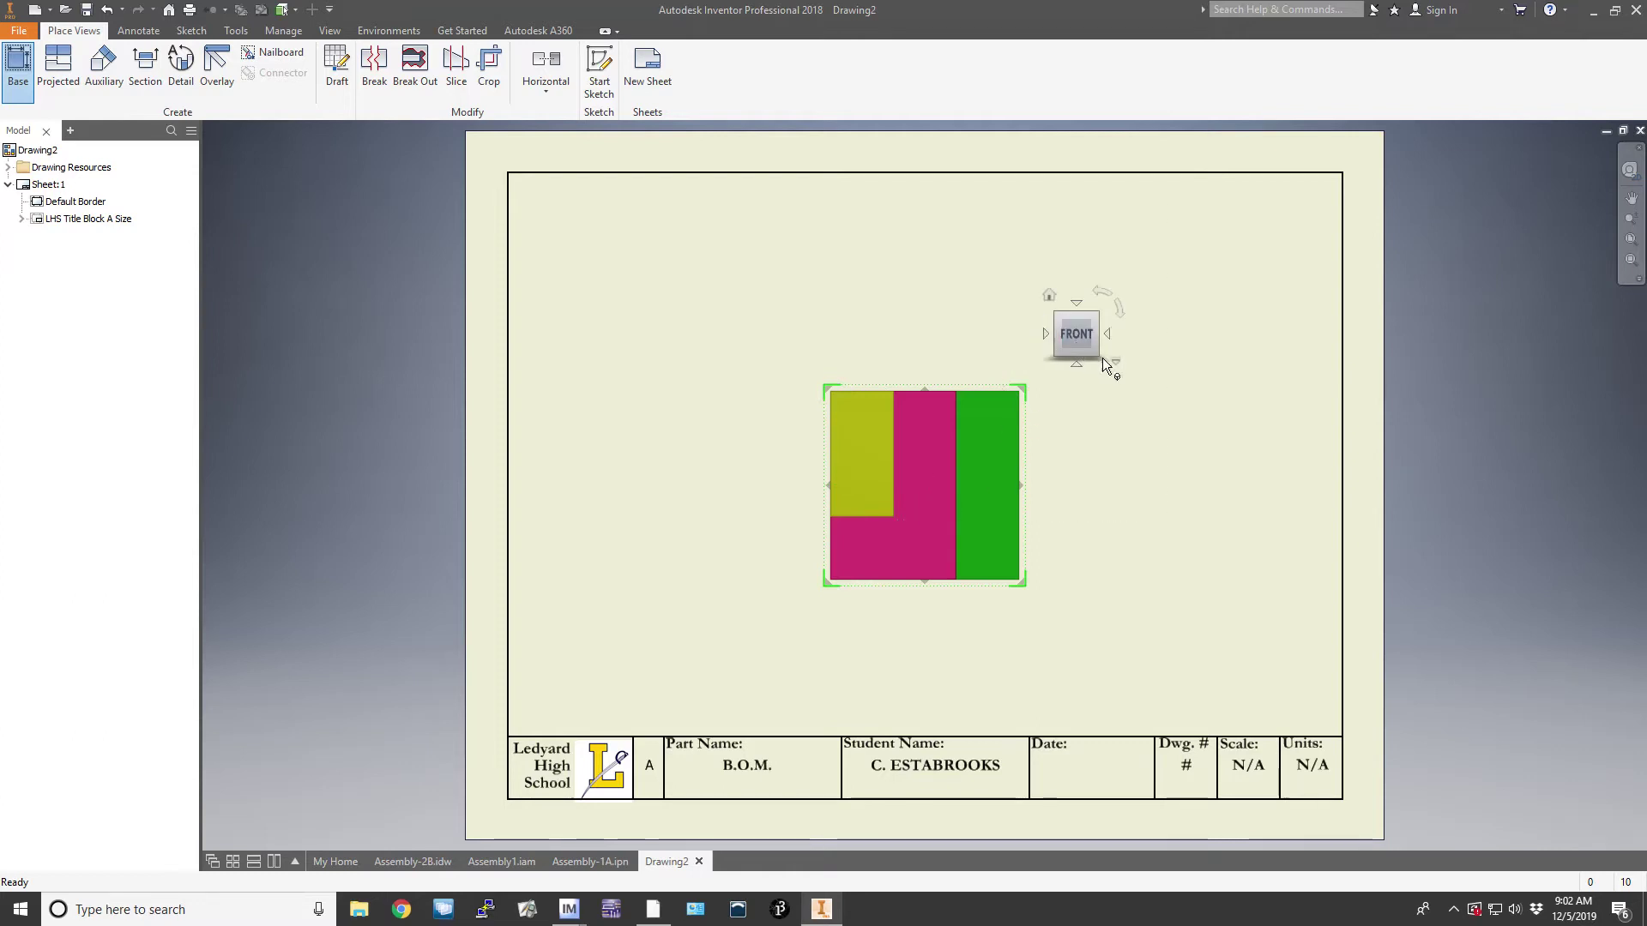
pyautogui.click(1114, 362)
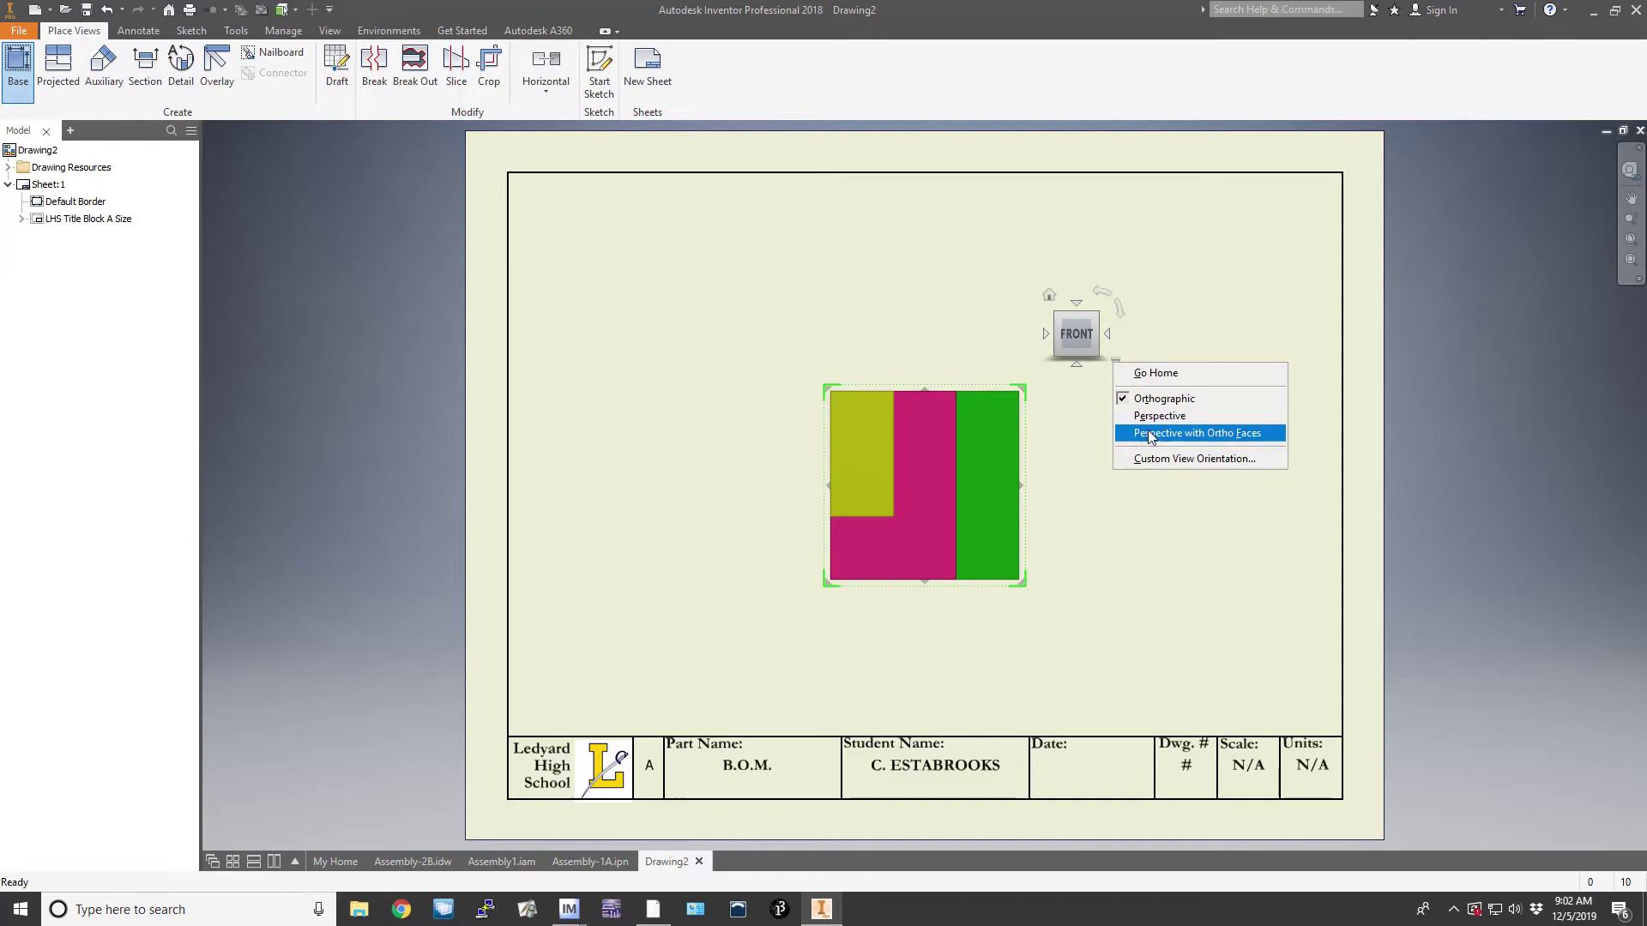
pyautogui.click(1151, 459)
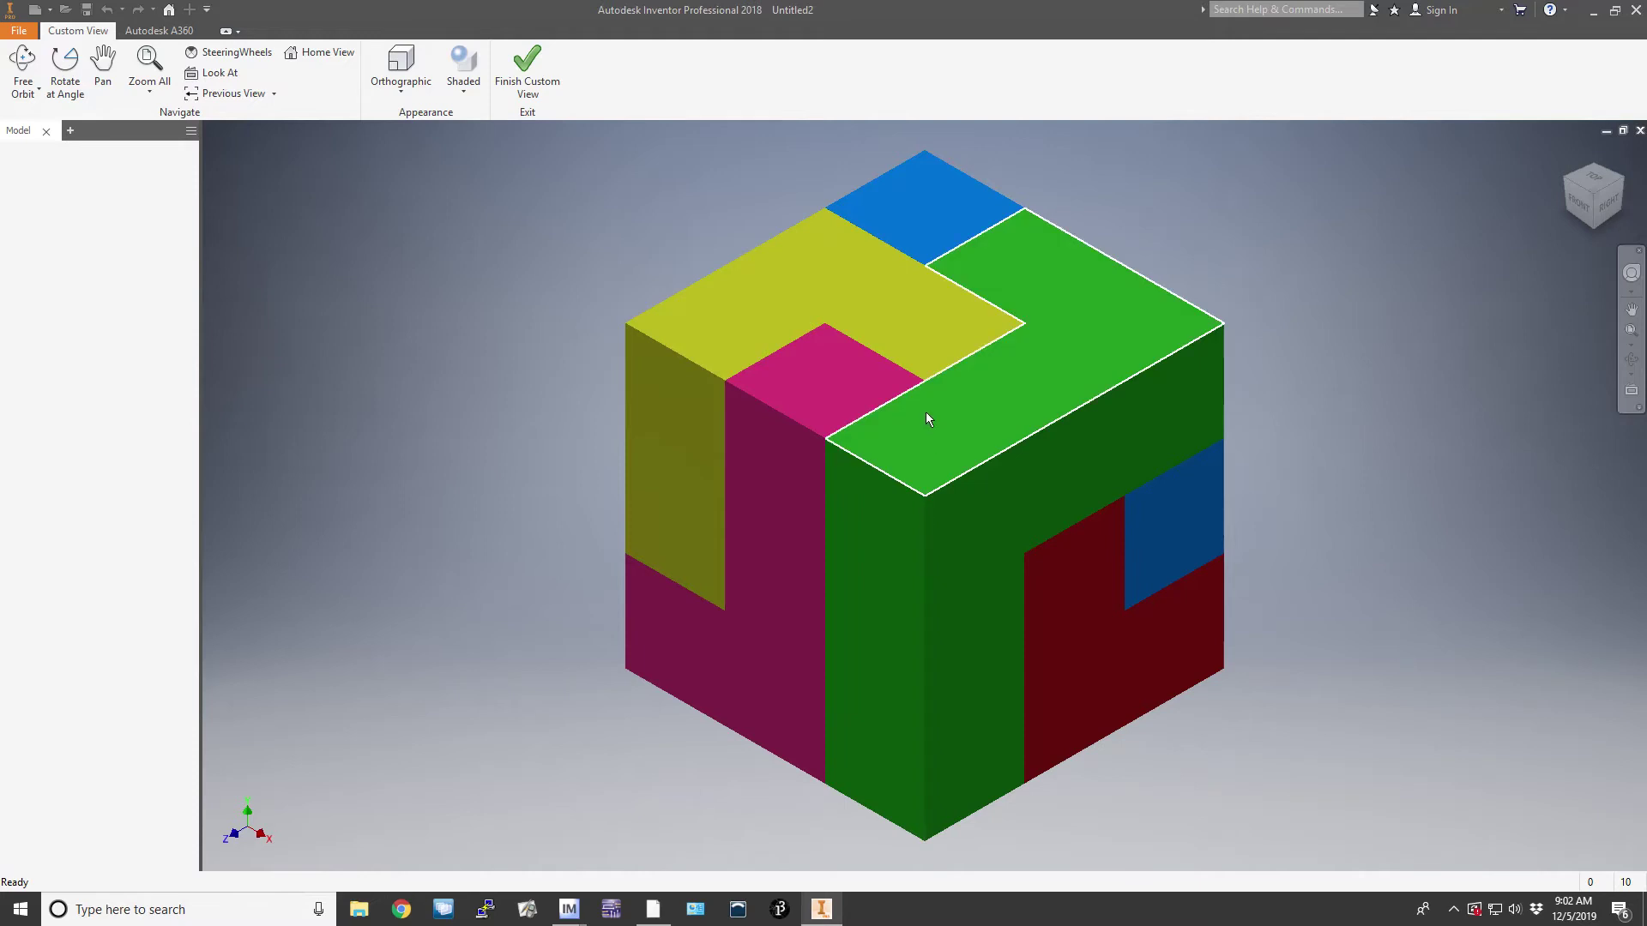
pyautogui.click(527, 75)
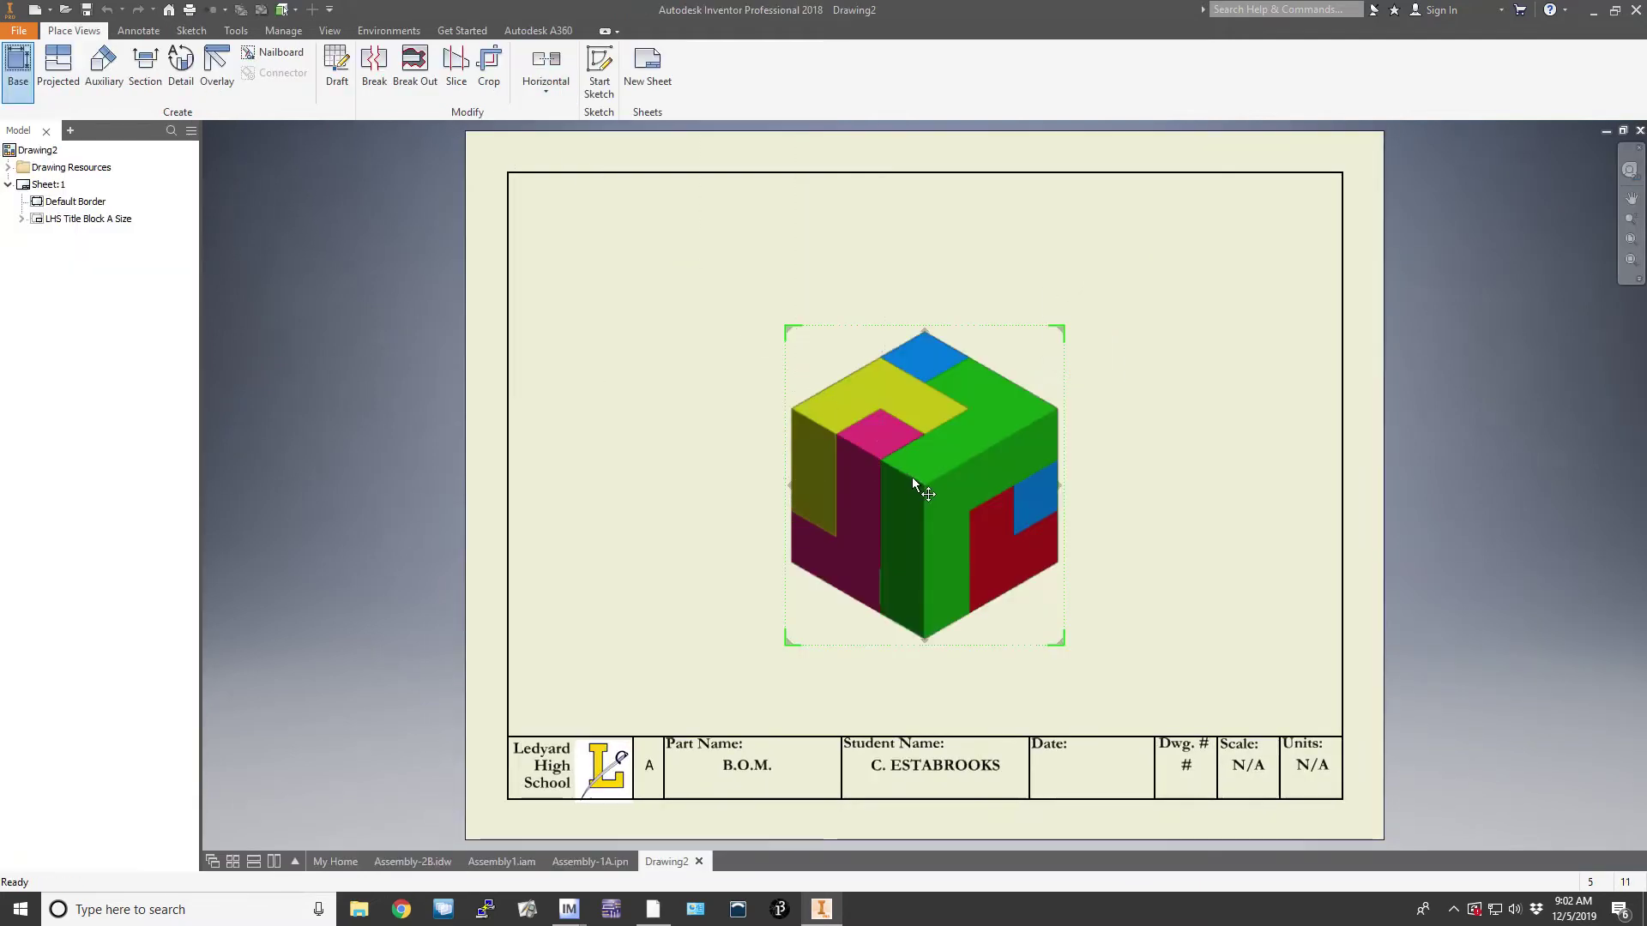
pyautogui.click(1148, 343)
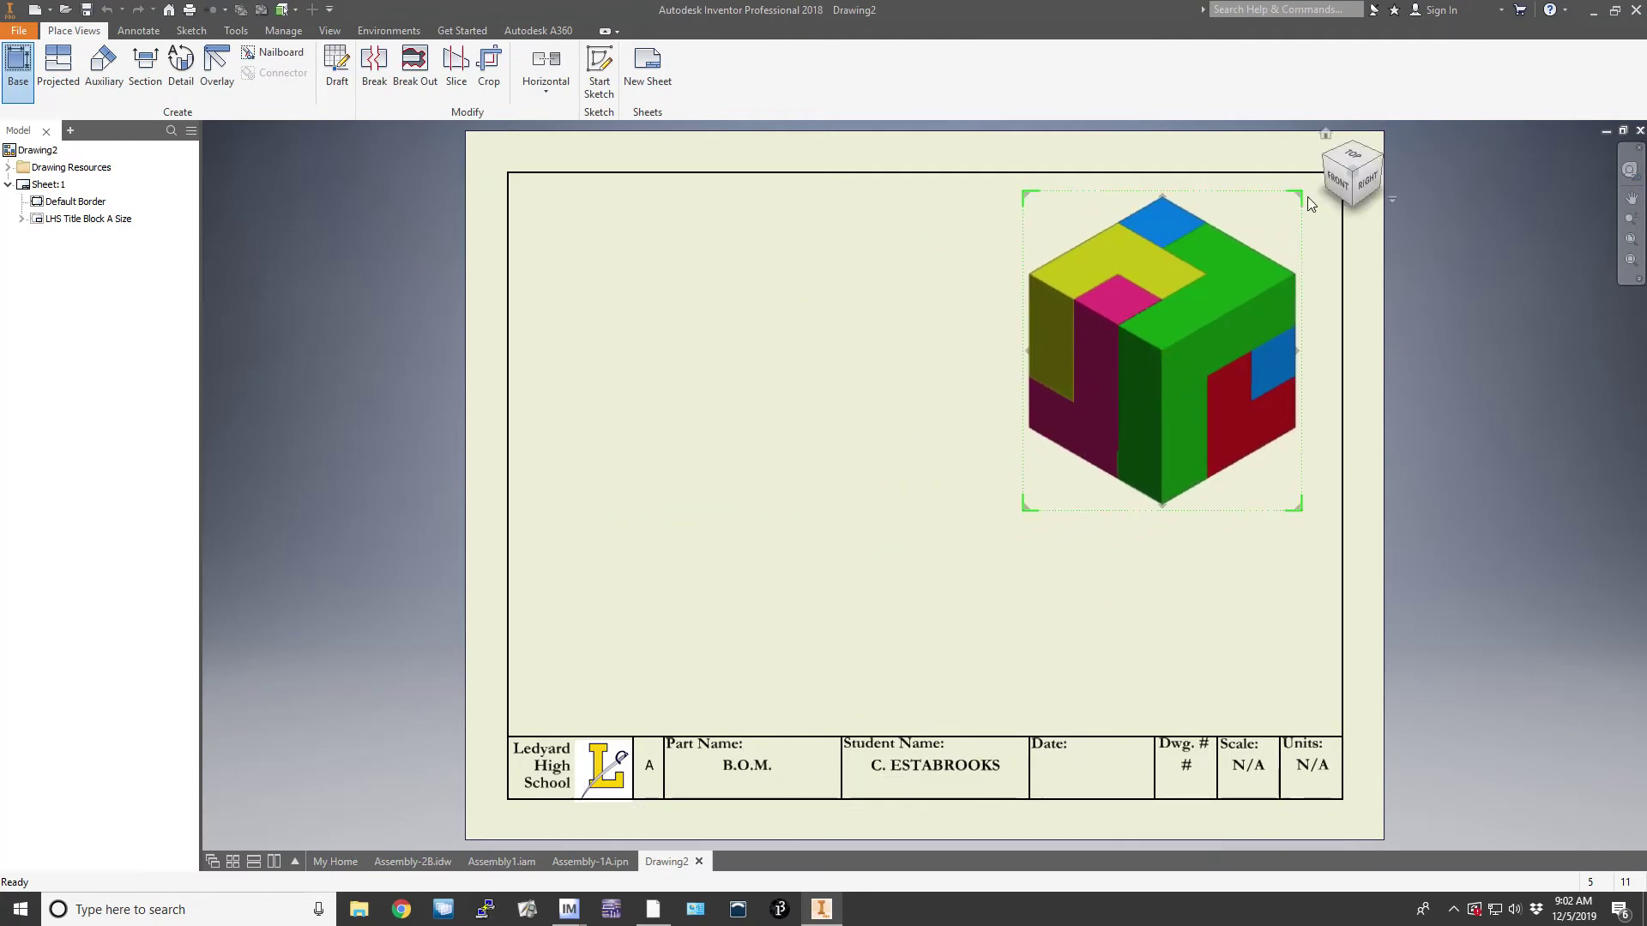
pyautogui.rightClick(746, 393)
pyautogui.click(825, 391)
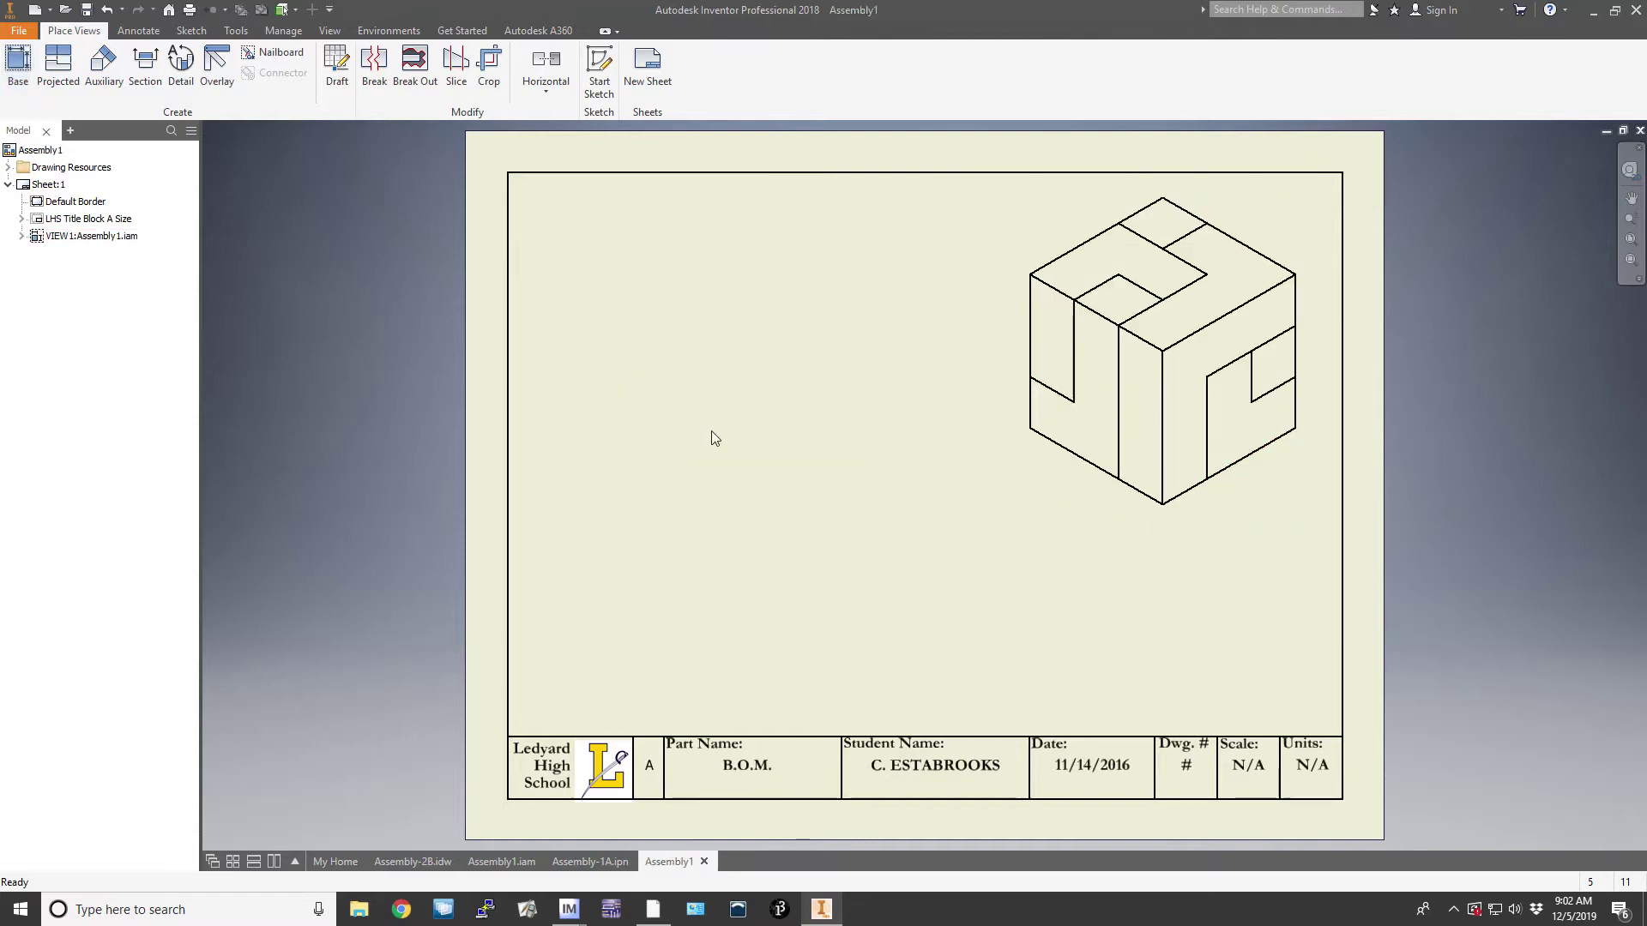
# Step: Switch the isometric cube view's style to Shaded in its Drawing View settings
pyautogui.click(1038, 506)
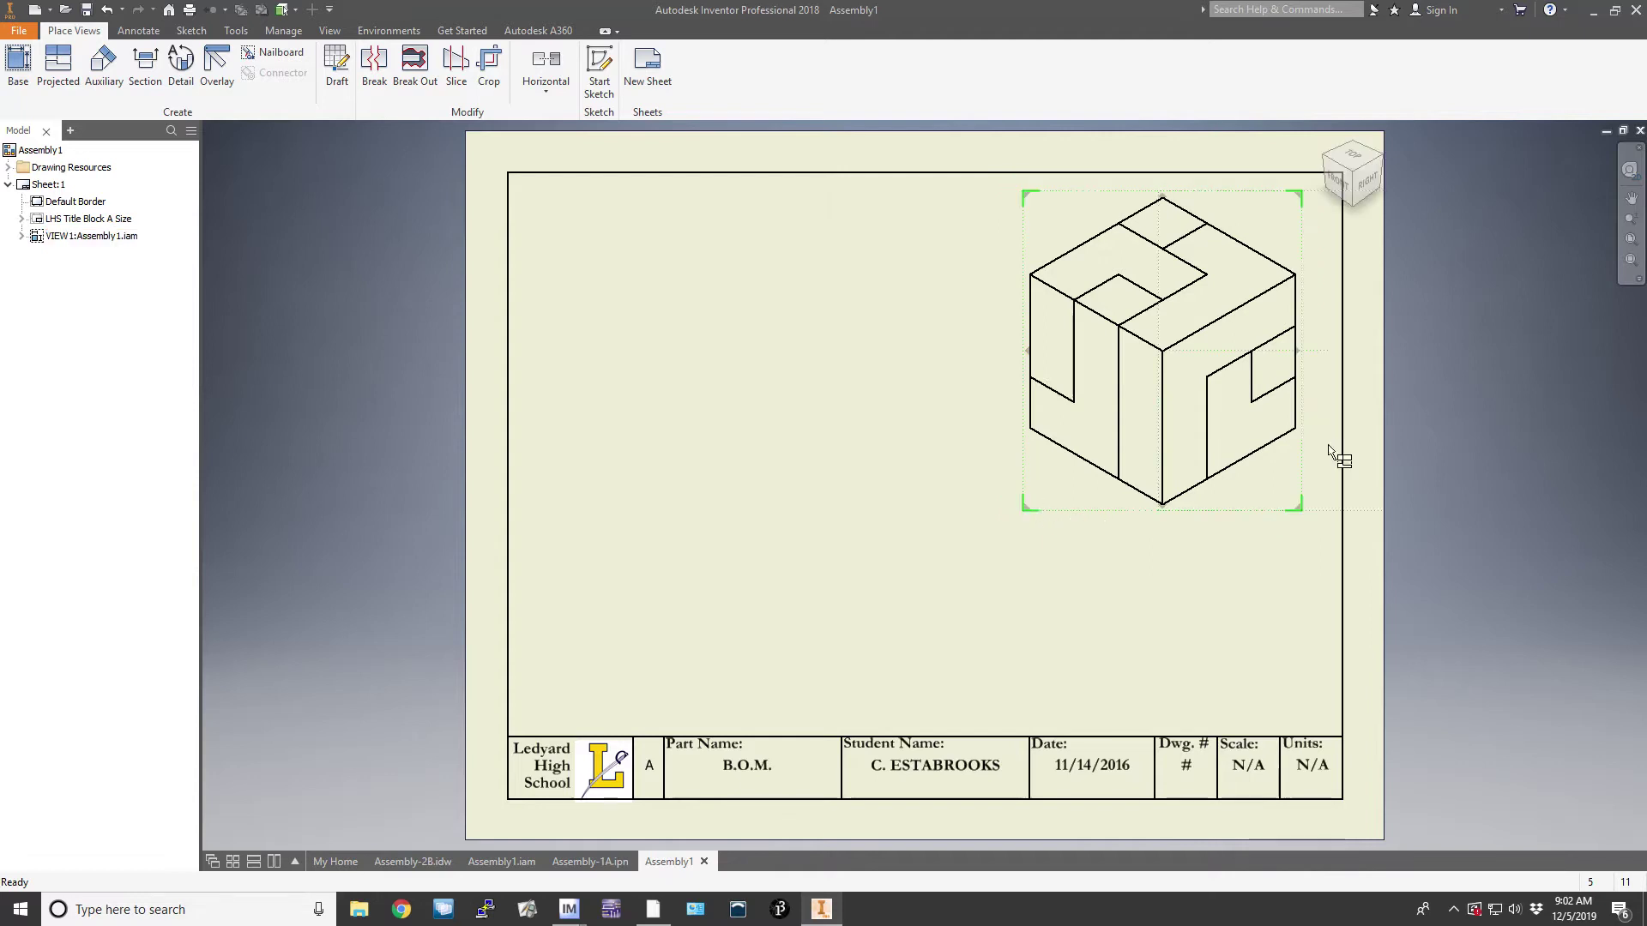
pyautogui.moveTo(1328, 446); pyautogui.dragTo(1646, 446)
pyautogui.moveTo(980, 312)
pyautogui.mouseDown()
pyautogui.moveTo(872, 326)
pyautogui.moveTo(538, 308)
pyautogui.mouseUp()
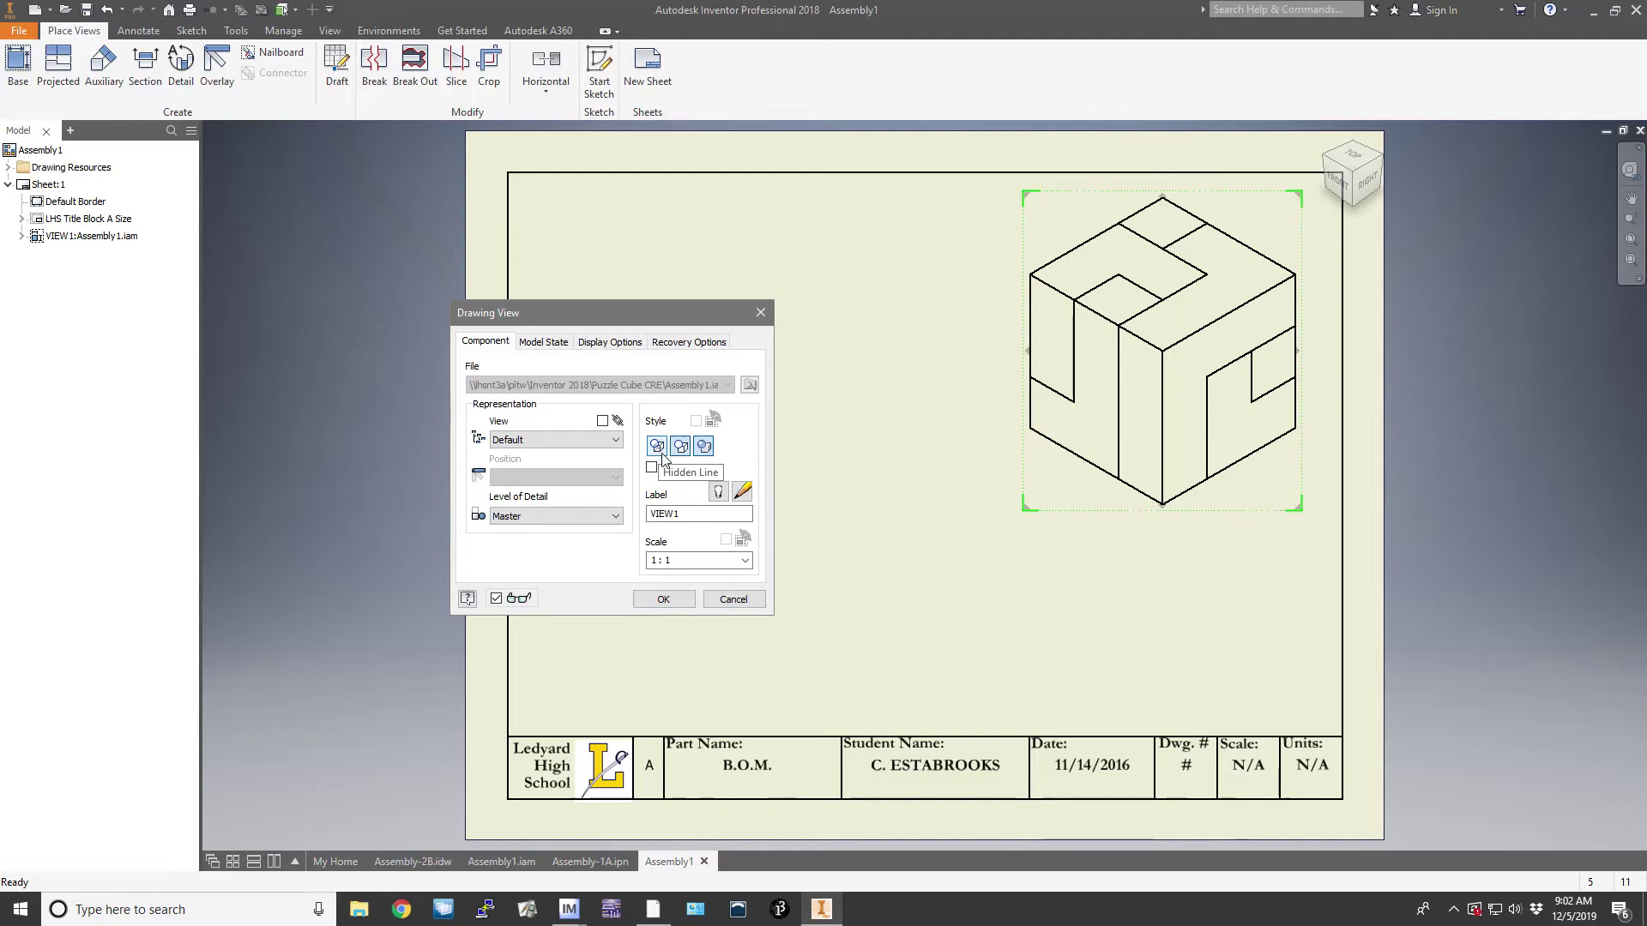
pyautogui.click(664, 599)
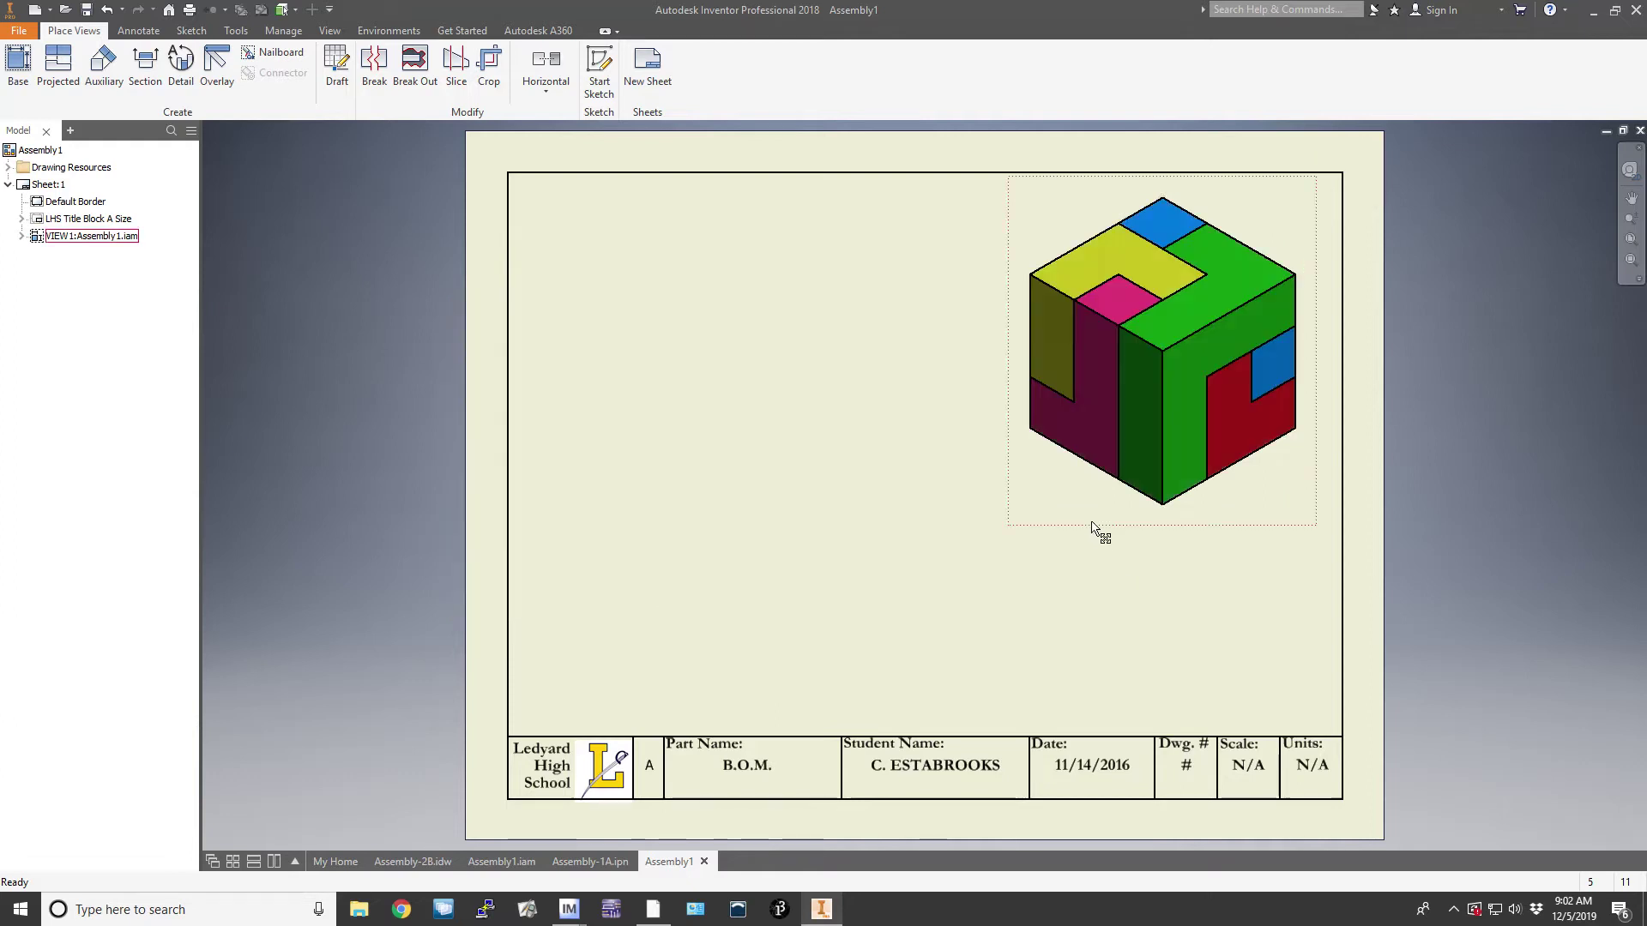
# Step: Start a new base view sourced from the Assembly-1A.ipn exploded presentation
pyautogui.click(18, 65)
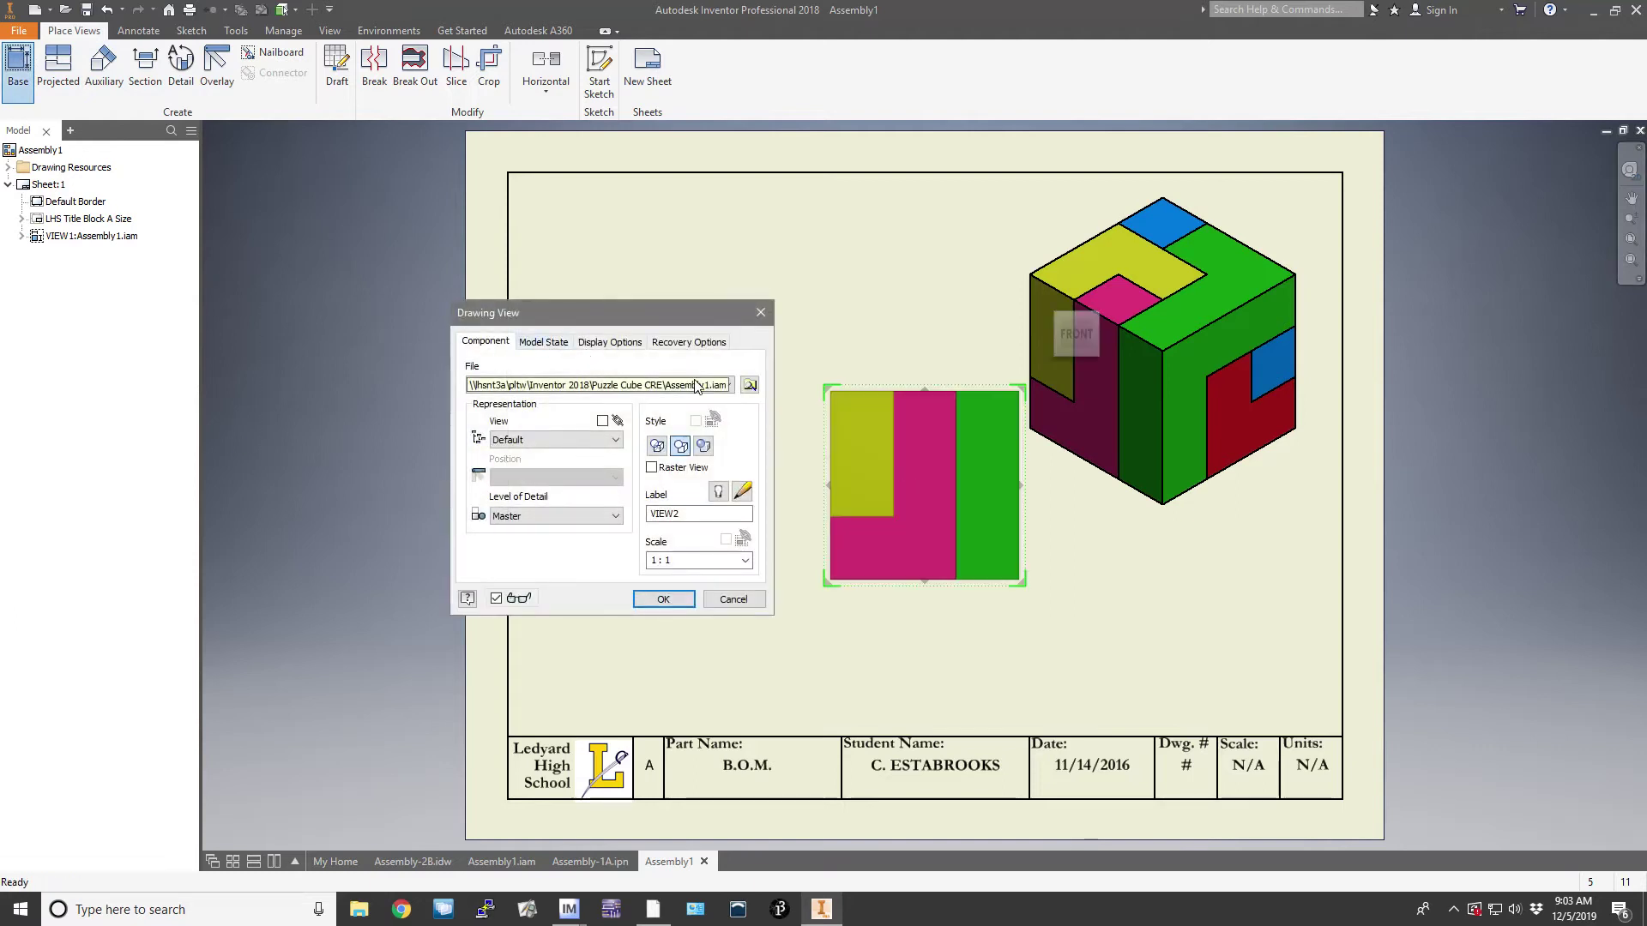
pyautogui.click(750, 385)
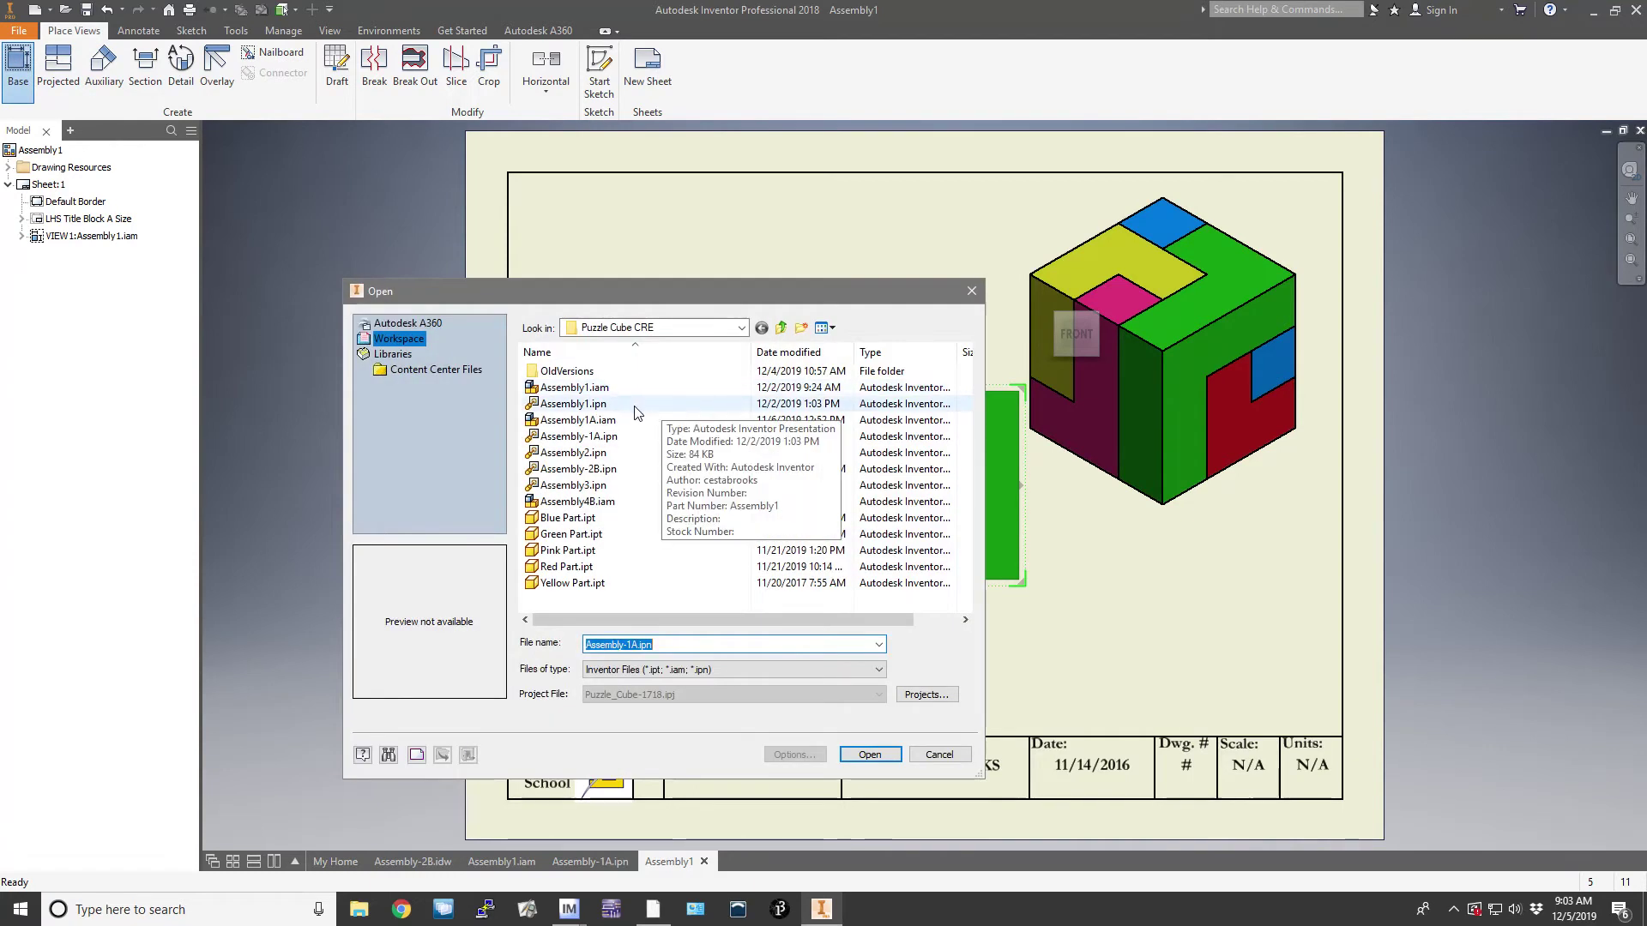
pyautogui.click(623, 436)
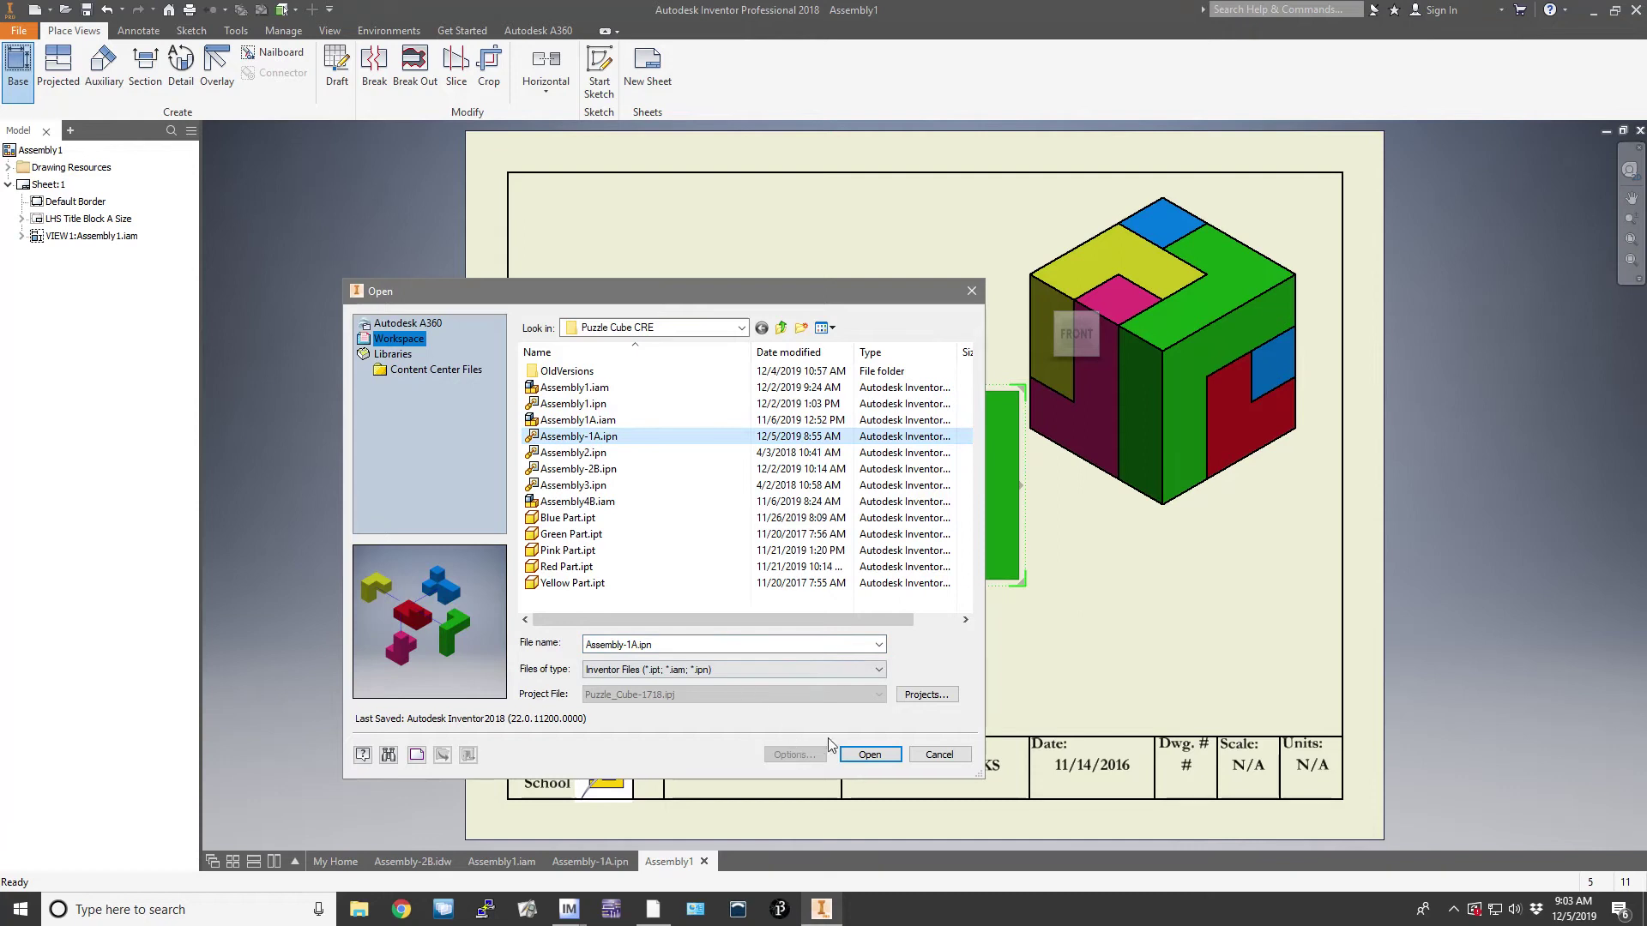
pyautogui.click(868, 754)
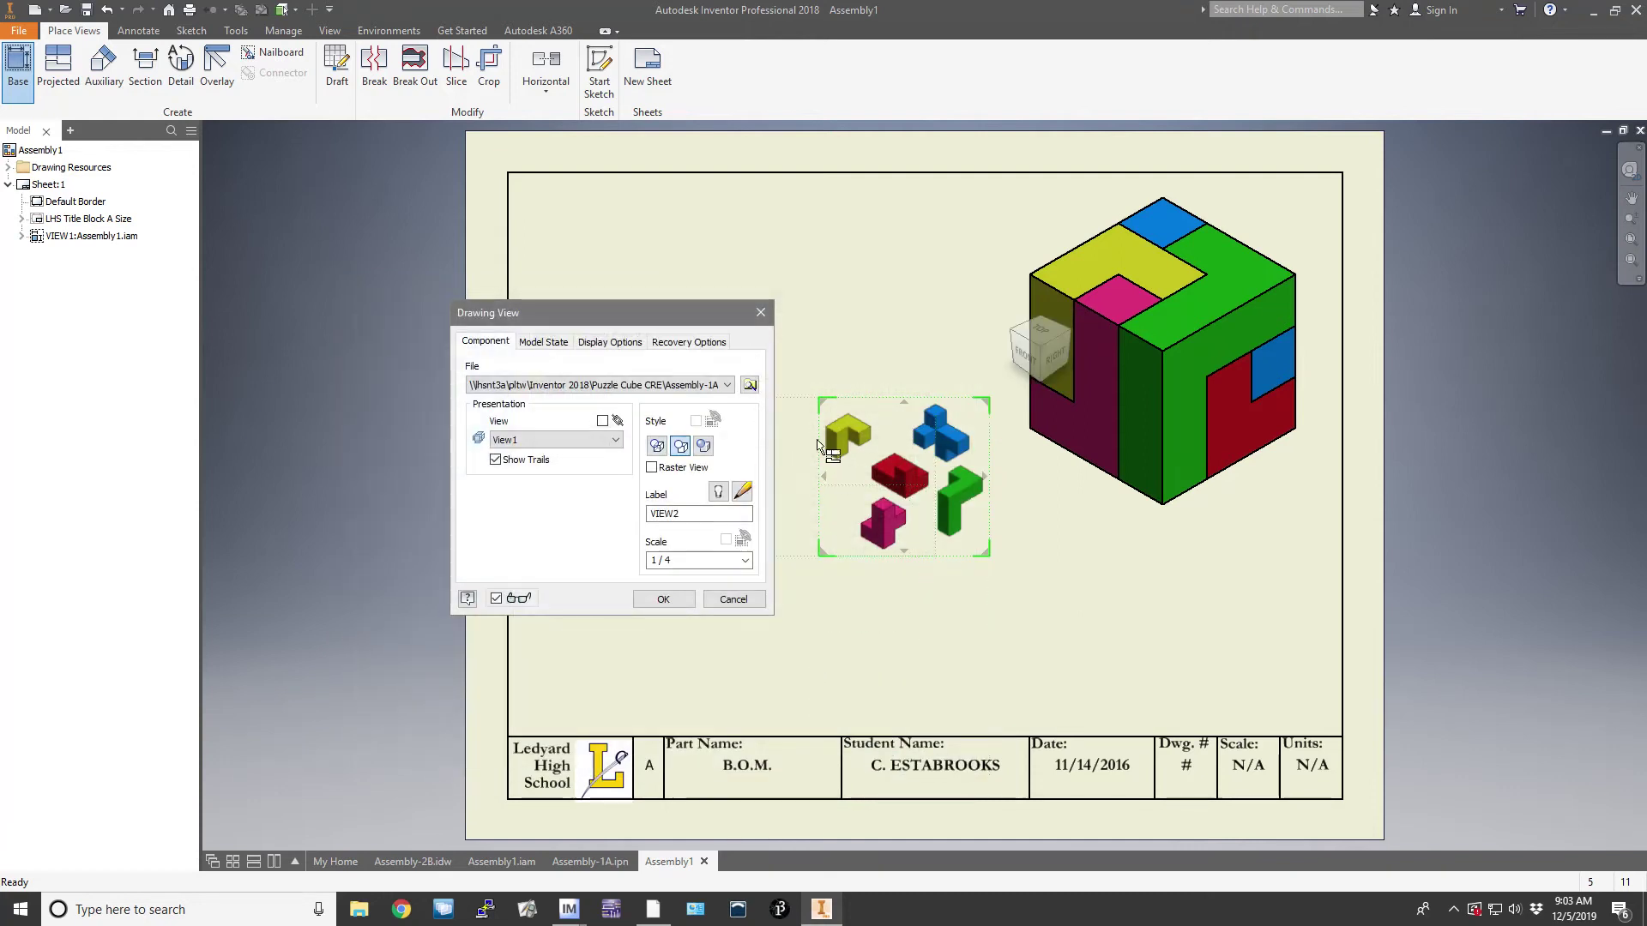
# Step: Place the exploded view shaded at 1/2 scale in the sheet's upper left
pyautogui.moveTo(665, 317); pyautogui.dragTo(476, 314)
pyautogui.moveTo(862, 442); pyautogui.dragTo(710, 280)
pyautogui.moveTo(837, 396); pyautogui.dragTo(900, 424)
pyautogui.click(498, 558)
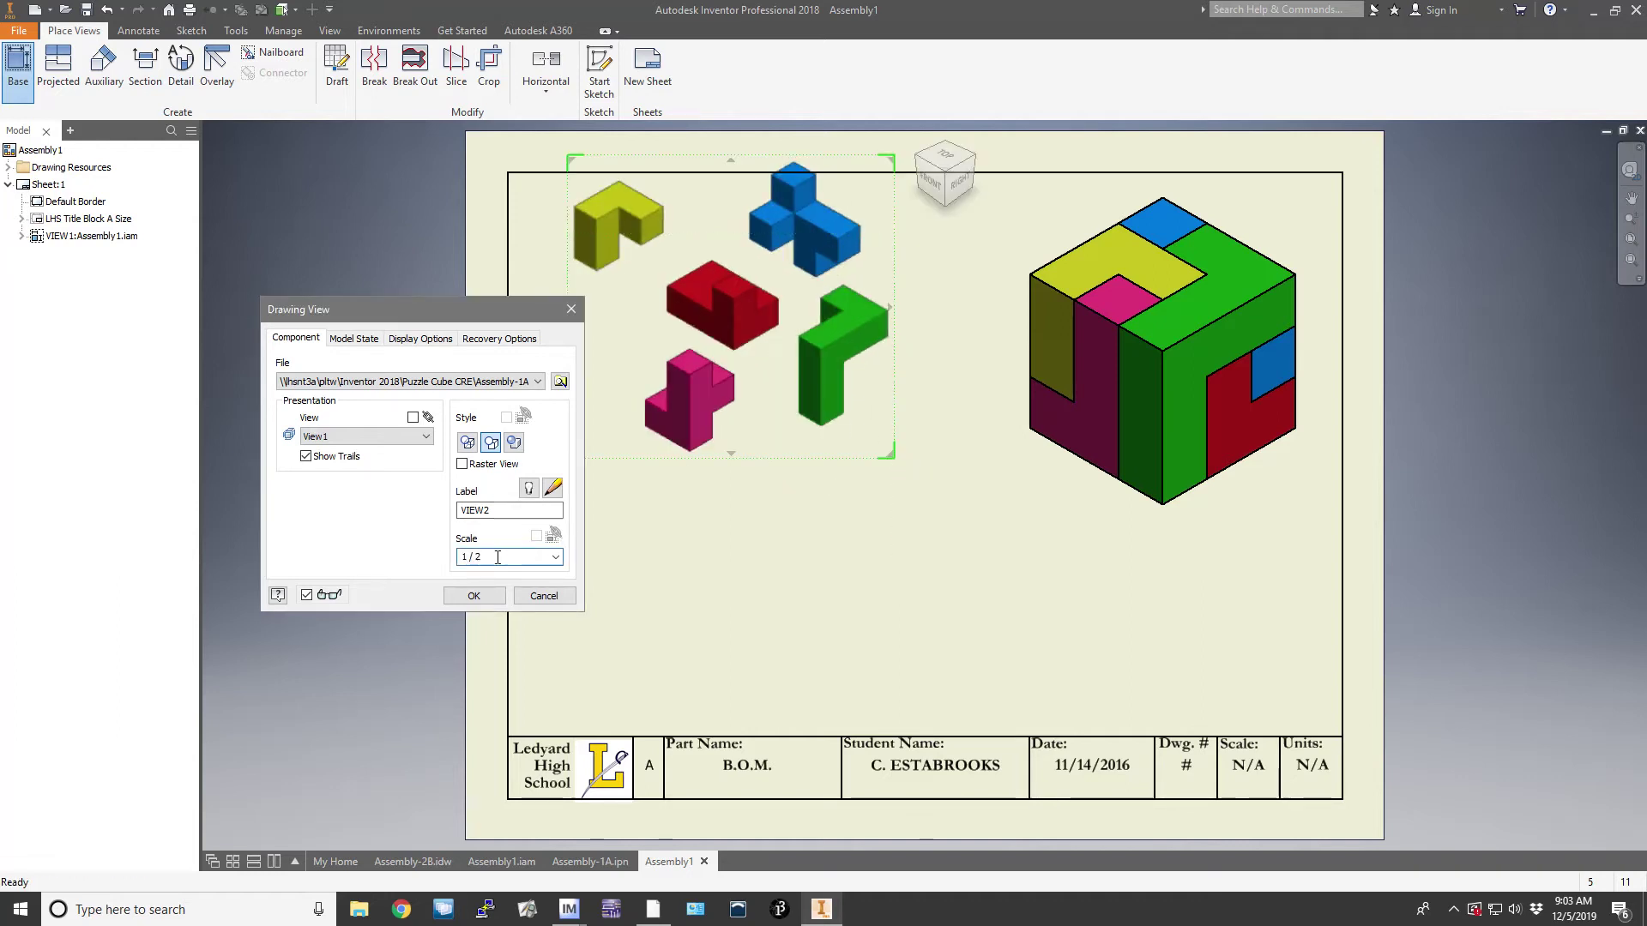
pyautogui.click(514, 443)
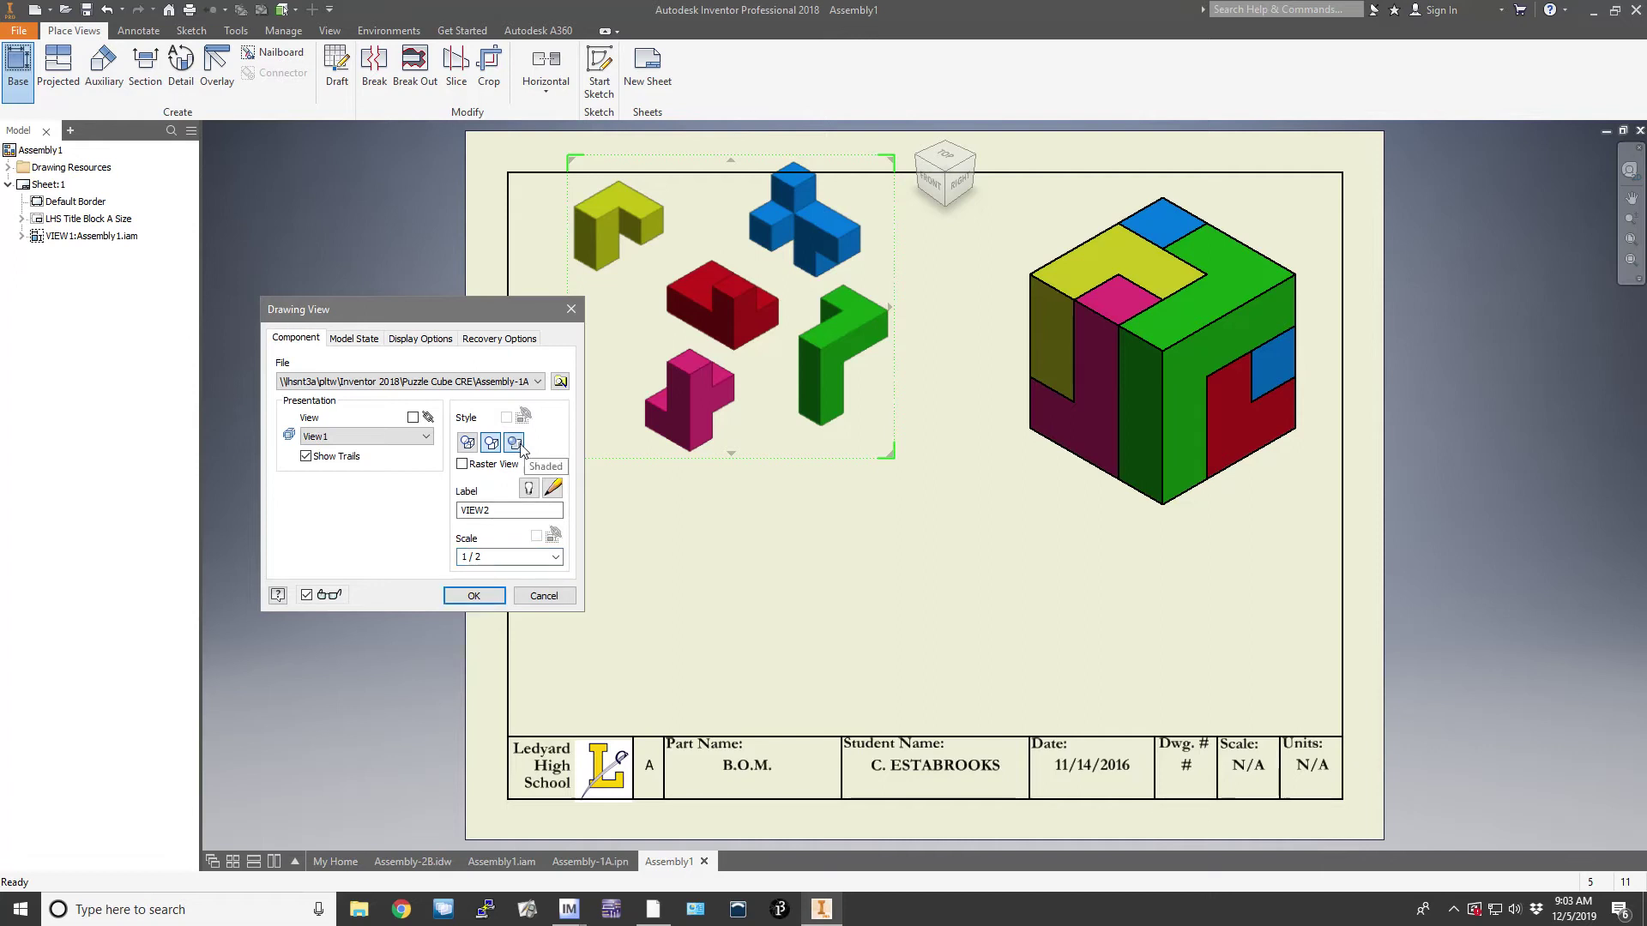
pyautogui.click(473, 595)
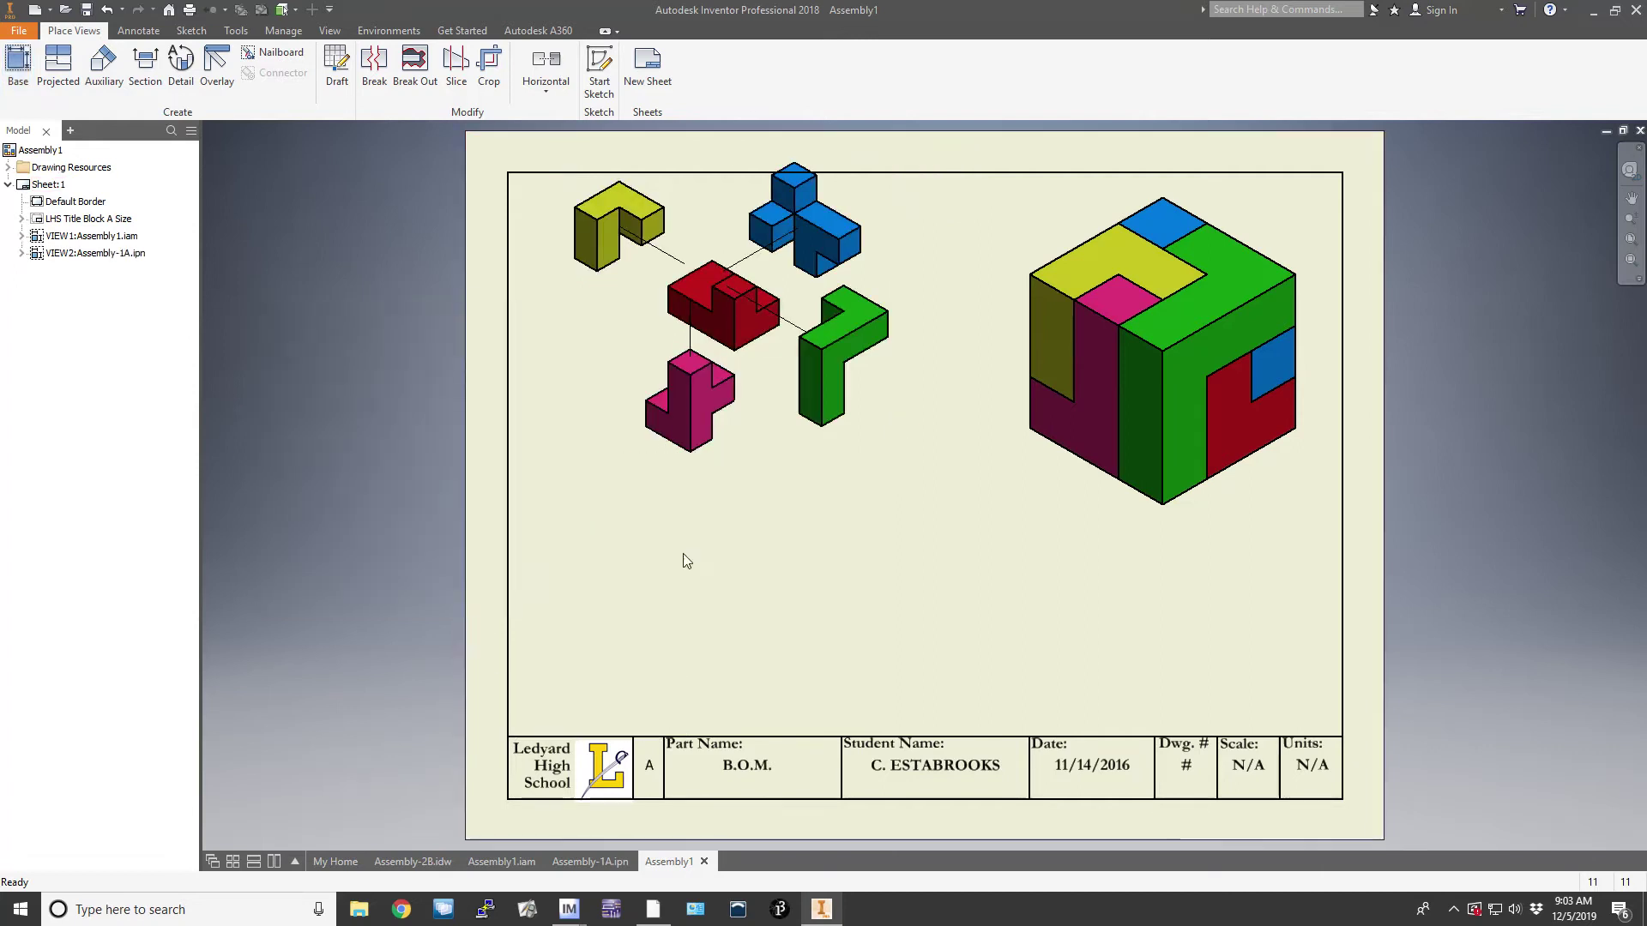
pyautogui.moveTo(769, 463)
pyautogui.mouseDown()
pyautogui.moveTo(804, 537)
pyautogui.moveTo(798, 525)
pyautogui.mouseUp()
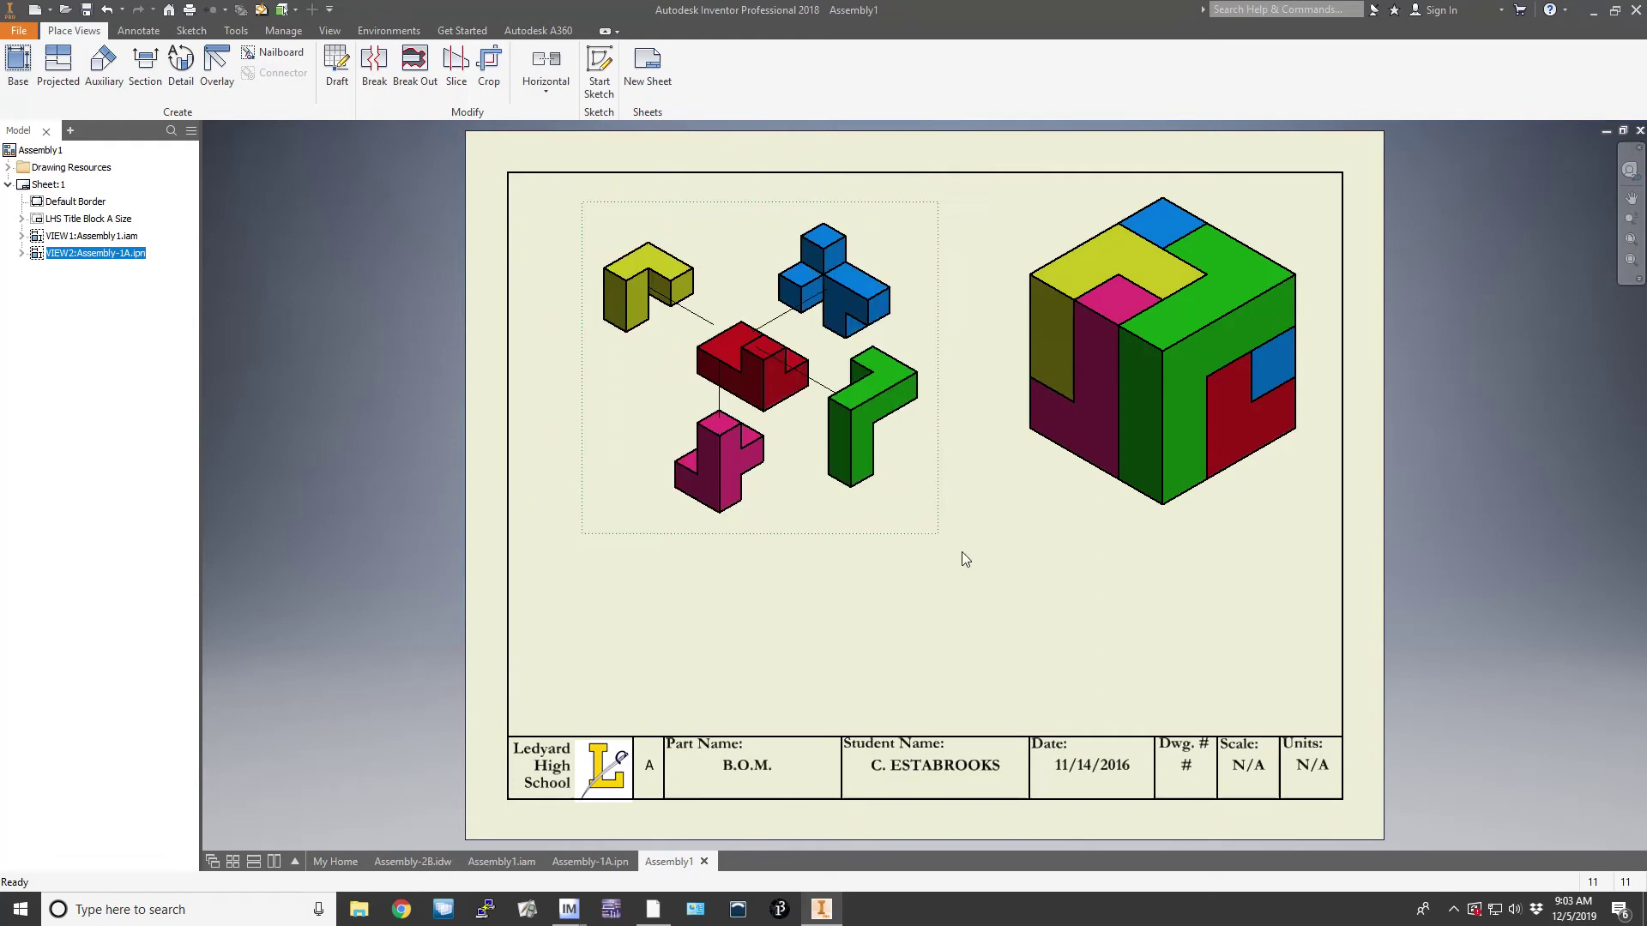
pyautogui.click(24, 65)
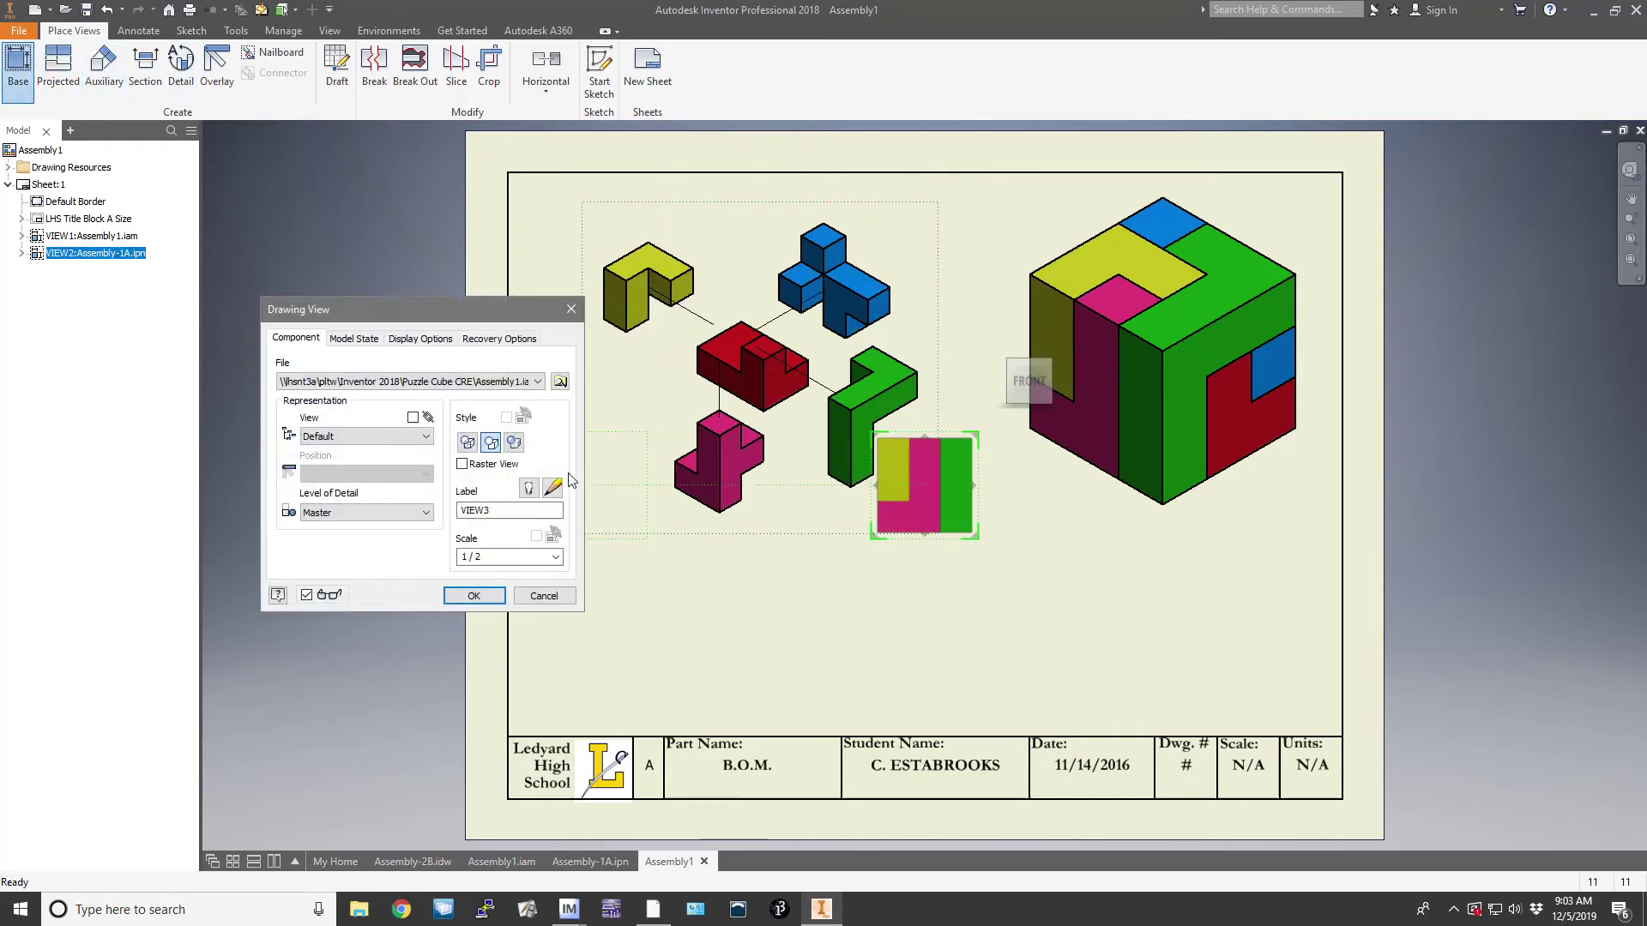
# Step: Use Assembly1.iam as the source file for the new base view
pyautogui.click(561, 381)
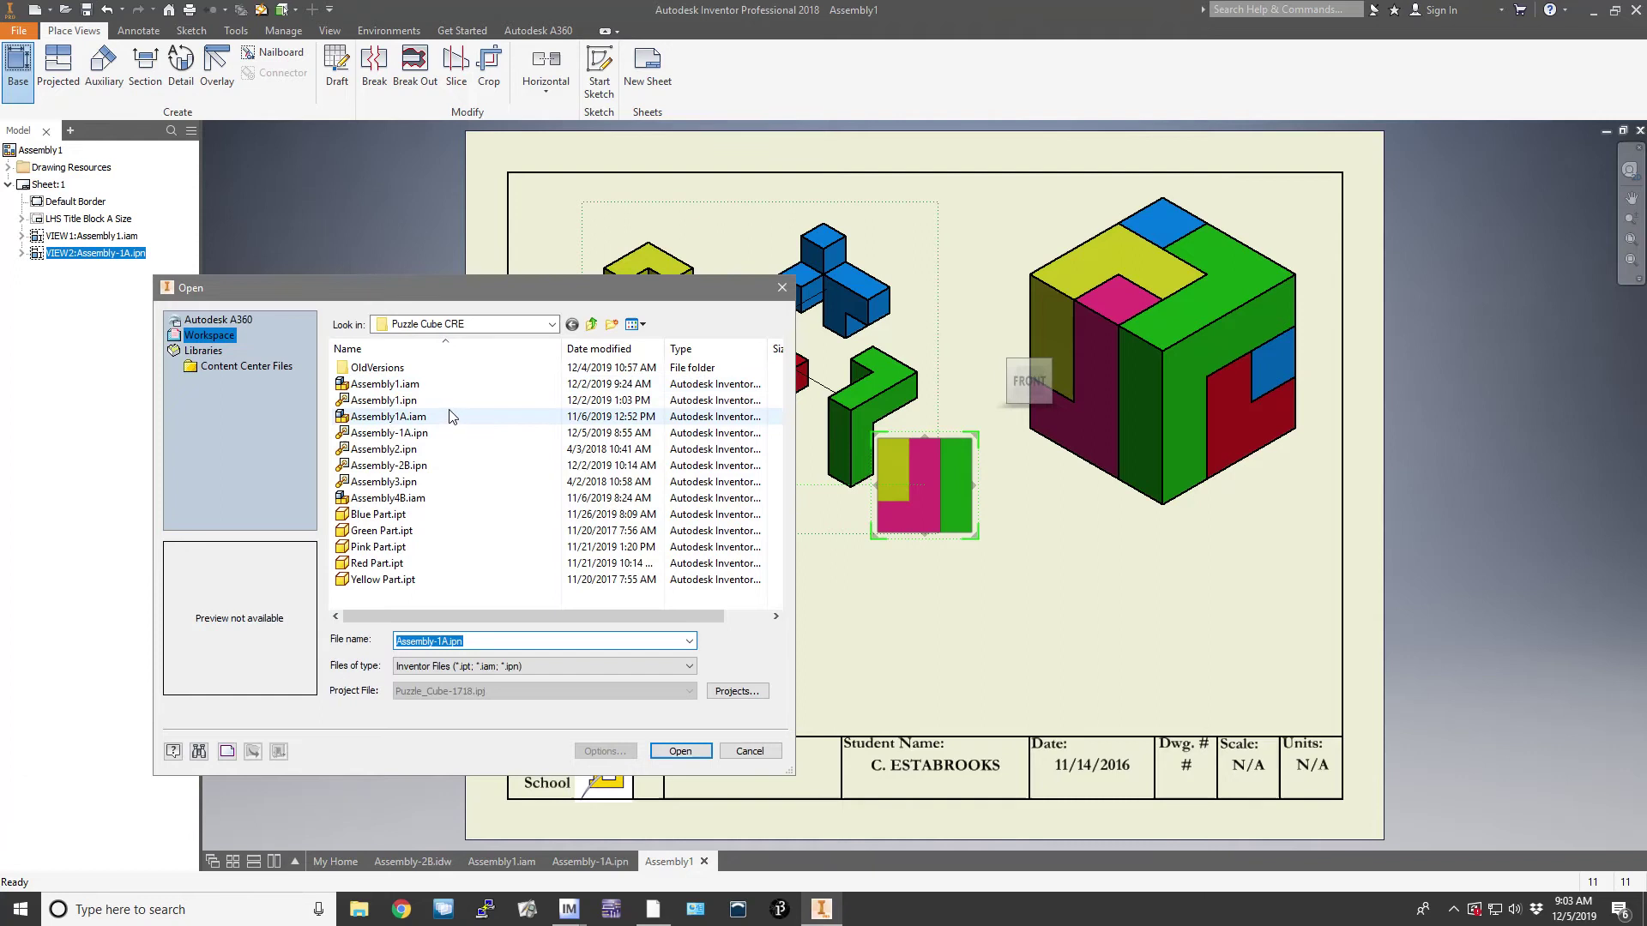
pyautogui.click(514, 384)
pyautogui.click(680, 751)
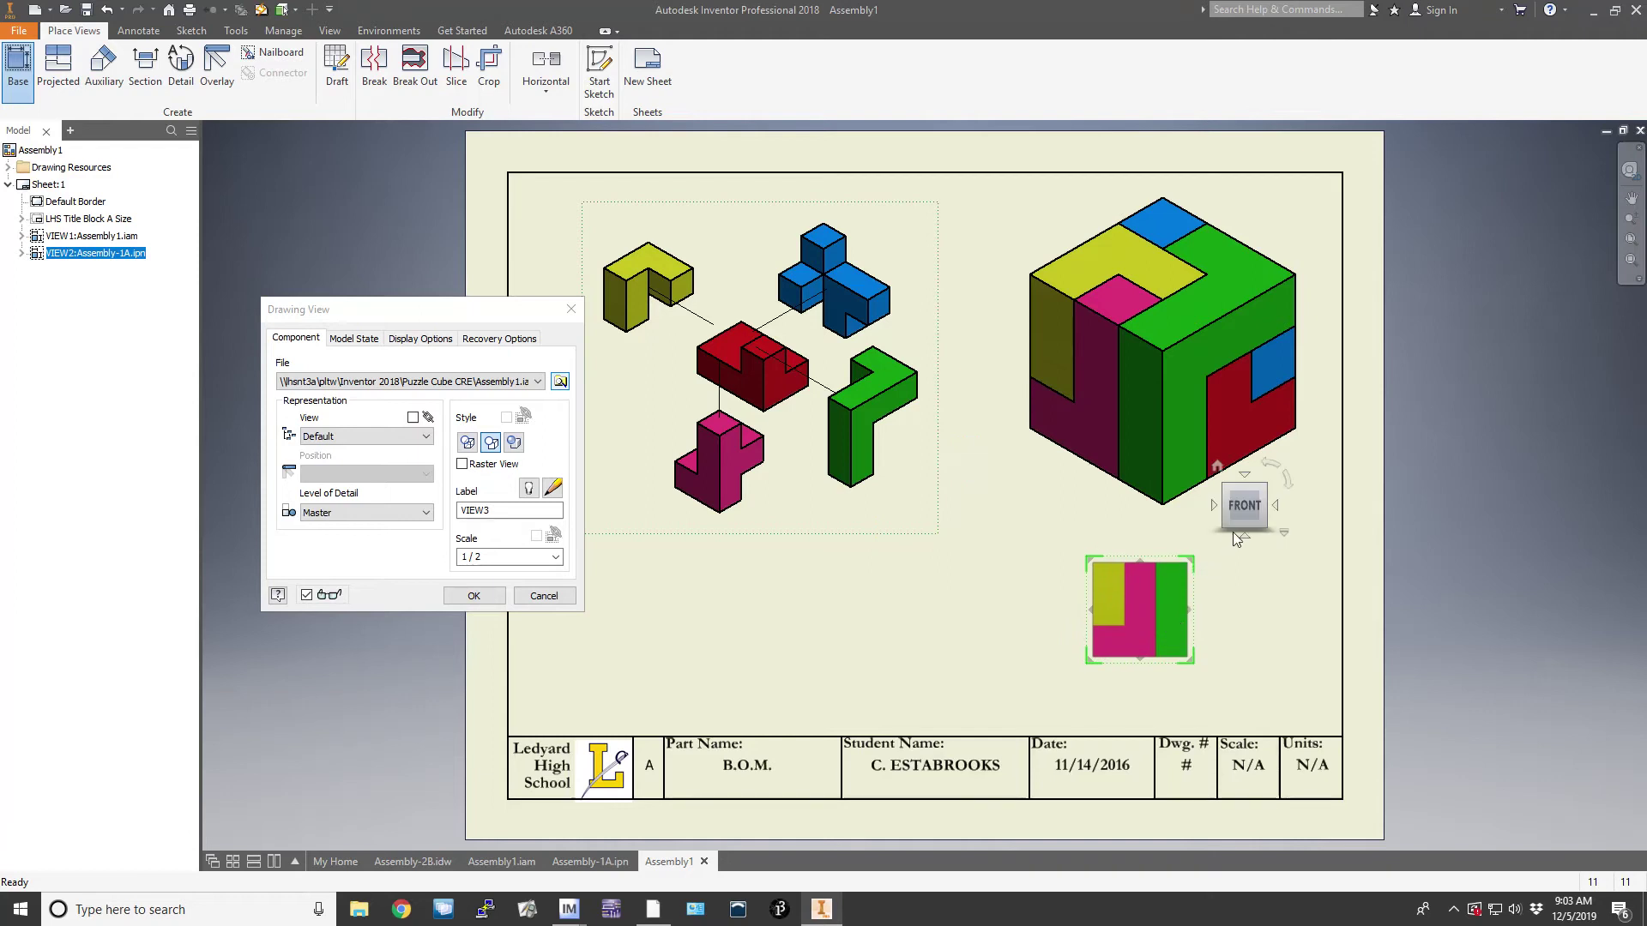
# Step: Orbit to a custom orientation showing the cube's opposite iso corner and position it below the first cube
pyautogui.click(1284, 532)
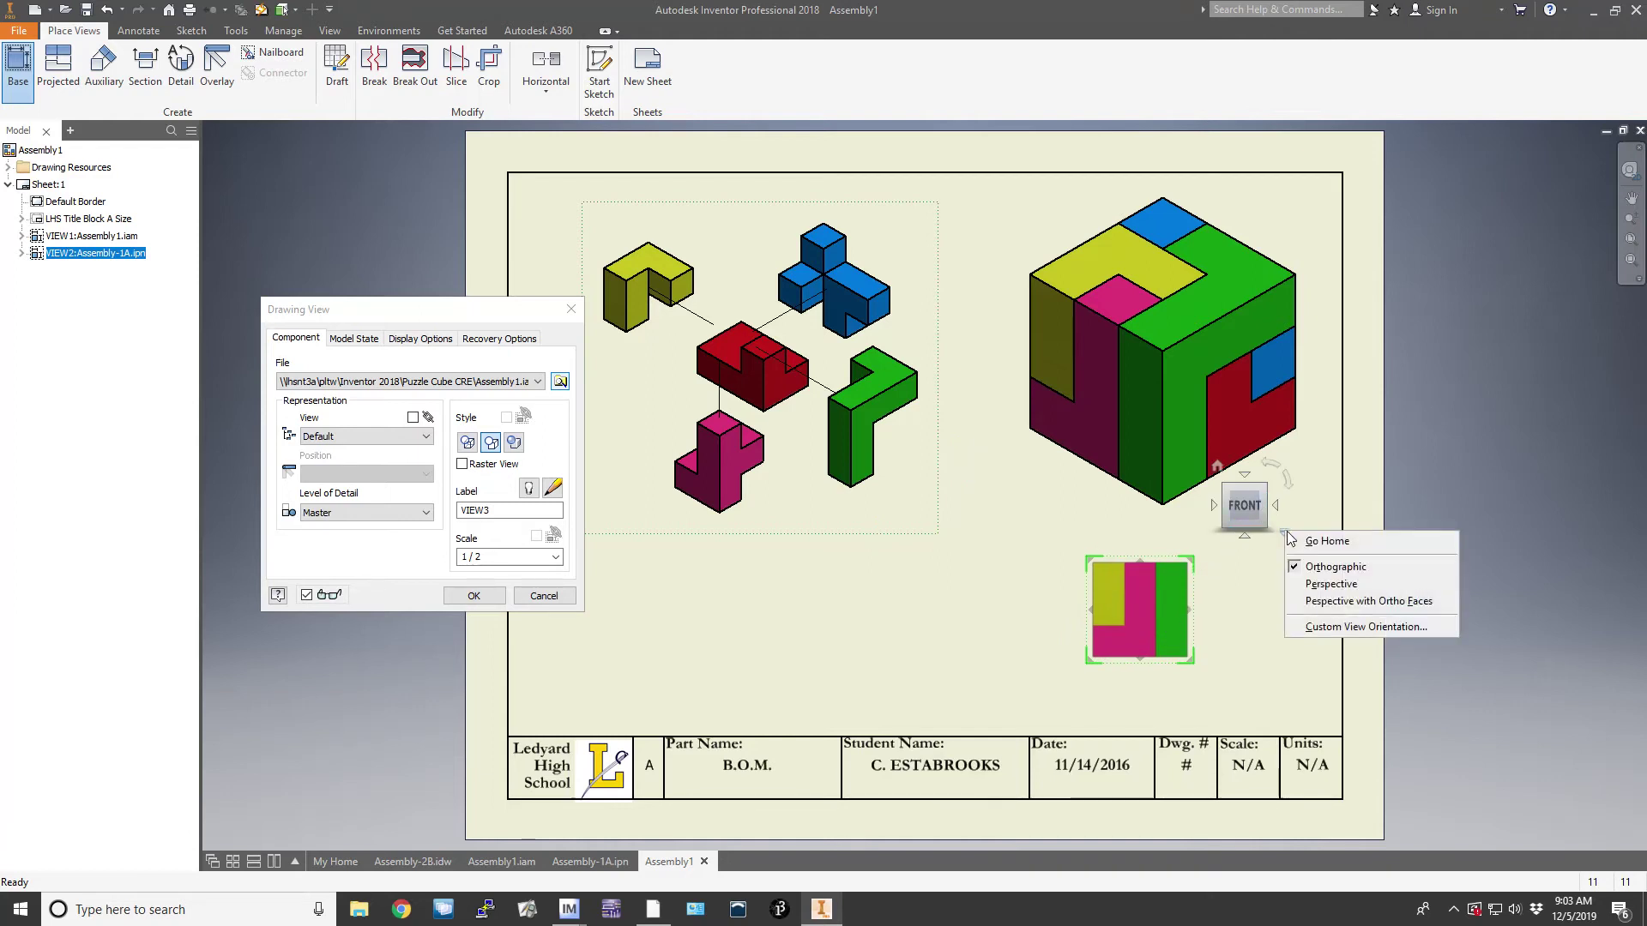
pyautogui.click(1319, 627)
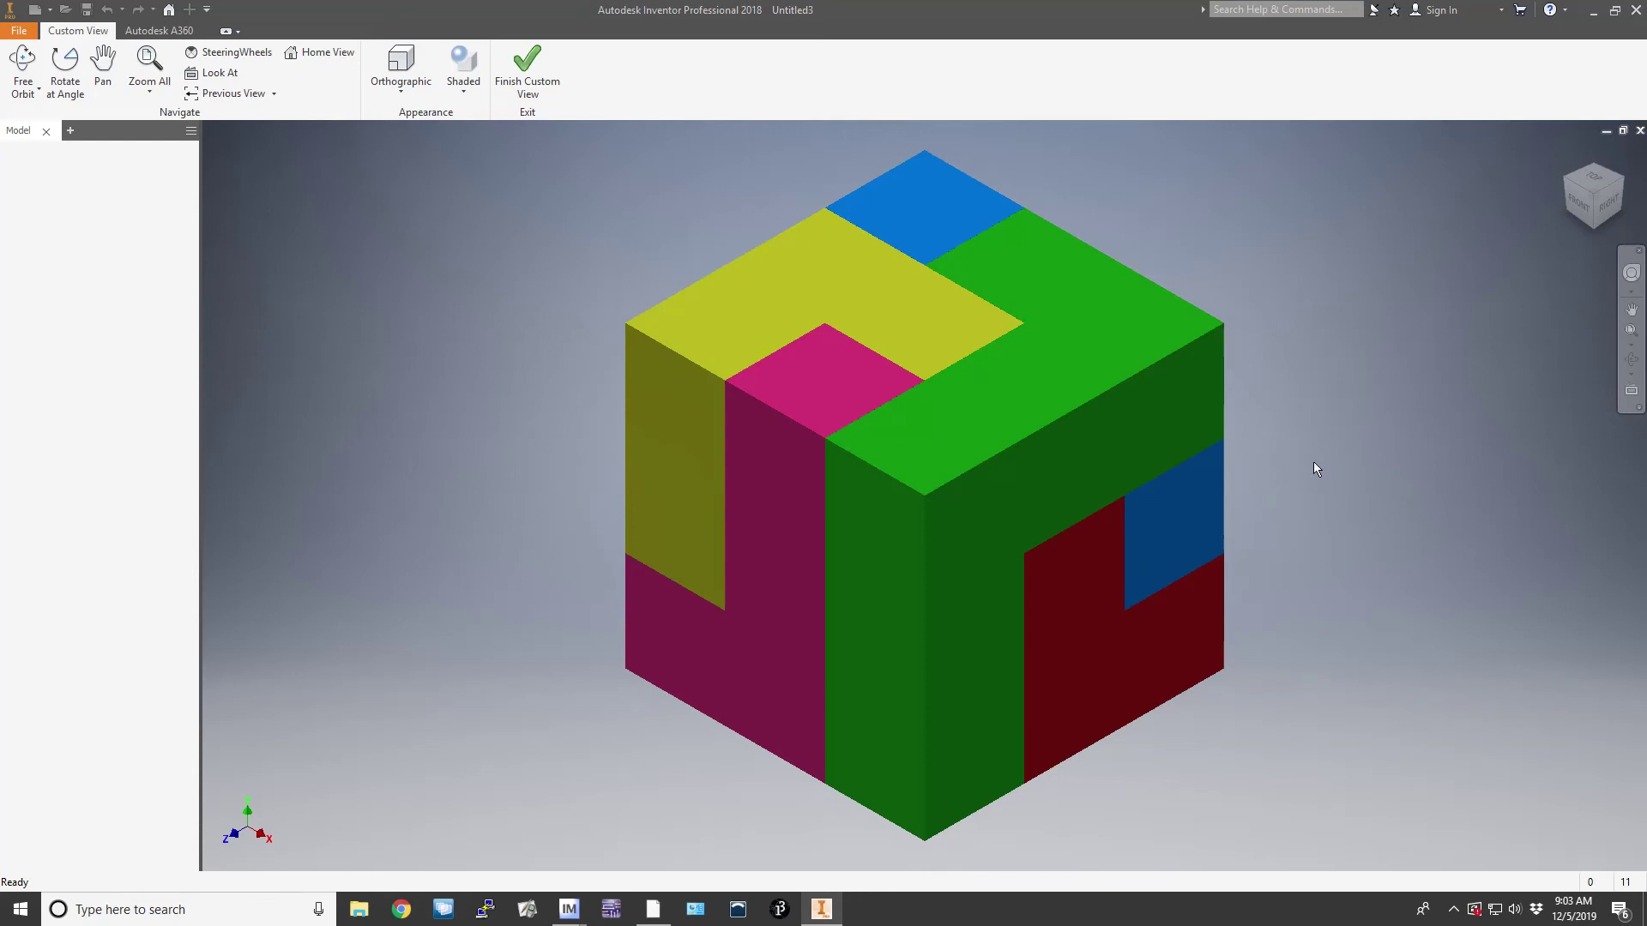
pyautogui.press('F4')
pyautogui.moveTo(1301, 445); pyautogui.dragTo(1312, 661)
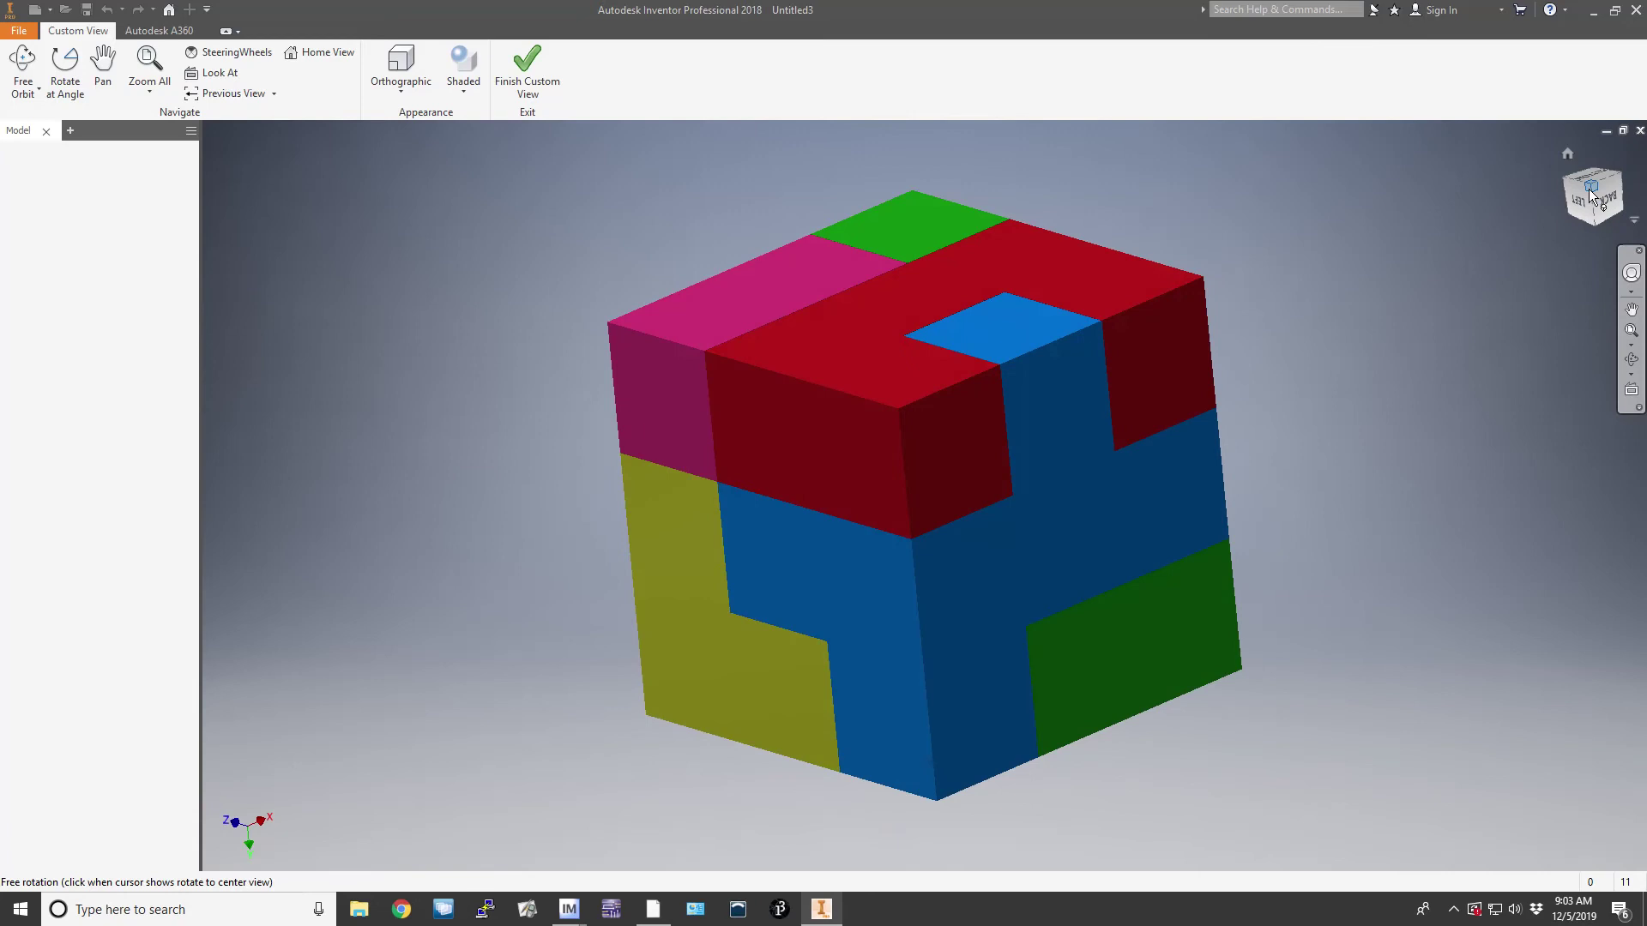
pyautogui.click(1589, 188)
pyautogui.click(528, 69)
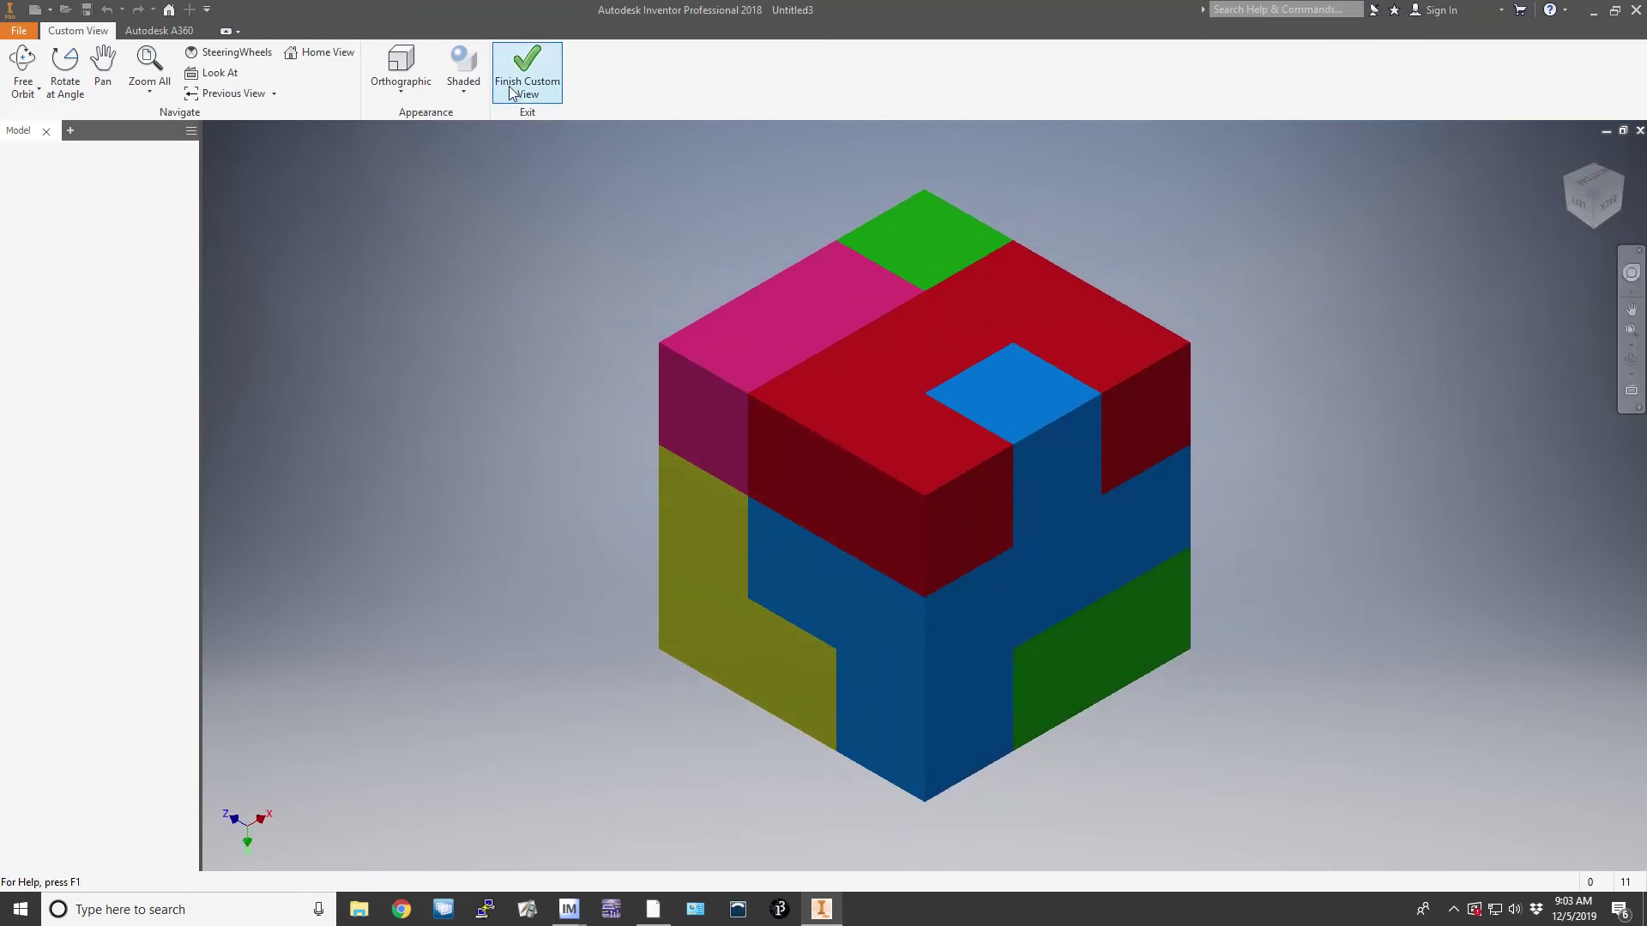
pyautogui.moveTo(1162, 595); pyautogui.dragTo(1189, 600)
# Step: Create VIEW3 from the preview and change its style to Shaded
pyautogui.rightClick(861, 592)
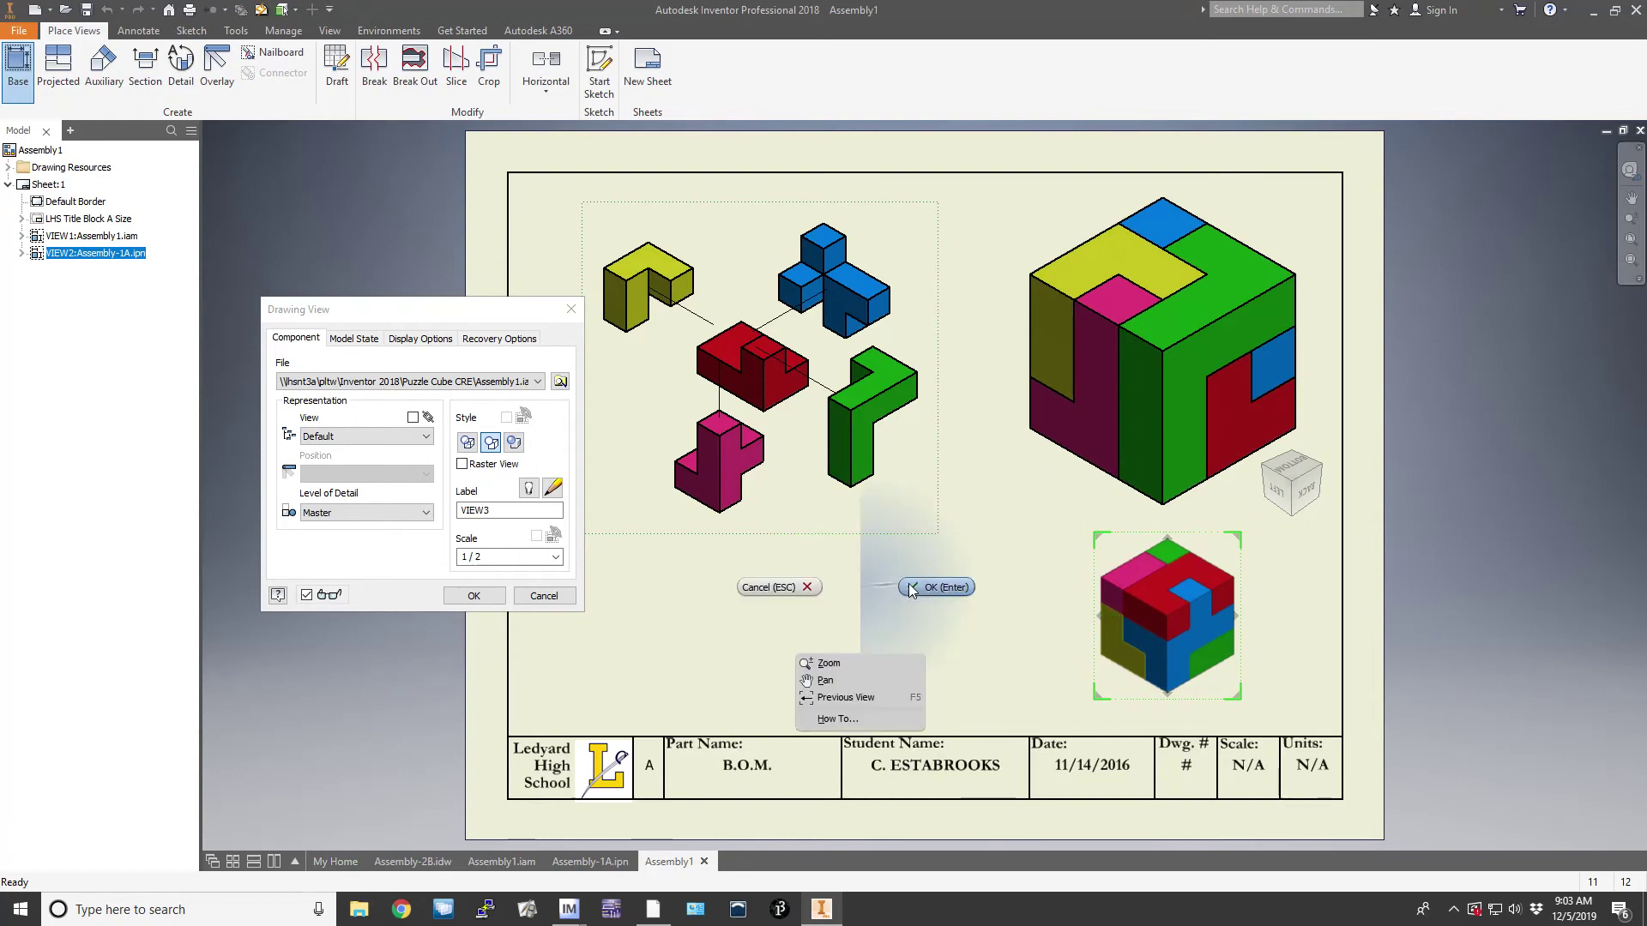
pyautogui.click(920, 583)
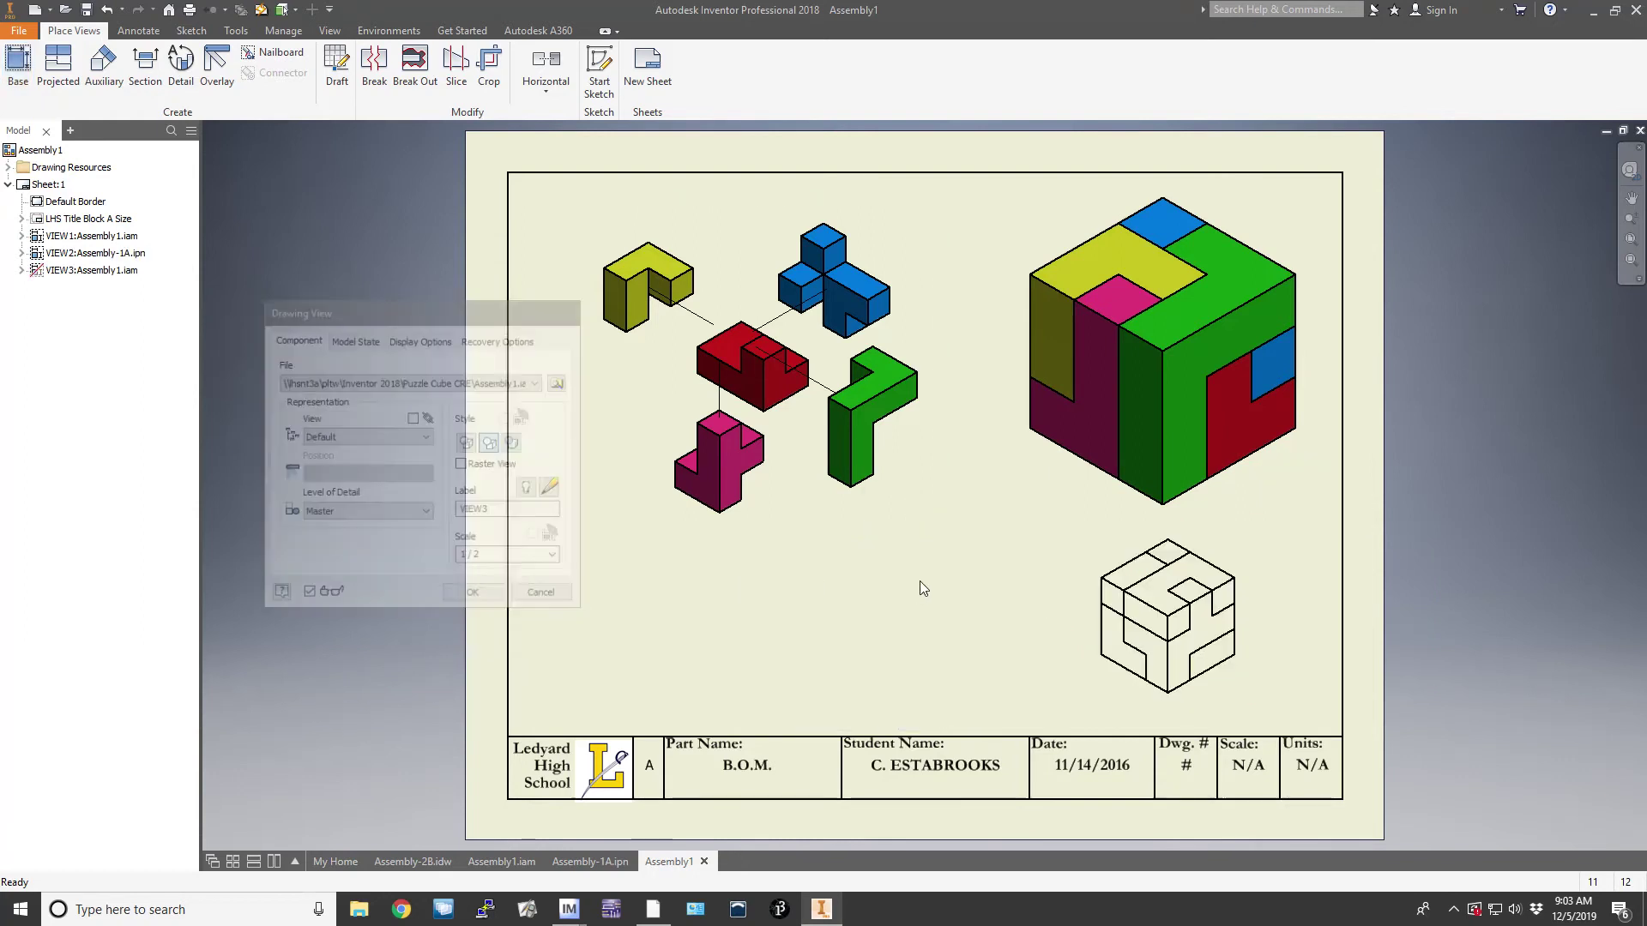
pyautogui.doubleClick(1083, 569)
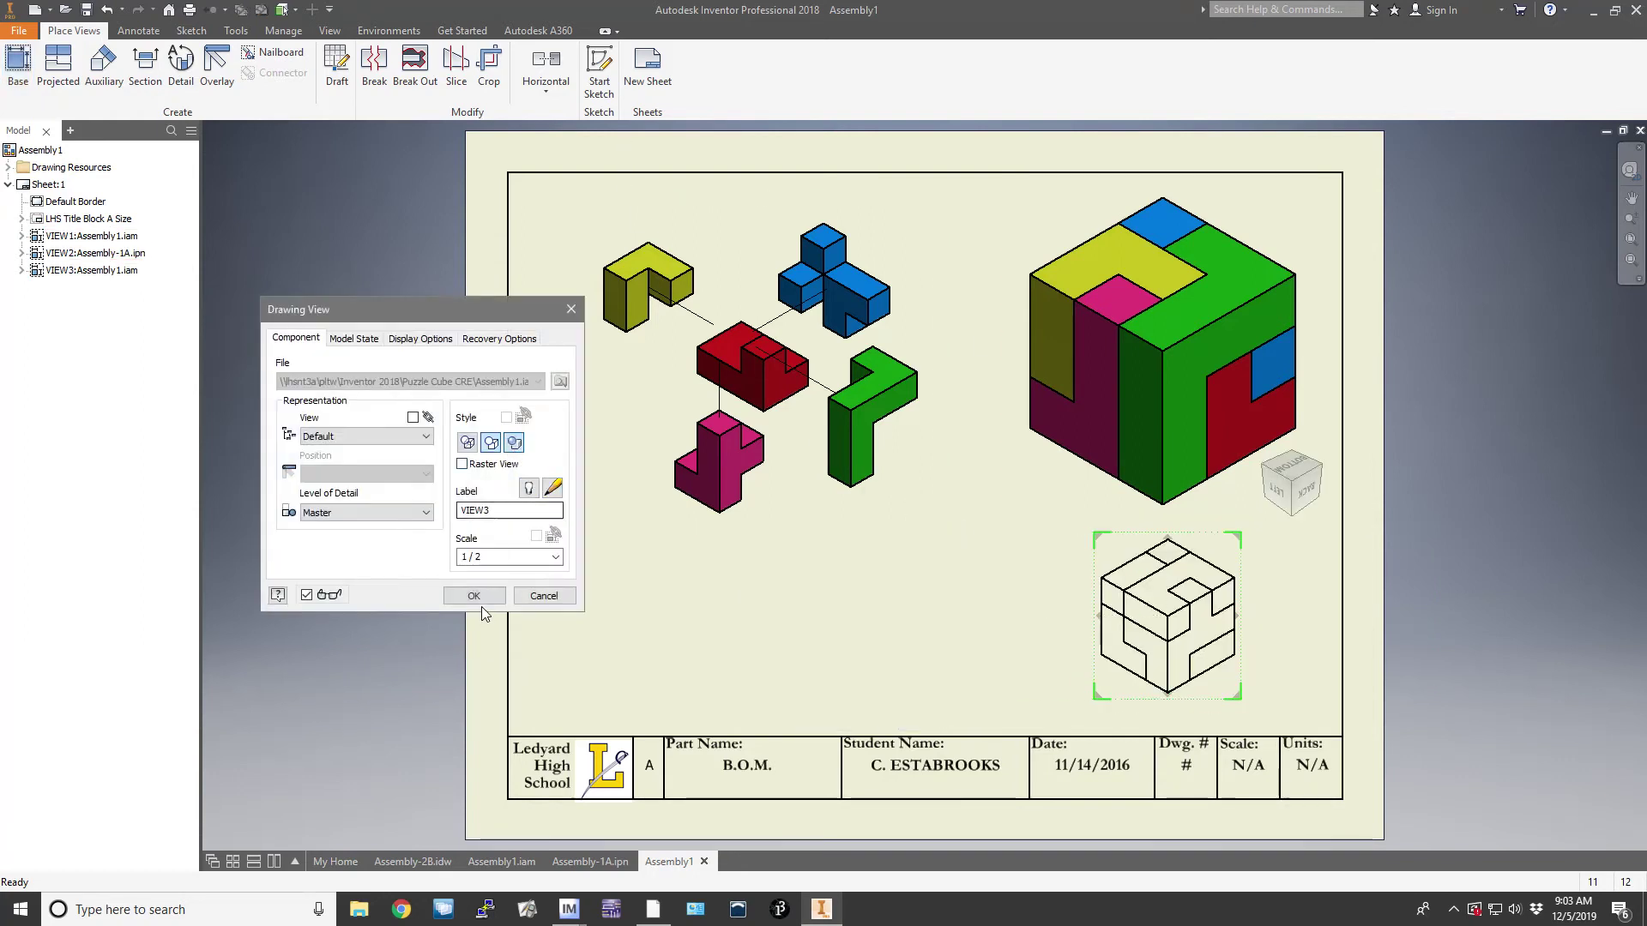
pyautogui.click(478, 599)
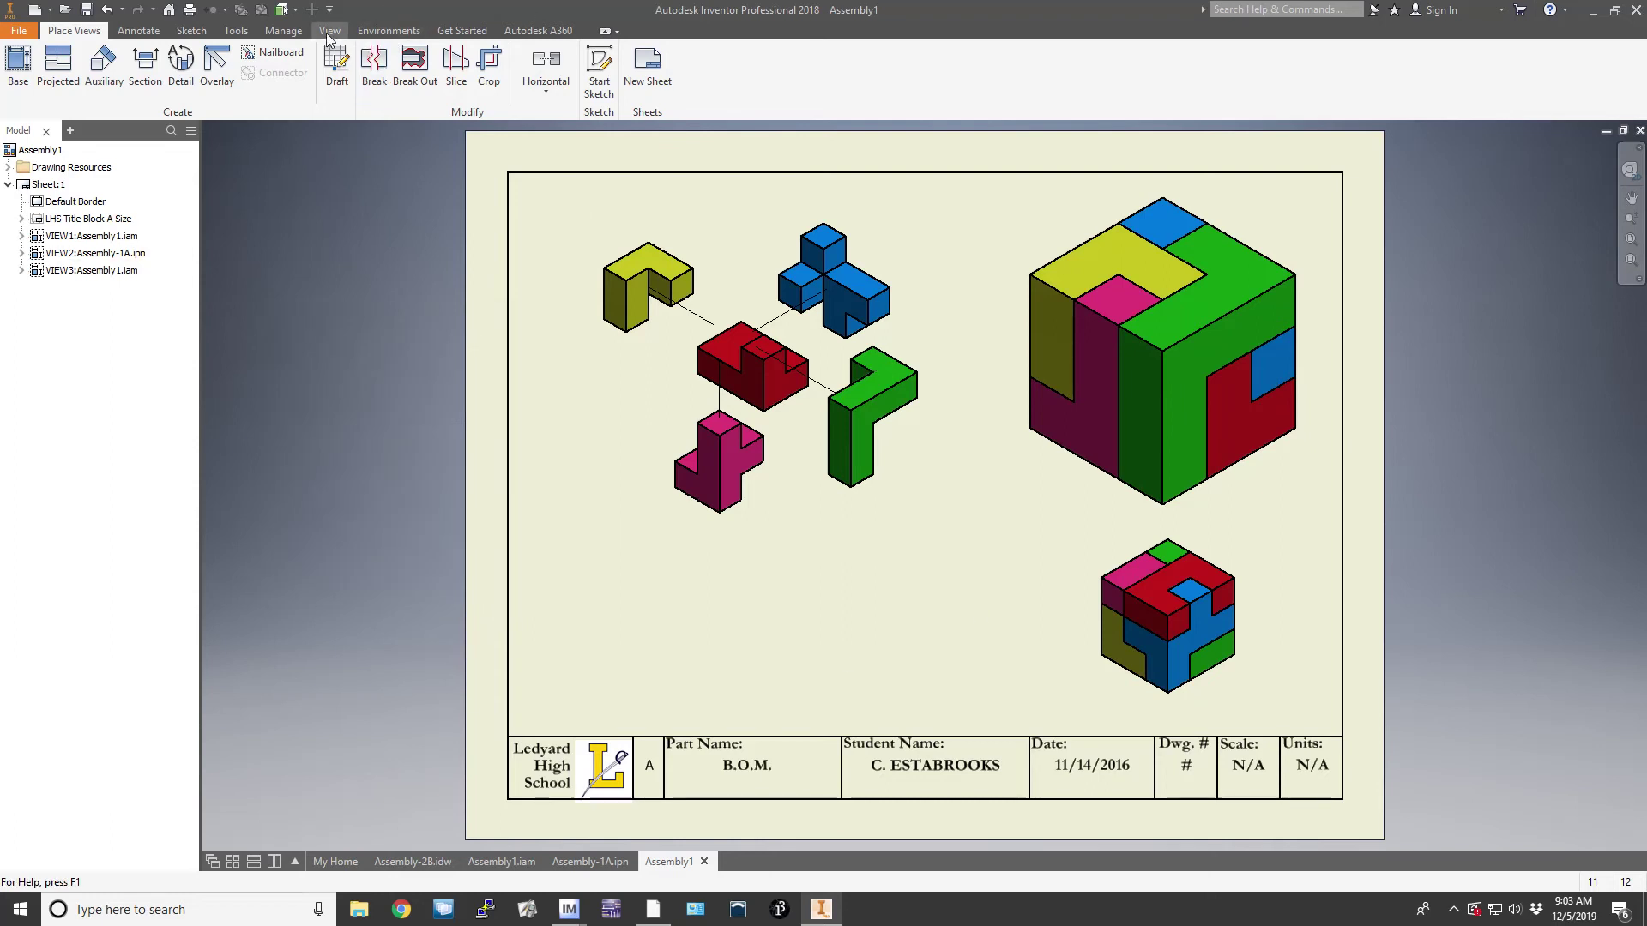
# Step: Start and undo a sketch on the Annotate tab, then bring up the Parts List dialog
pyautogui.click(150, 33)
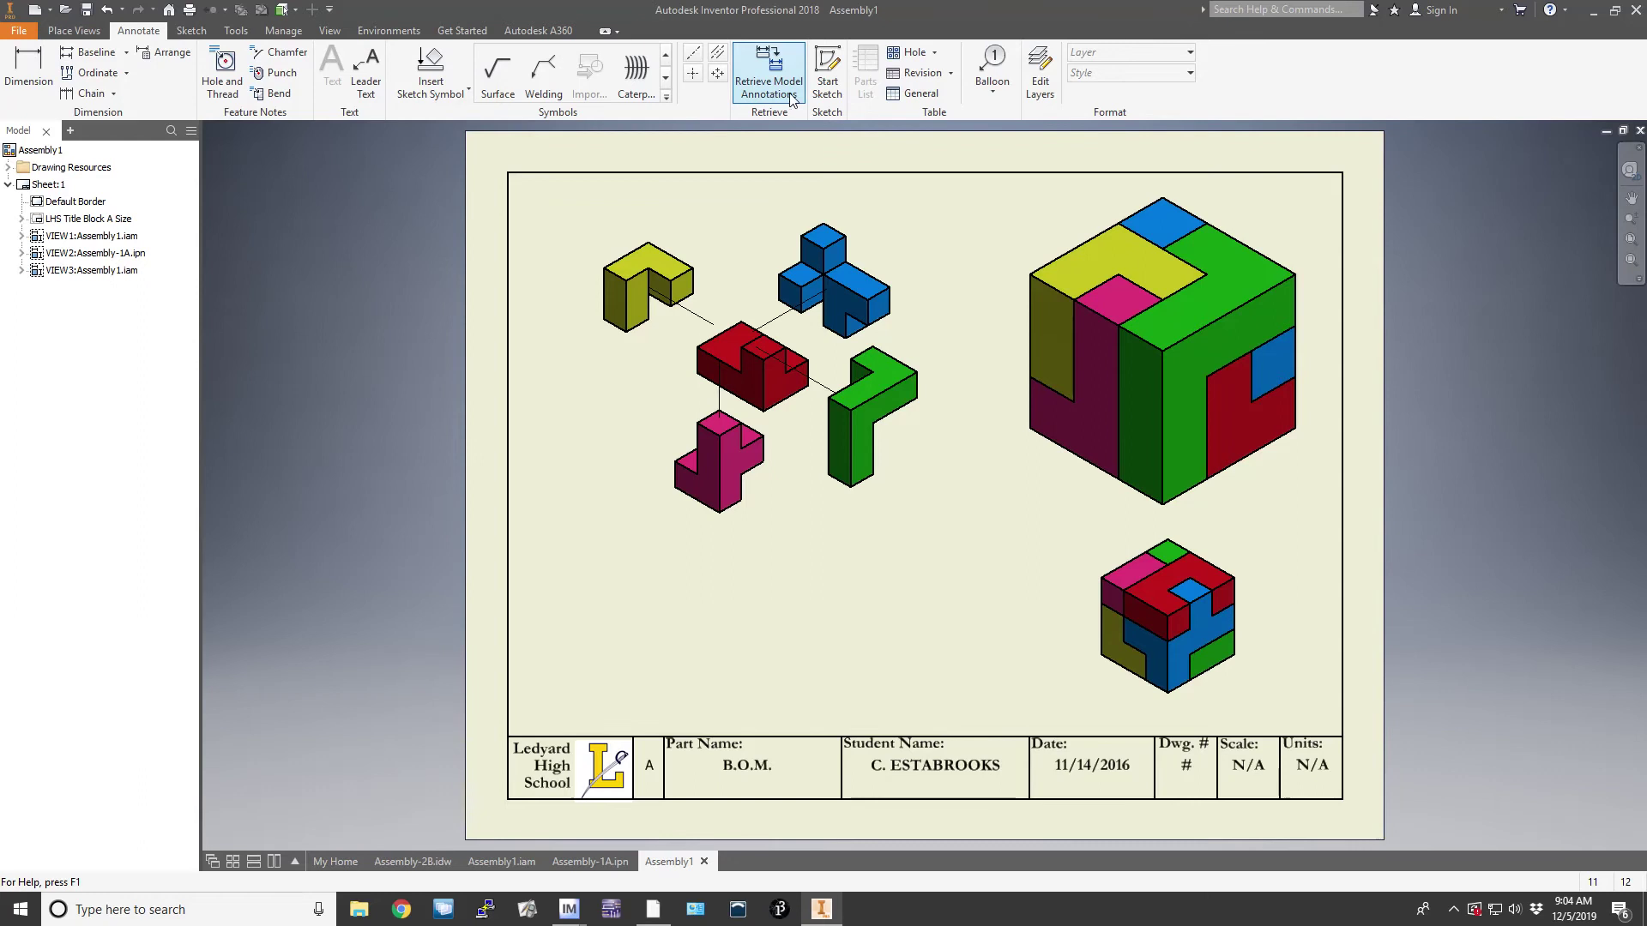
pyautogui.click(825, 70)
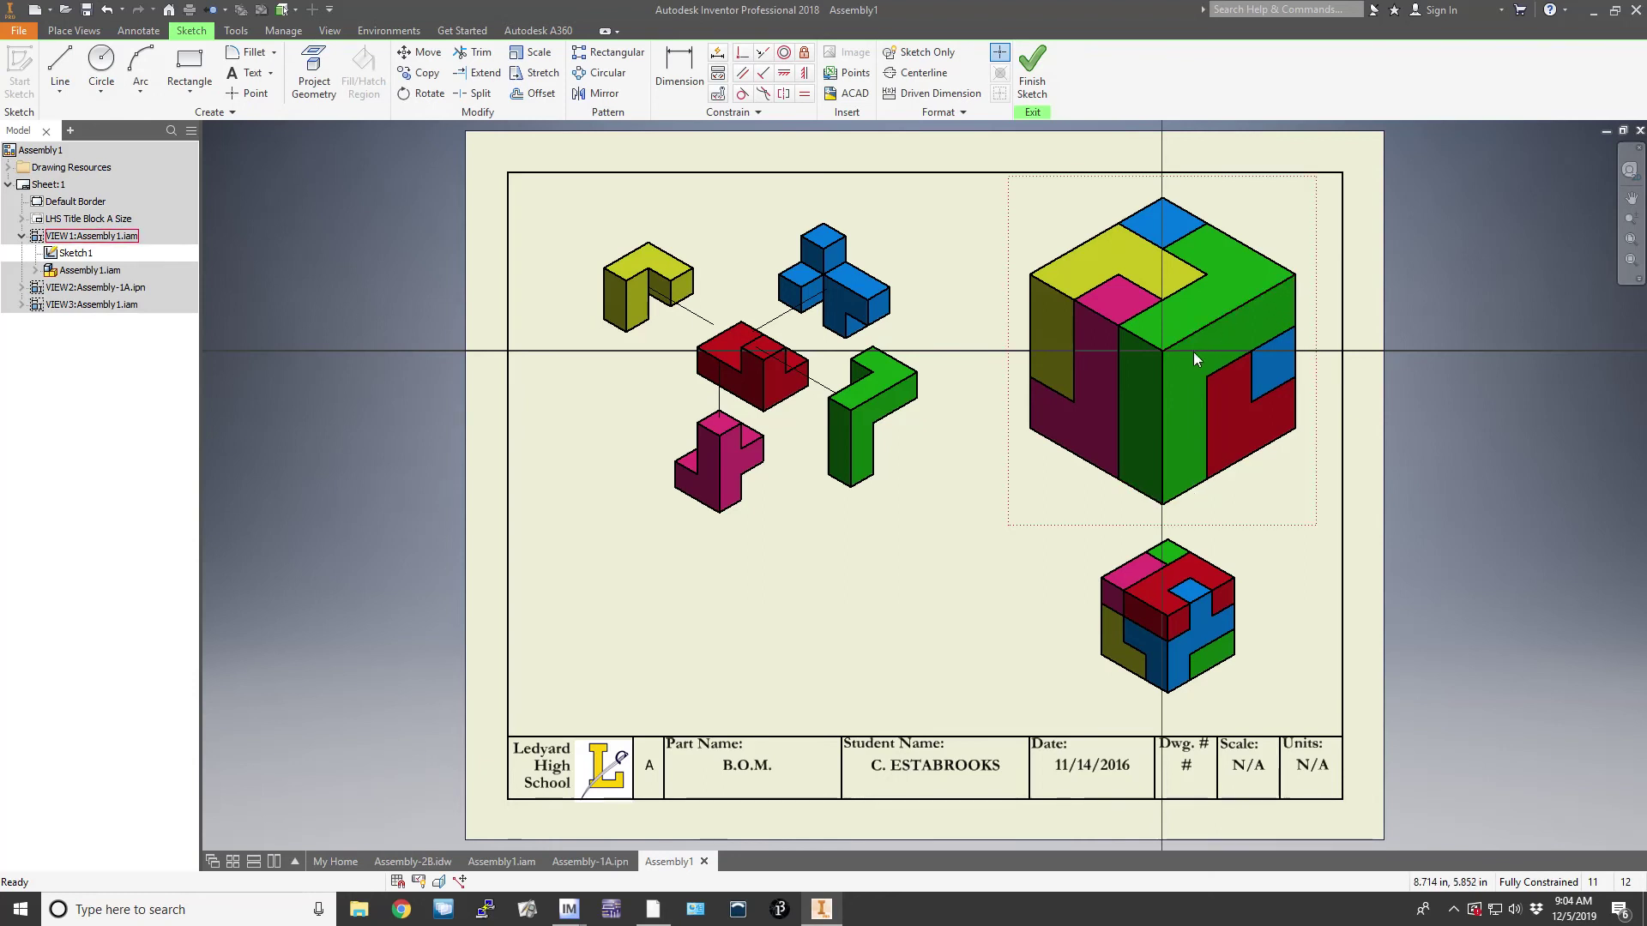
pyautogui.hotkey('ctrl', 'z')
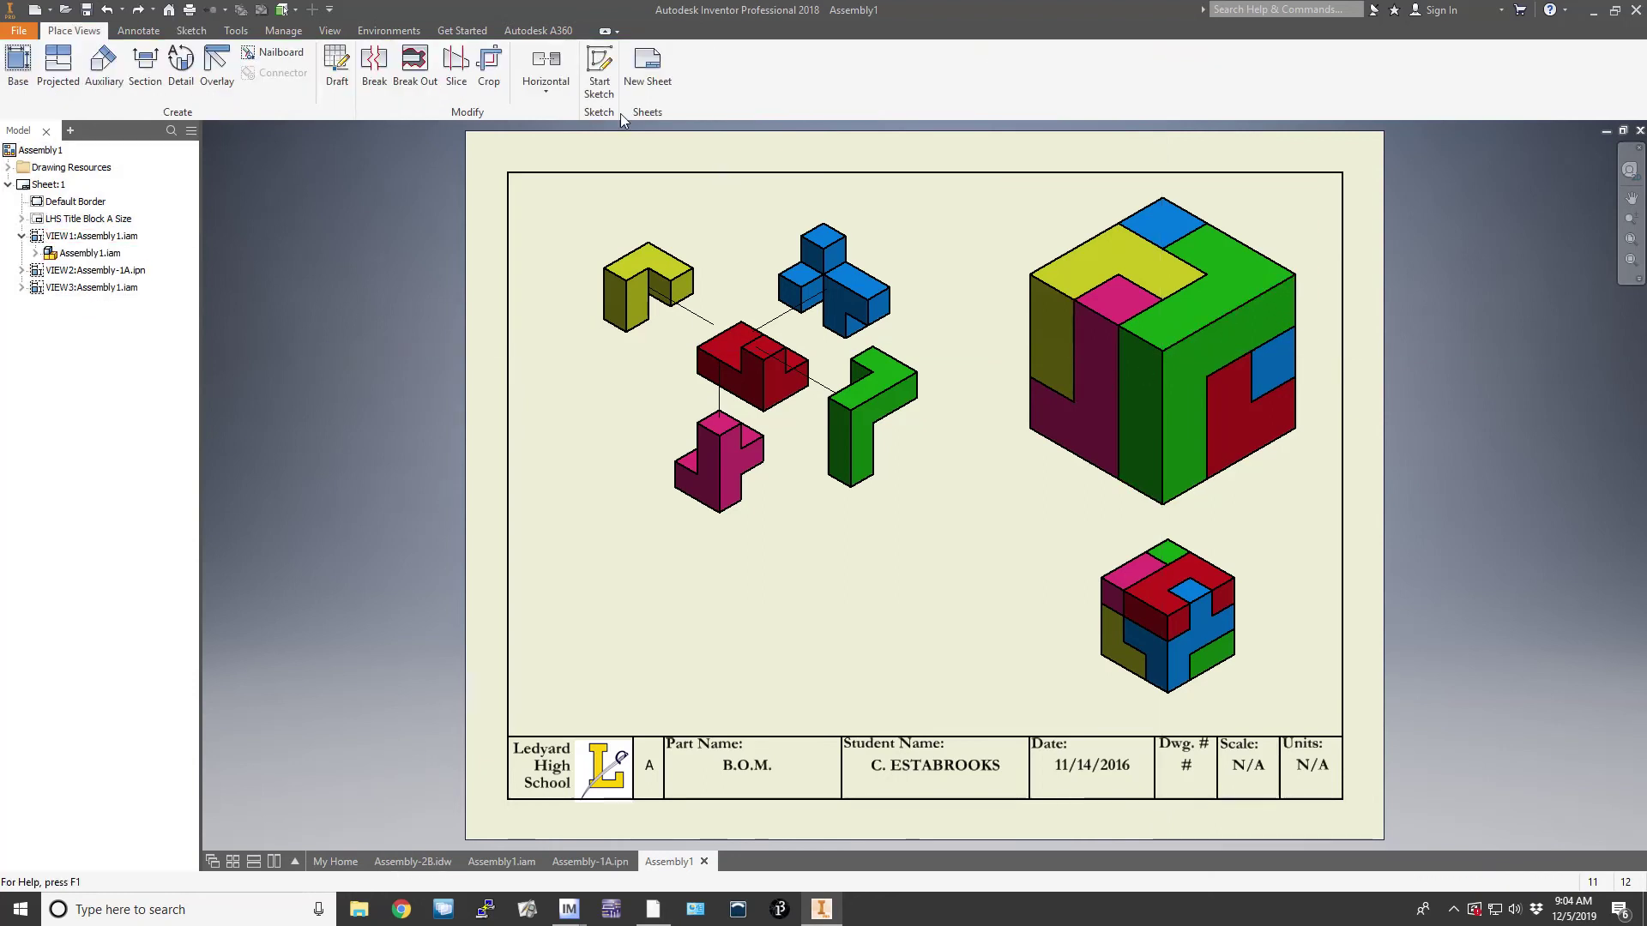
pyautogui.click(138, 30)
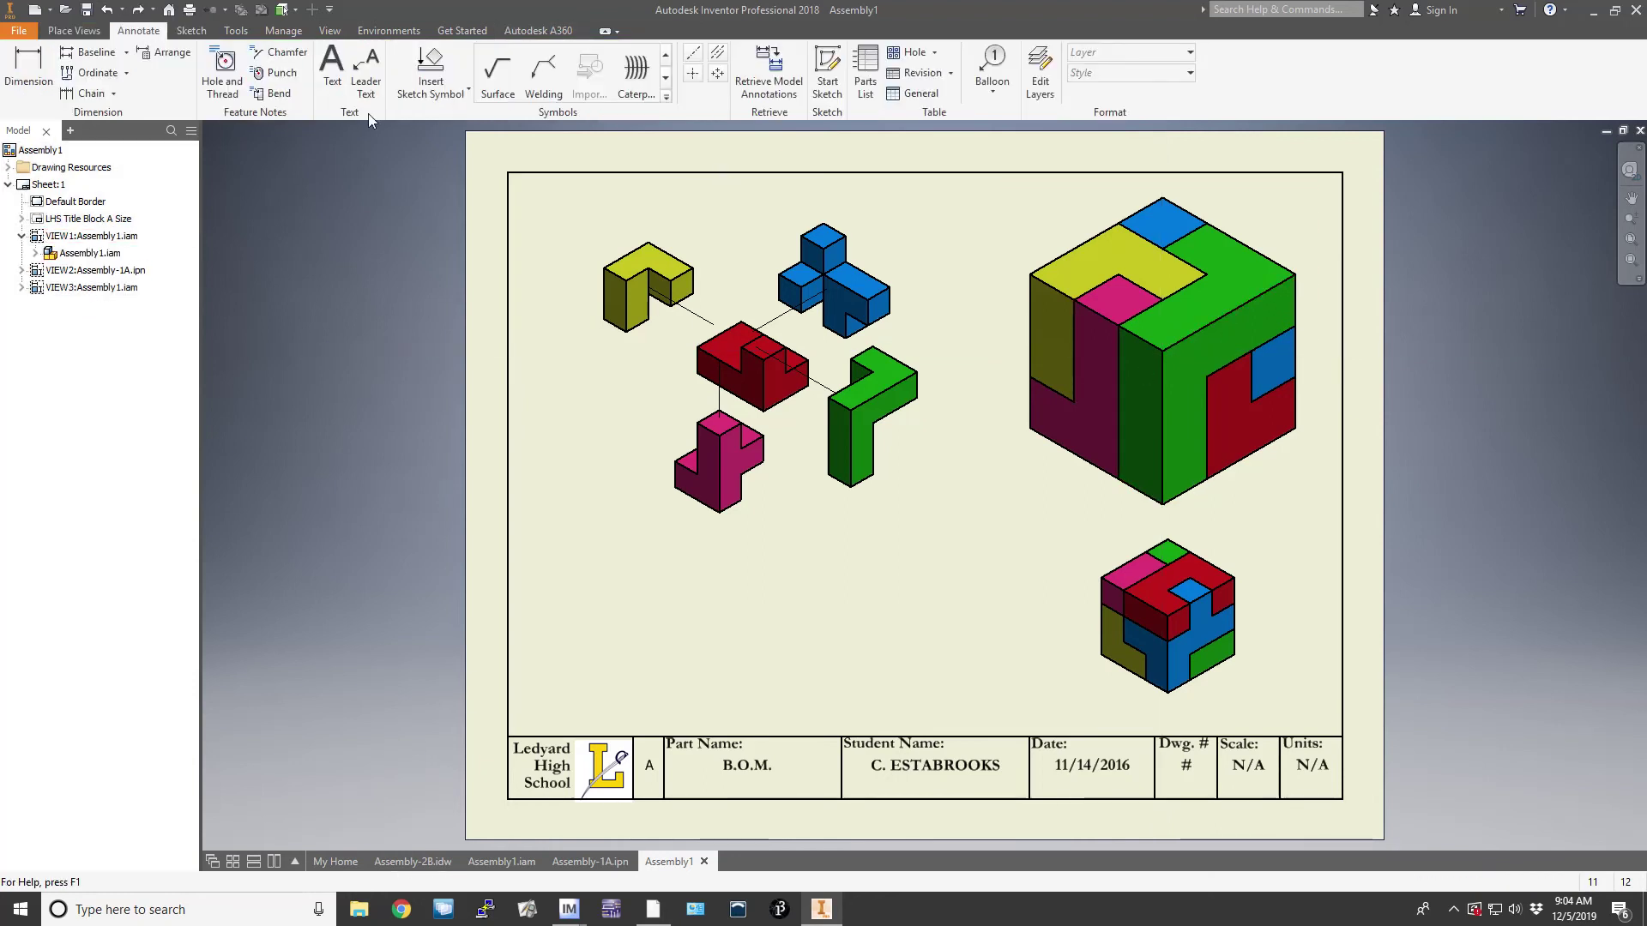
pyautogui.click(862, 69)
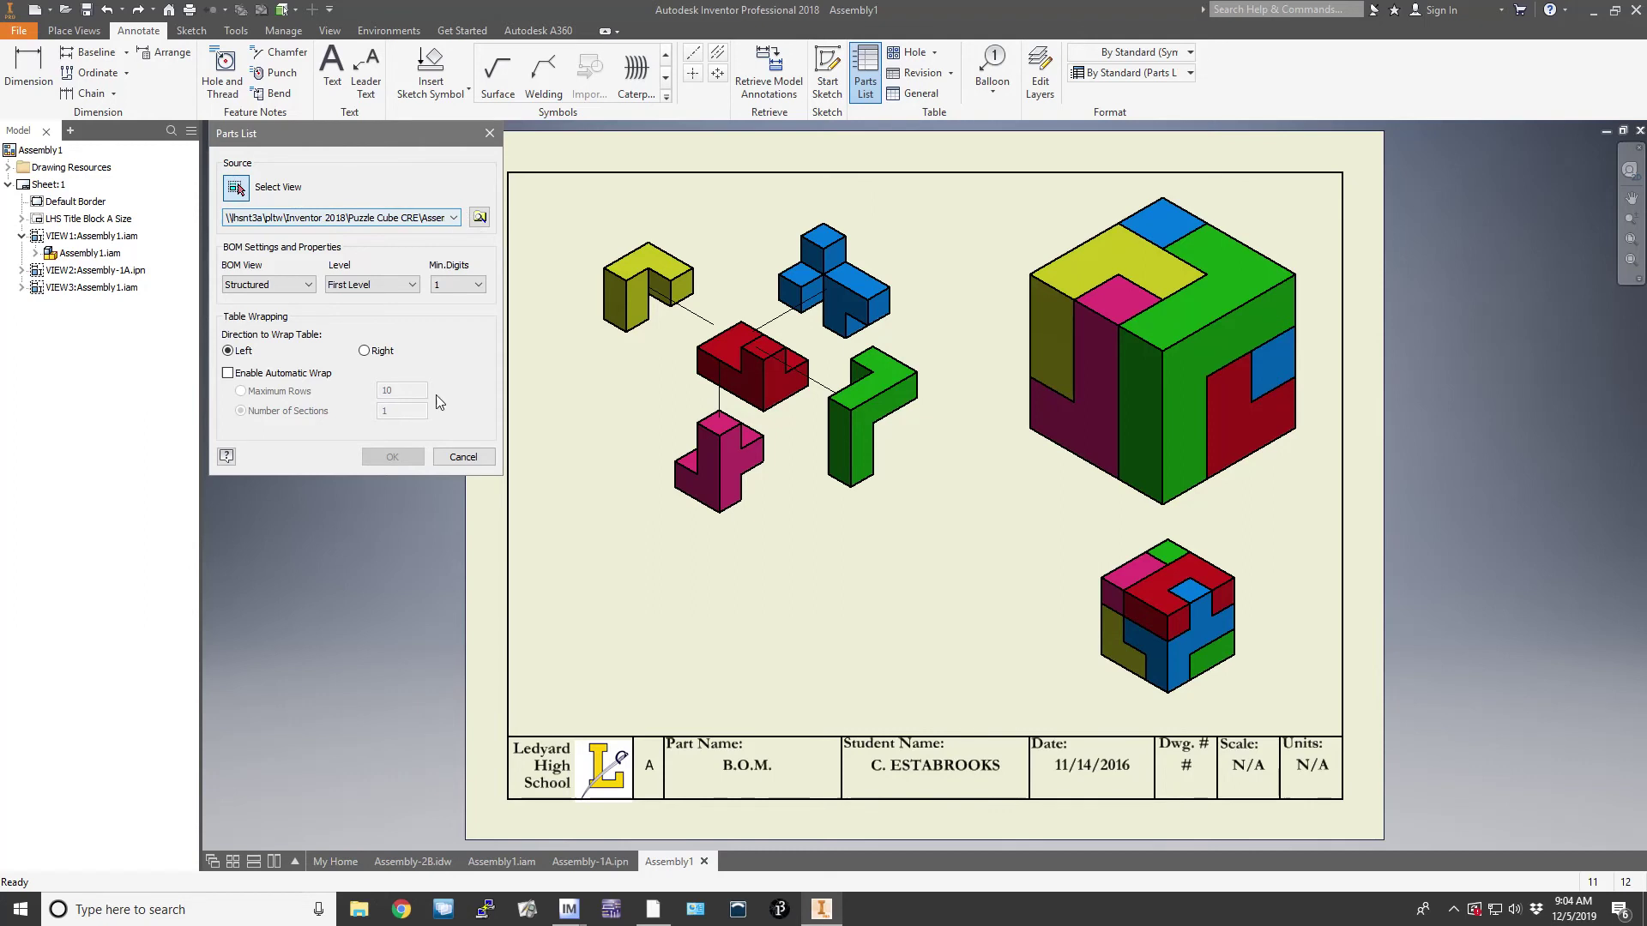
# Step: Source the parts list from Assembly1.iam and place the five-part table above the title block
pyautogui.click(480, 219)
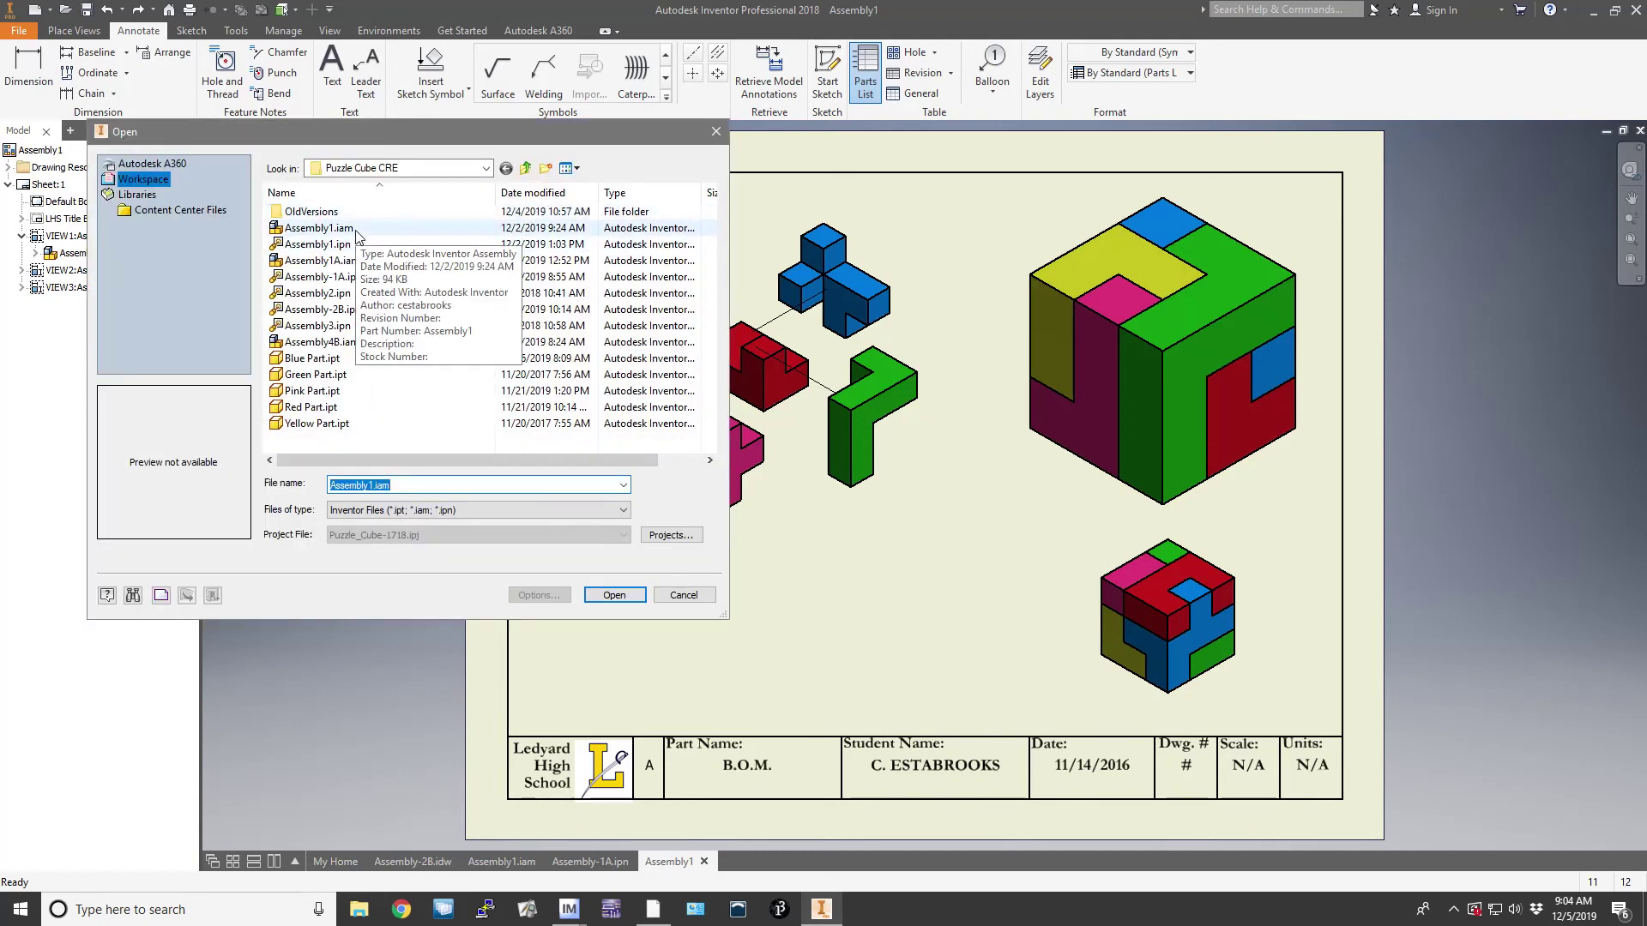
pyautogui.click(614, 595)
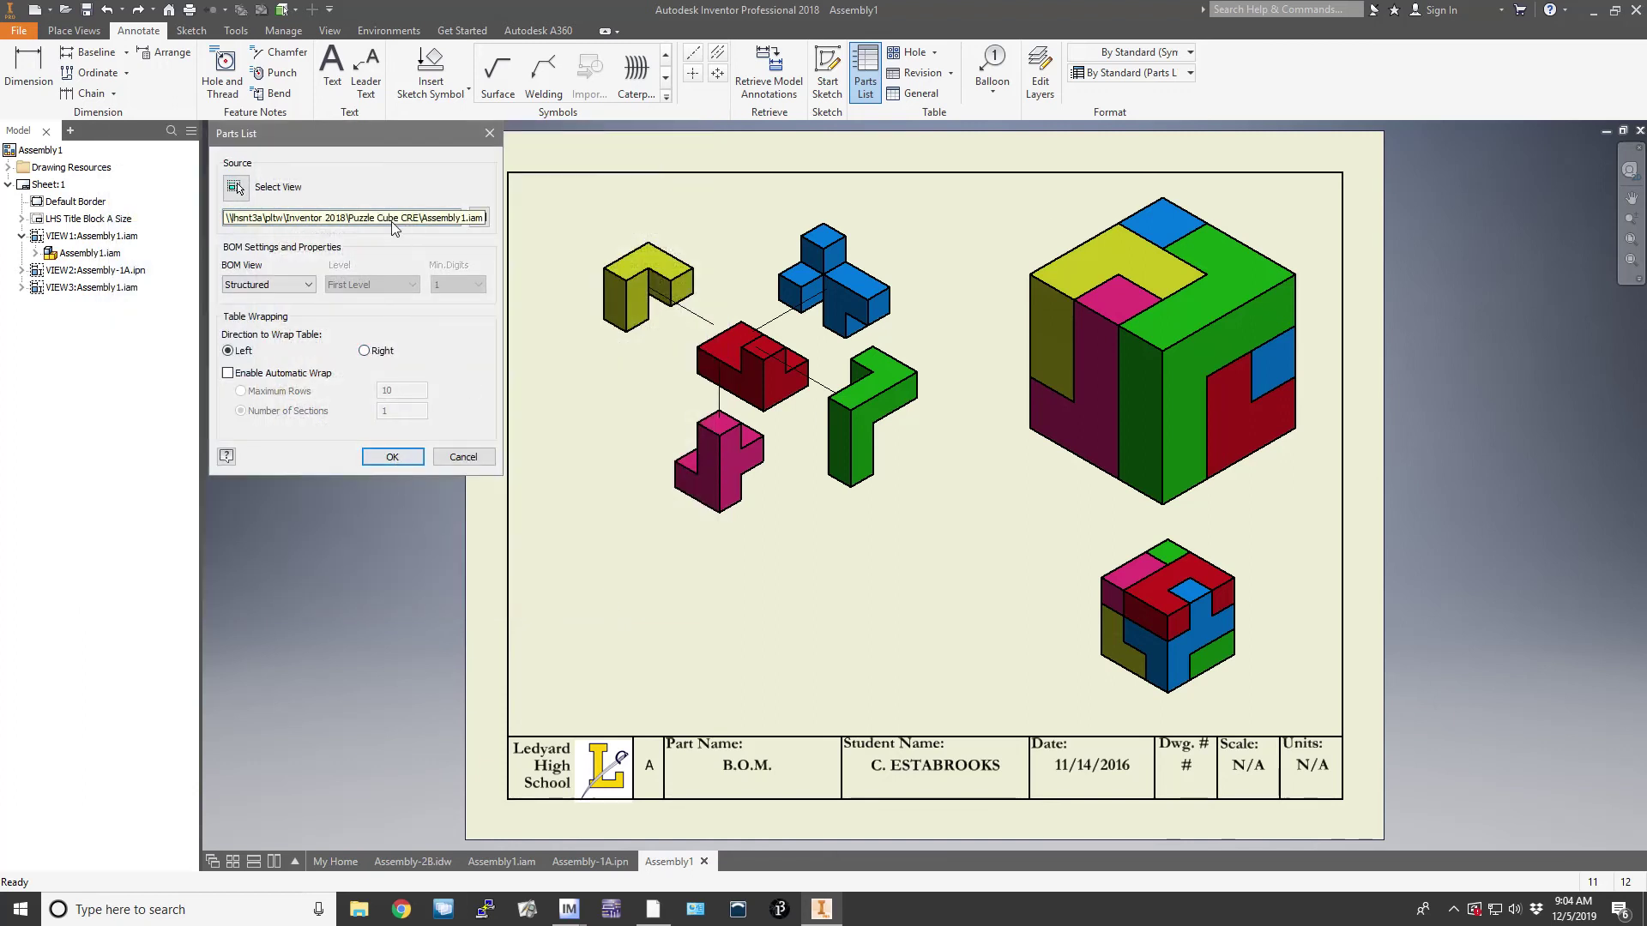
pyautogui.click(390, 458)
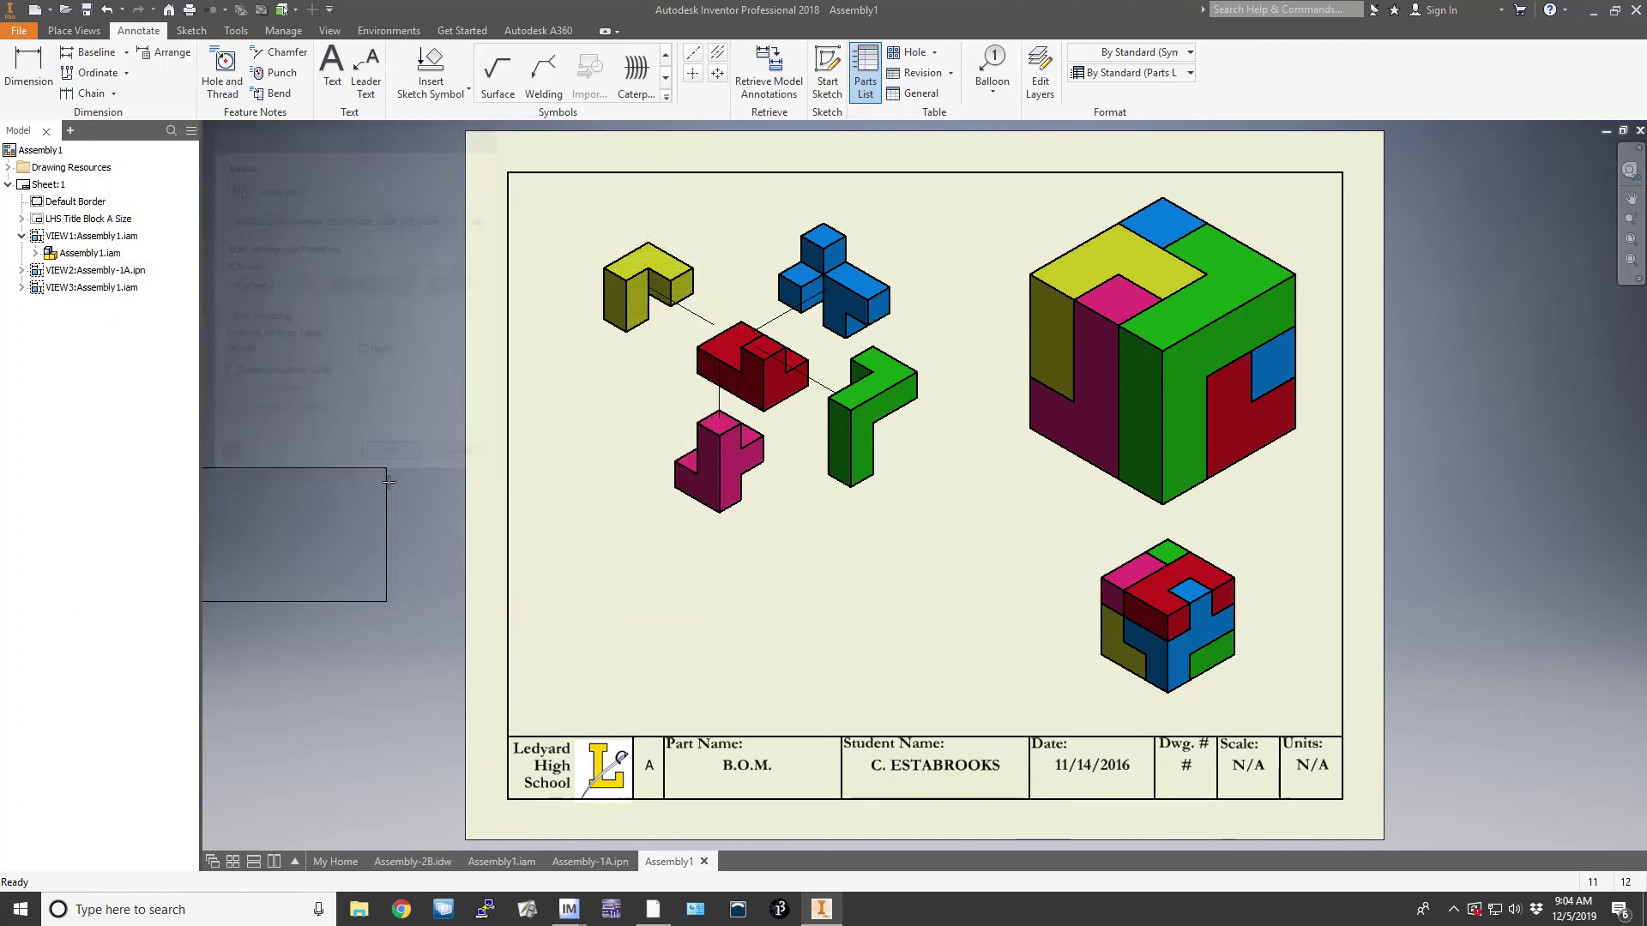
pyautogui.click(1067, 602)
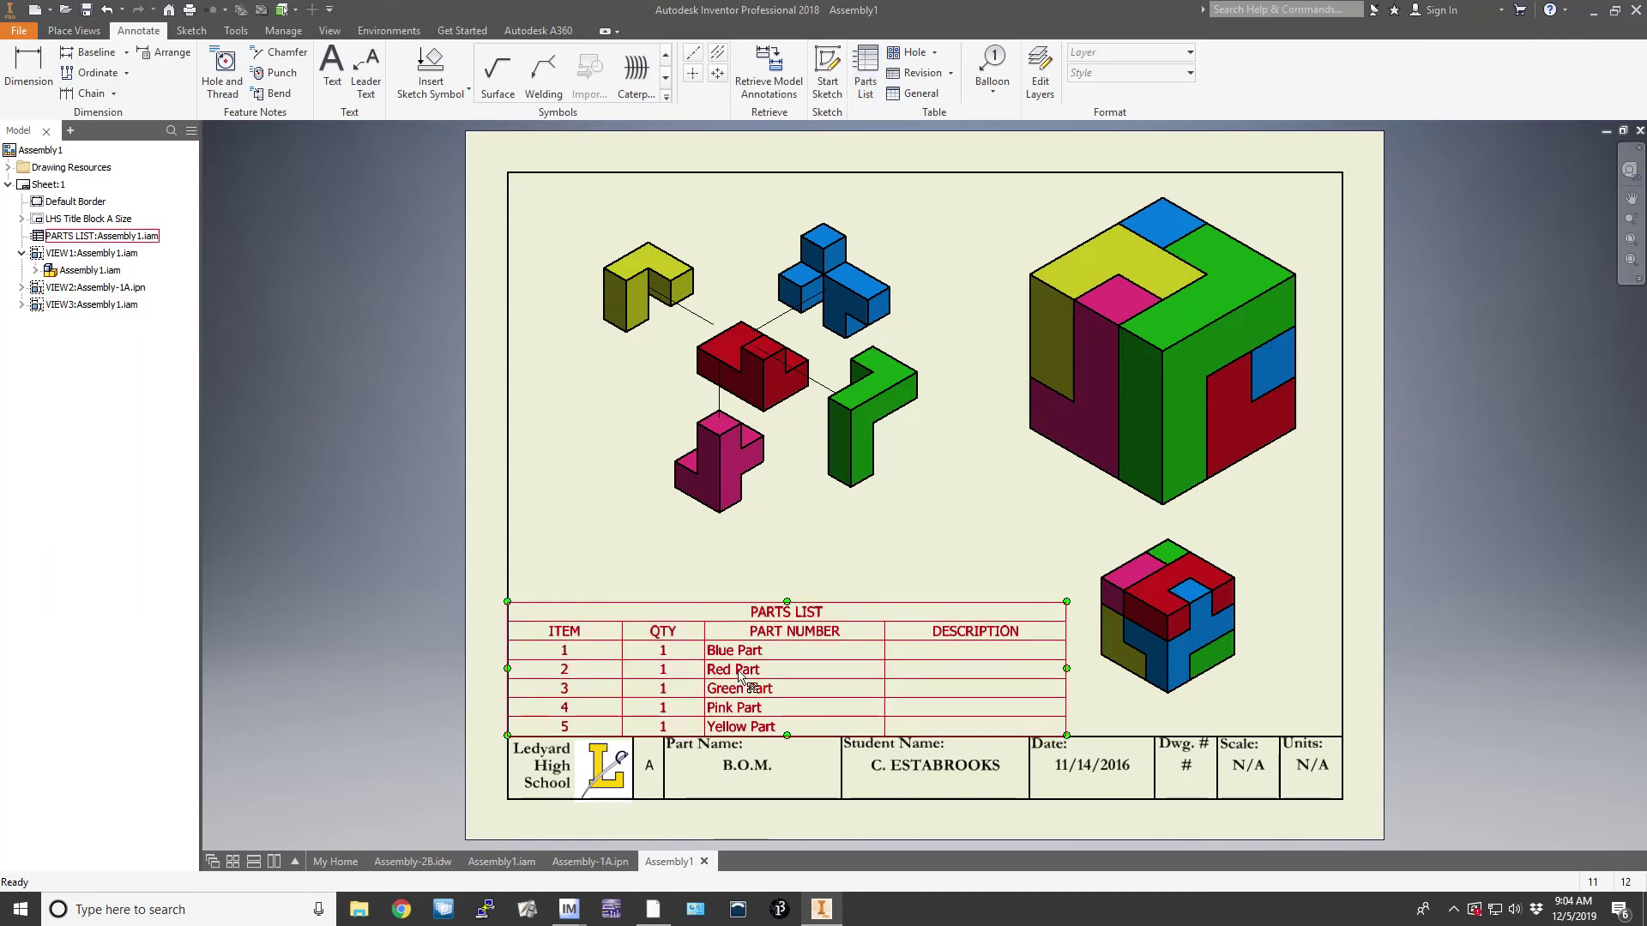
pyautogui.press('Escape')
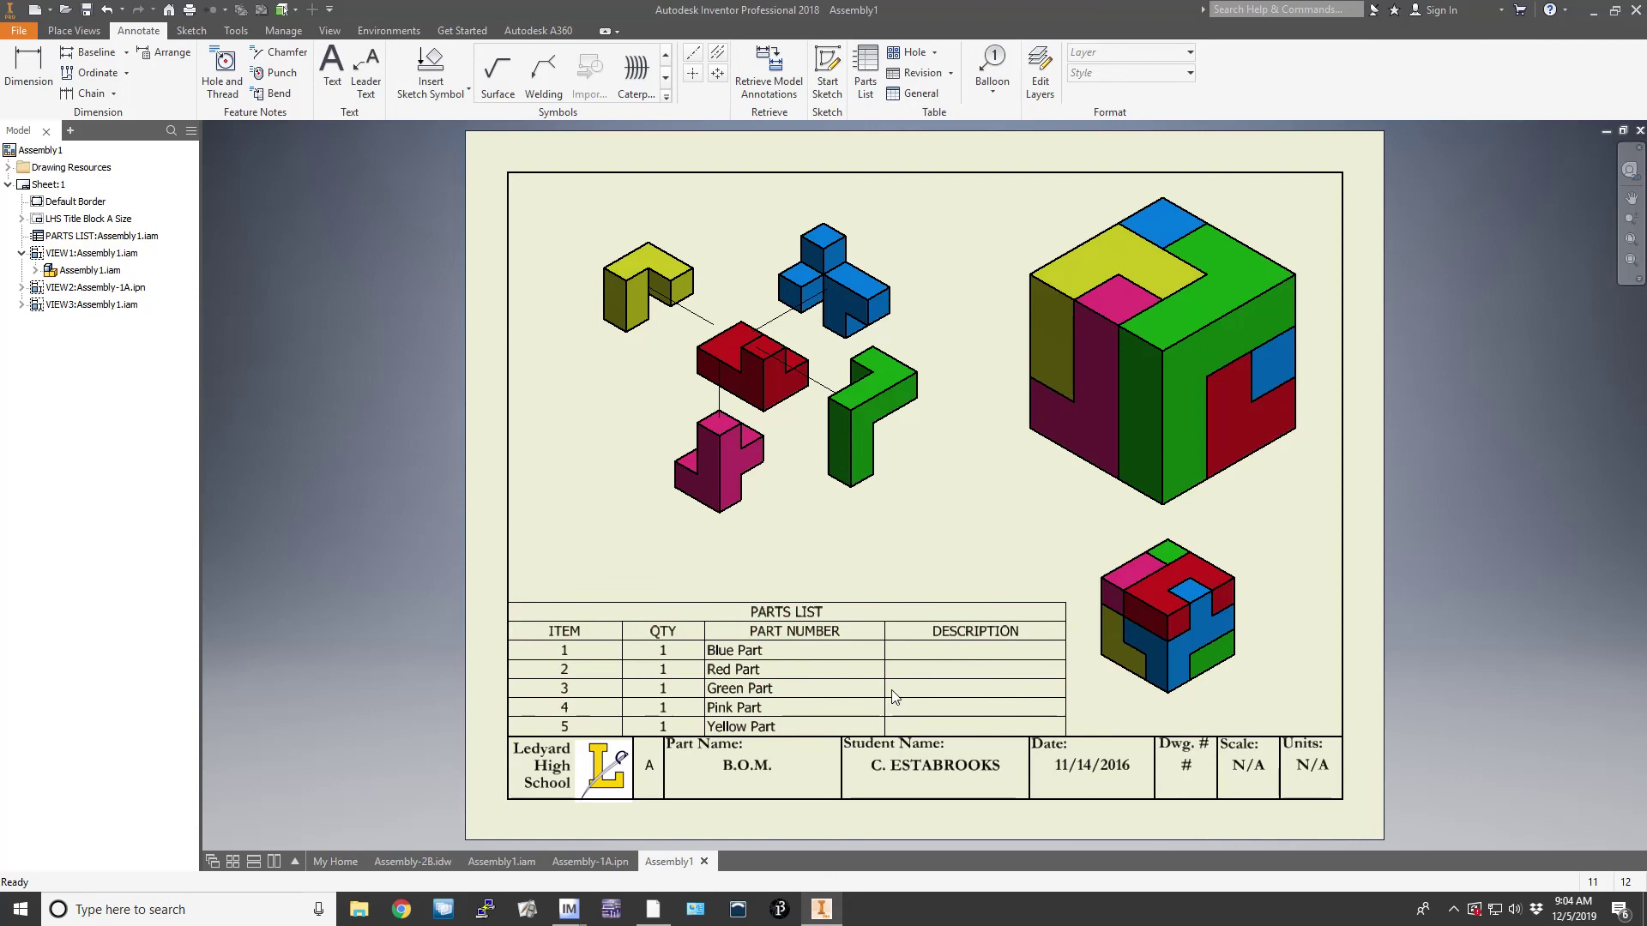
pyautogui.click(943, 635)
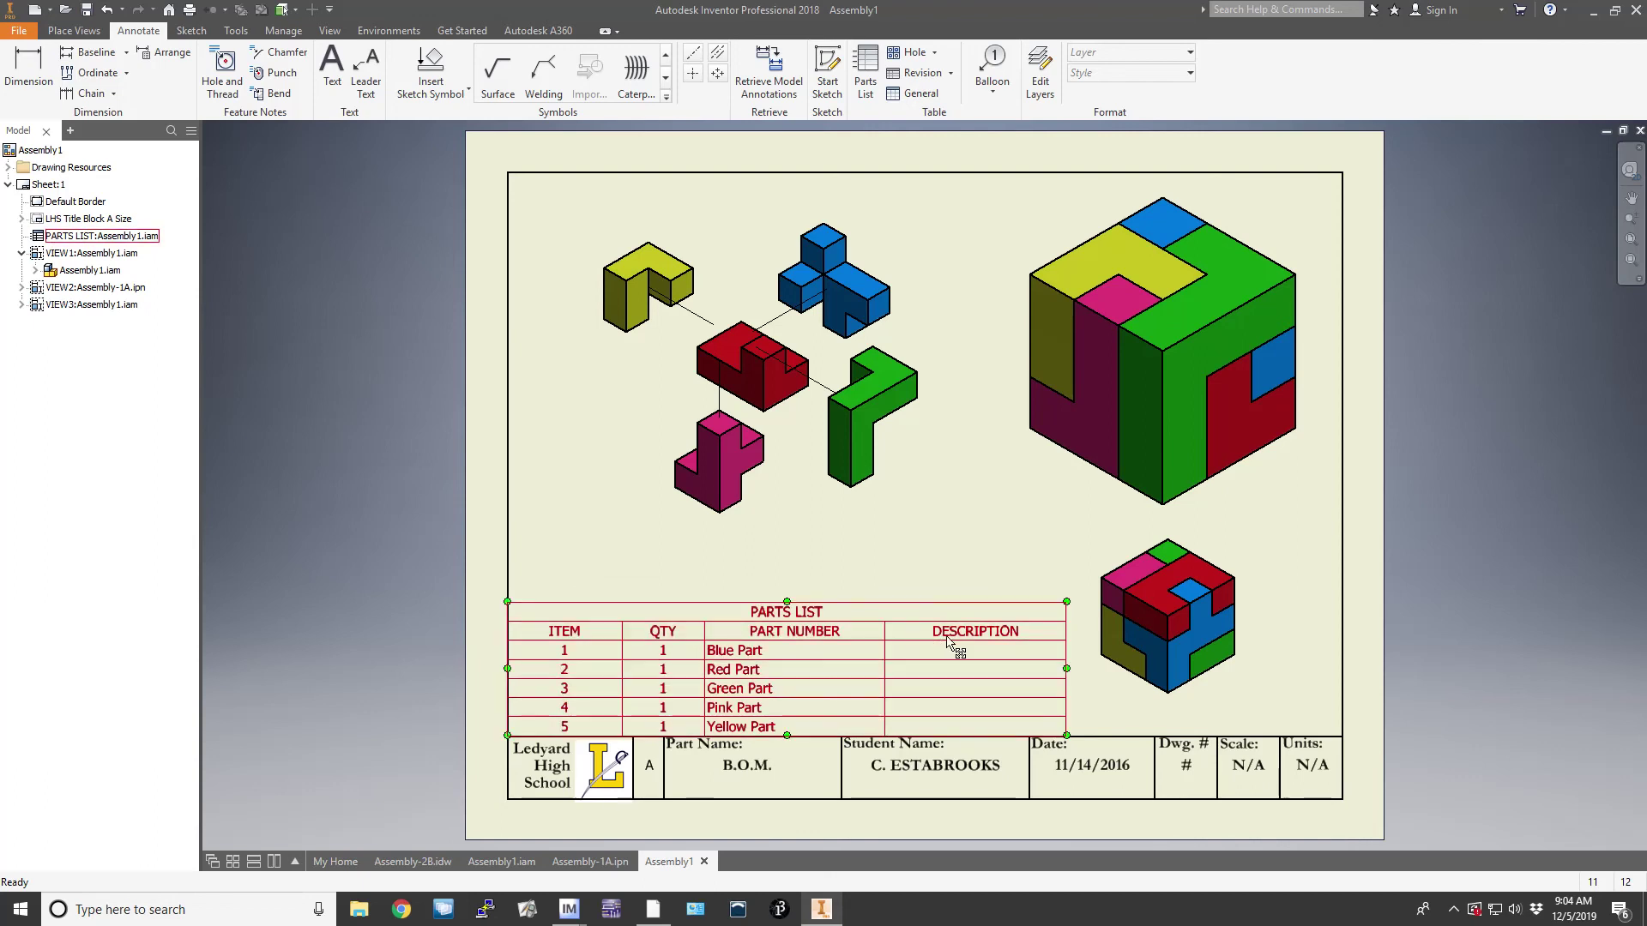
pyautogui.doubleClick(950, 641)
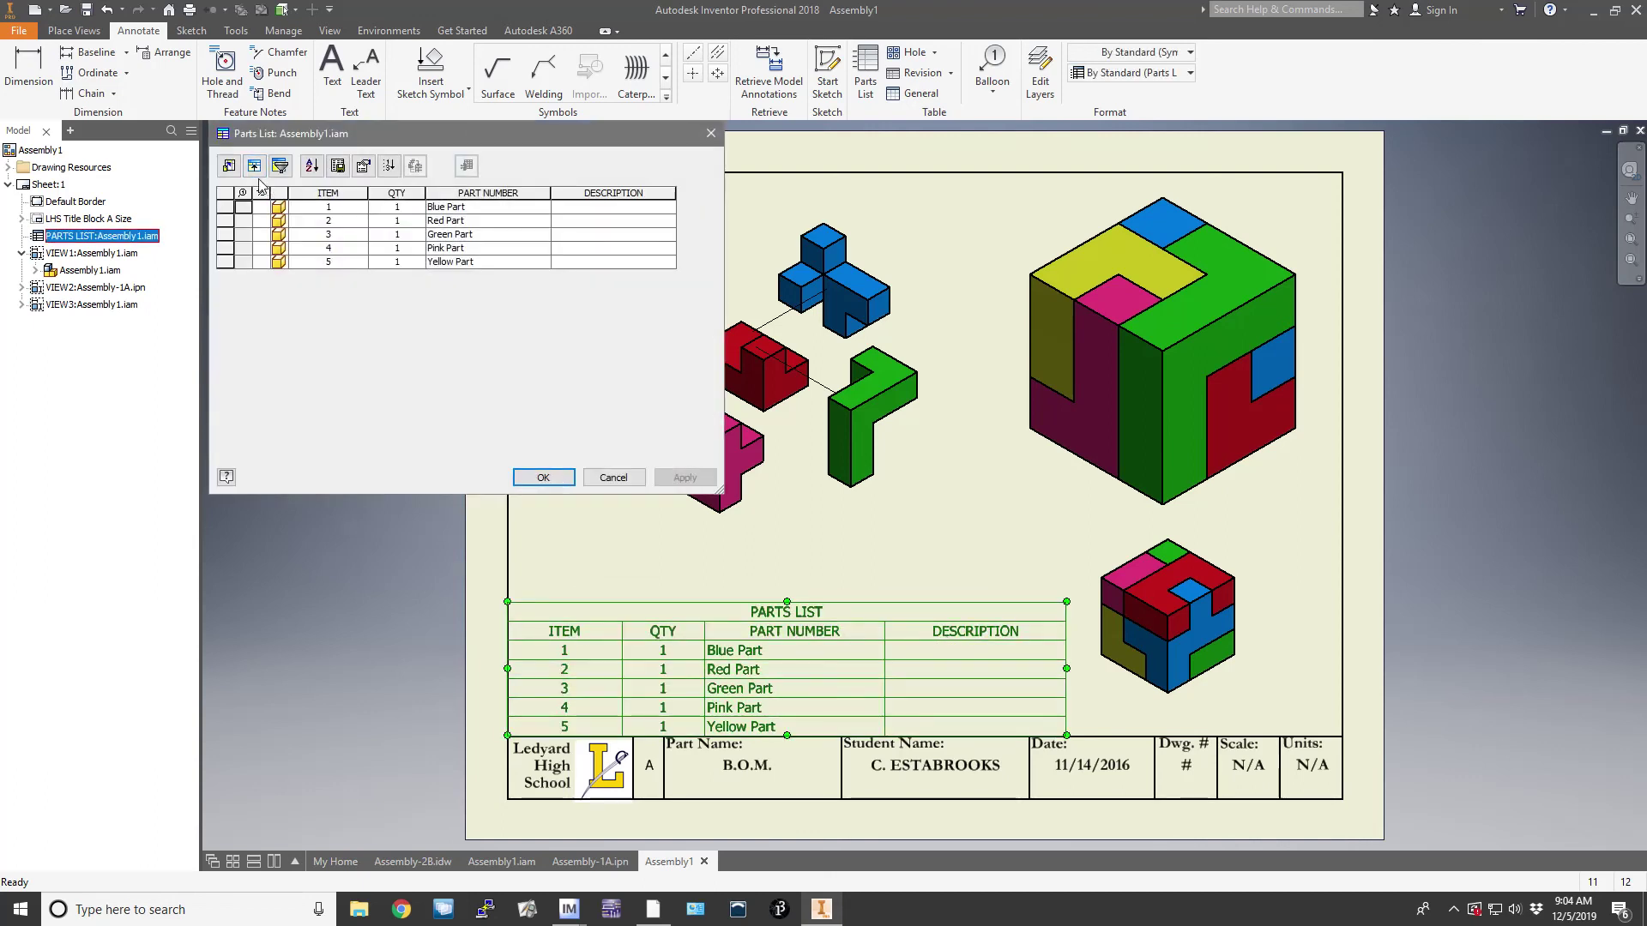
# Step: Drop the DESCRIPTION column, keeping ITEM, QTY and PART NUMBER, and move the table to the lower-left corner
pyautogui.click(229, 167)
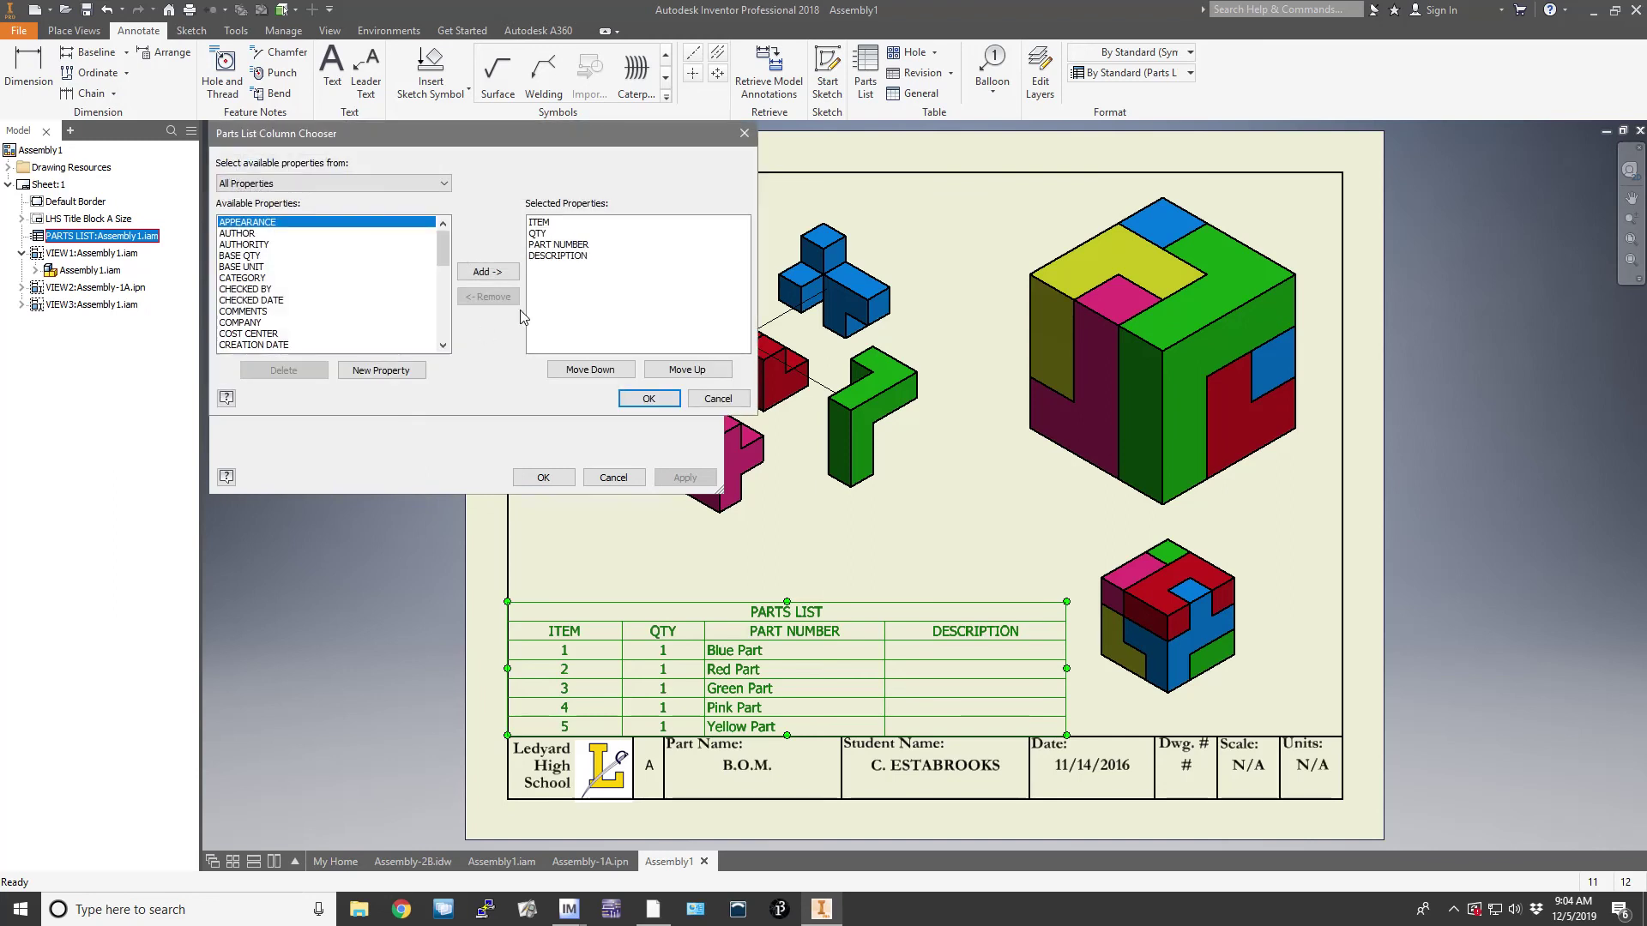
pyautogui.click(549, 256)
pyautogui.click(487, 297)
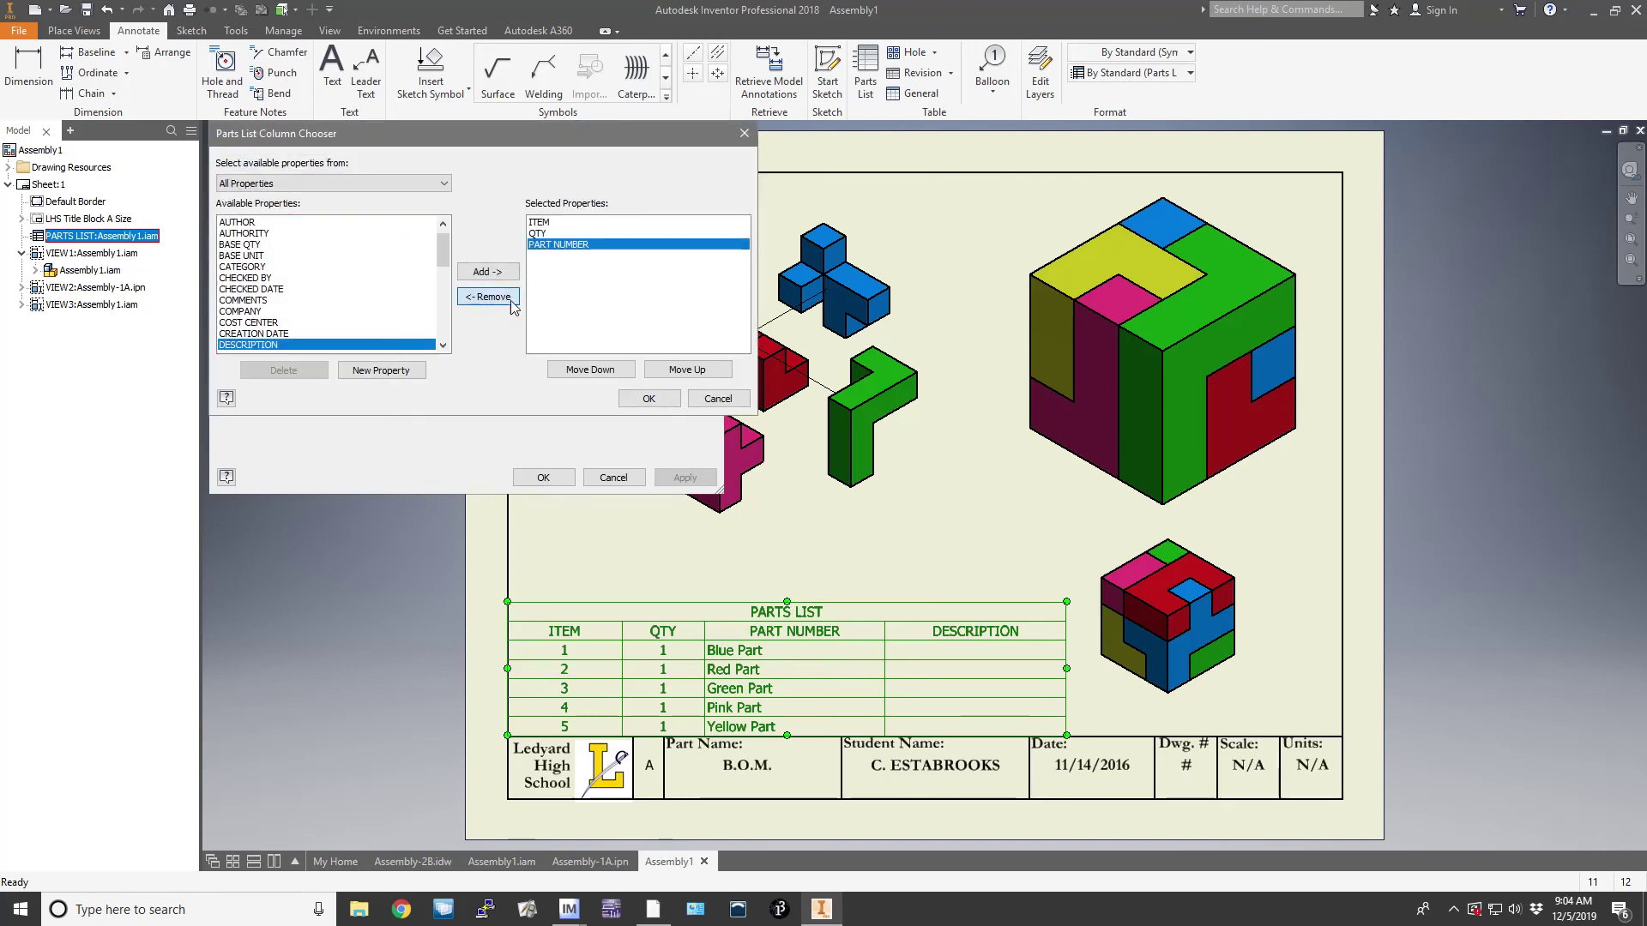
pyautogui.click(648, 399)
pyautogui.click(556, 480)
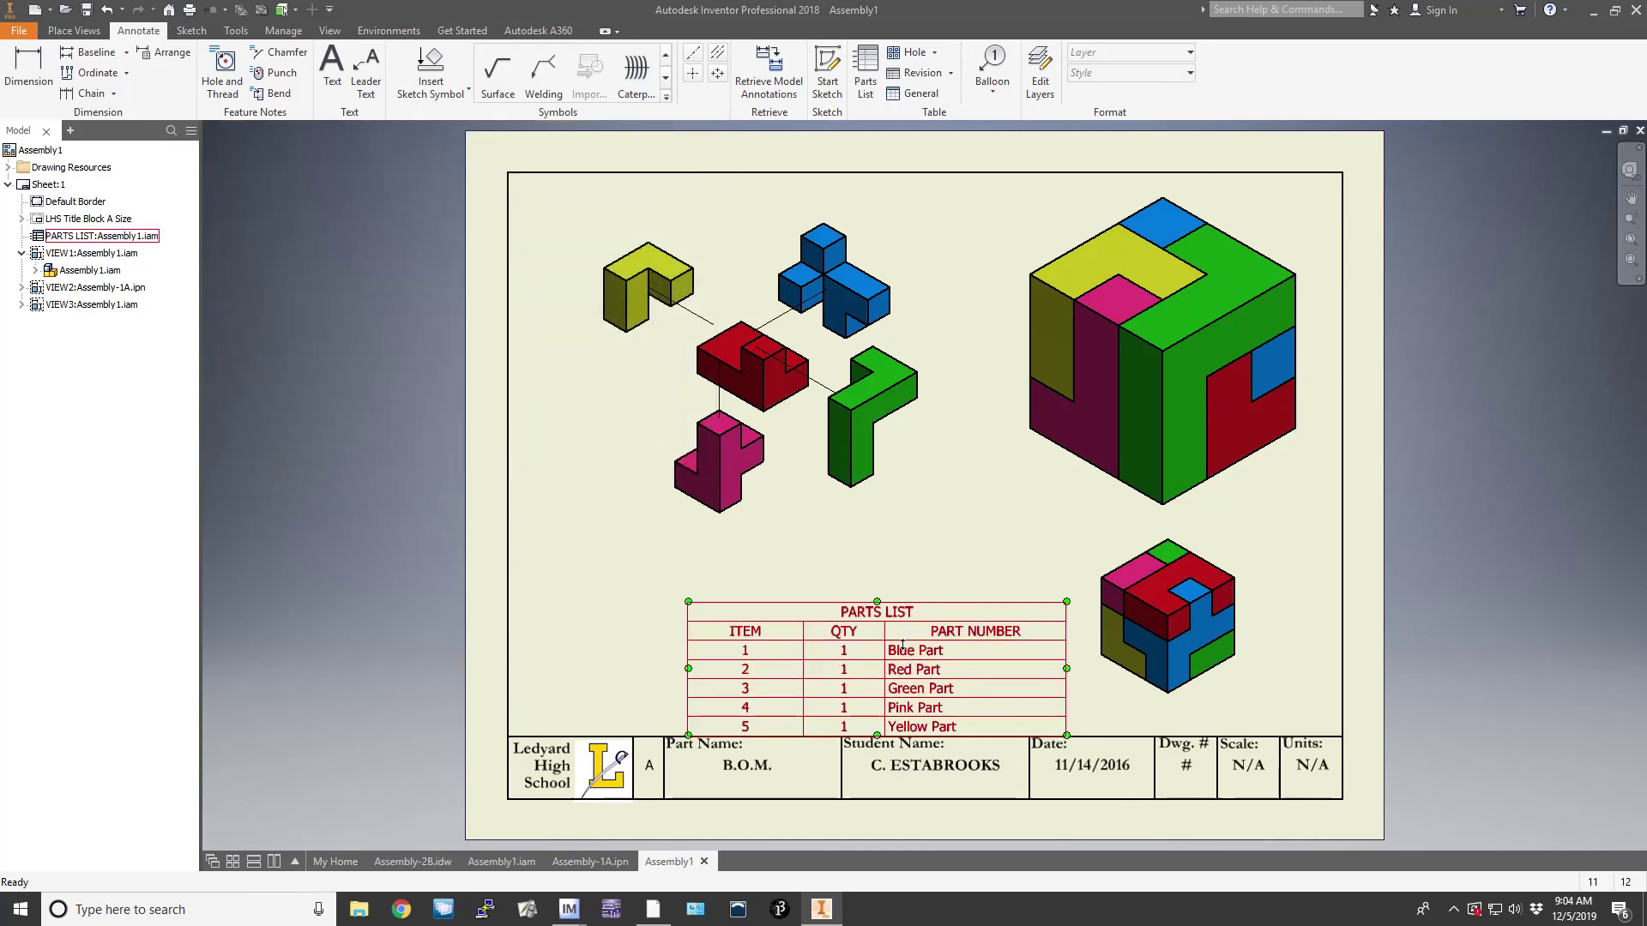
pyautogui.moveTo(881, 619); pyautogui.dragTo(722, 653)
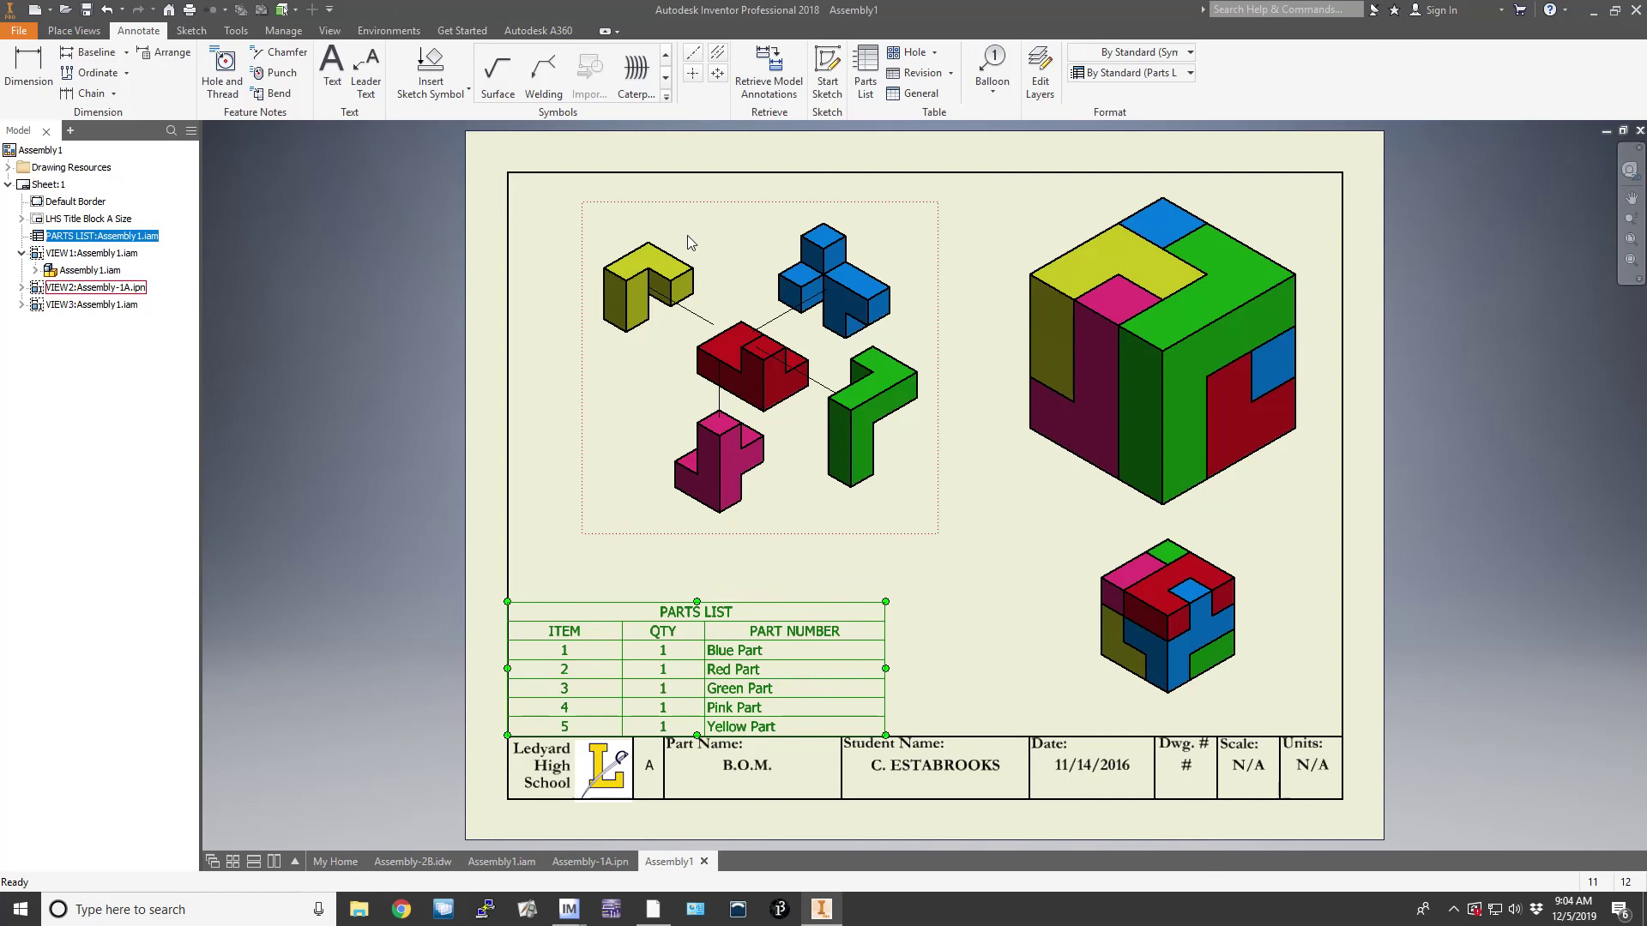
# Step: Start the Balloon tool and place balloon 1 above right of the blue part
pyautogui.click(996, 58)
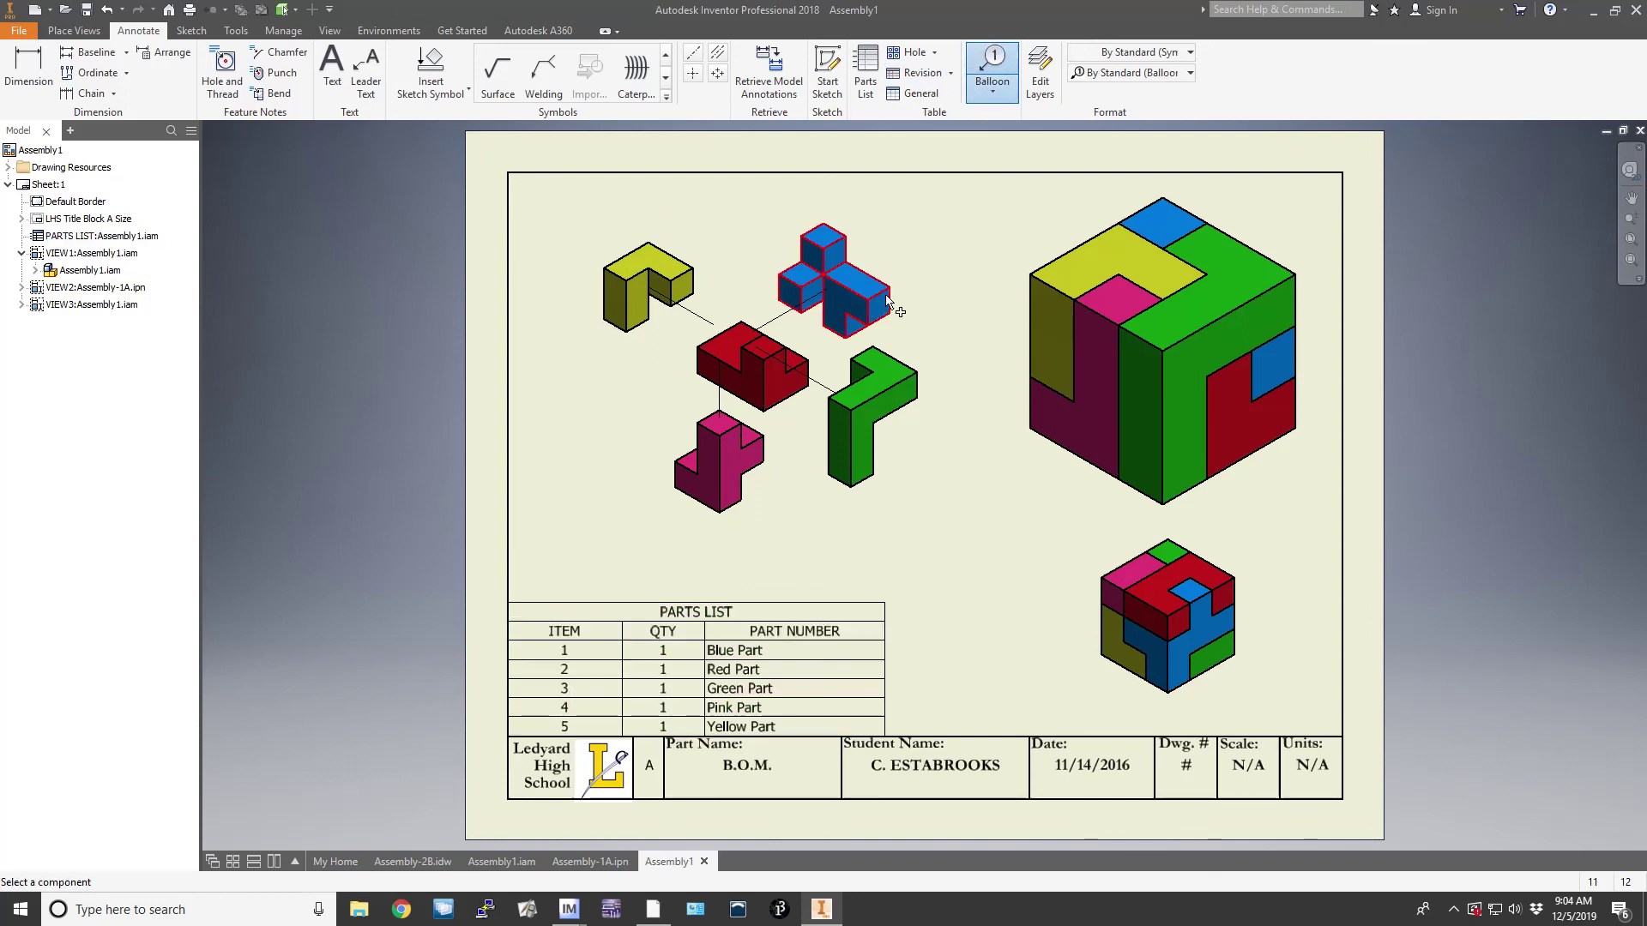
pyautogui.click(993, 60)
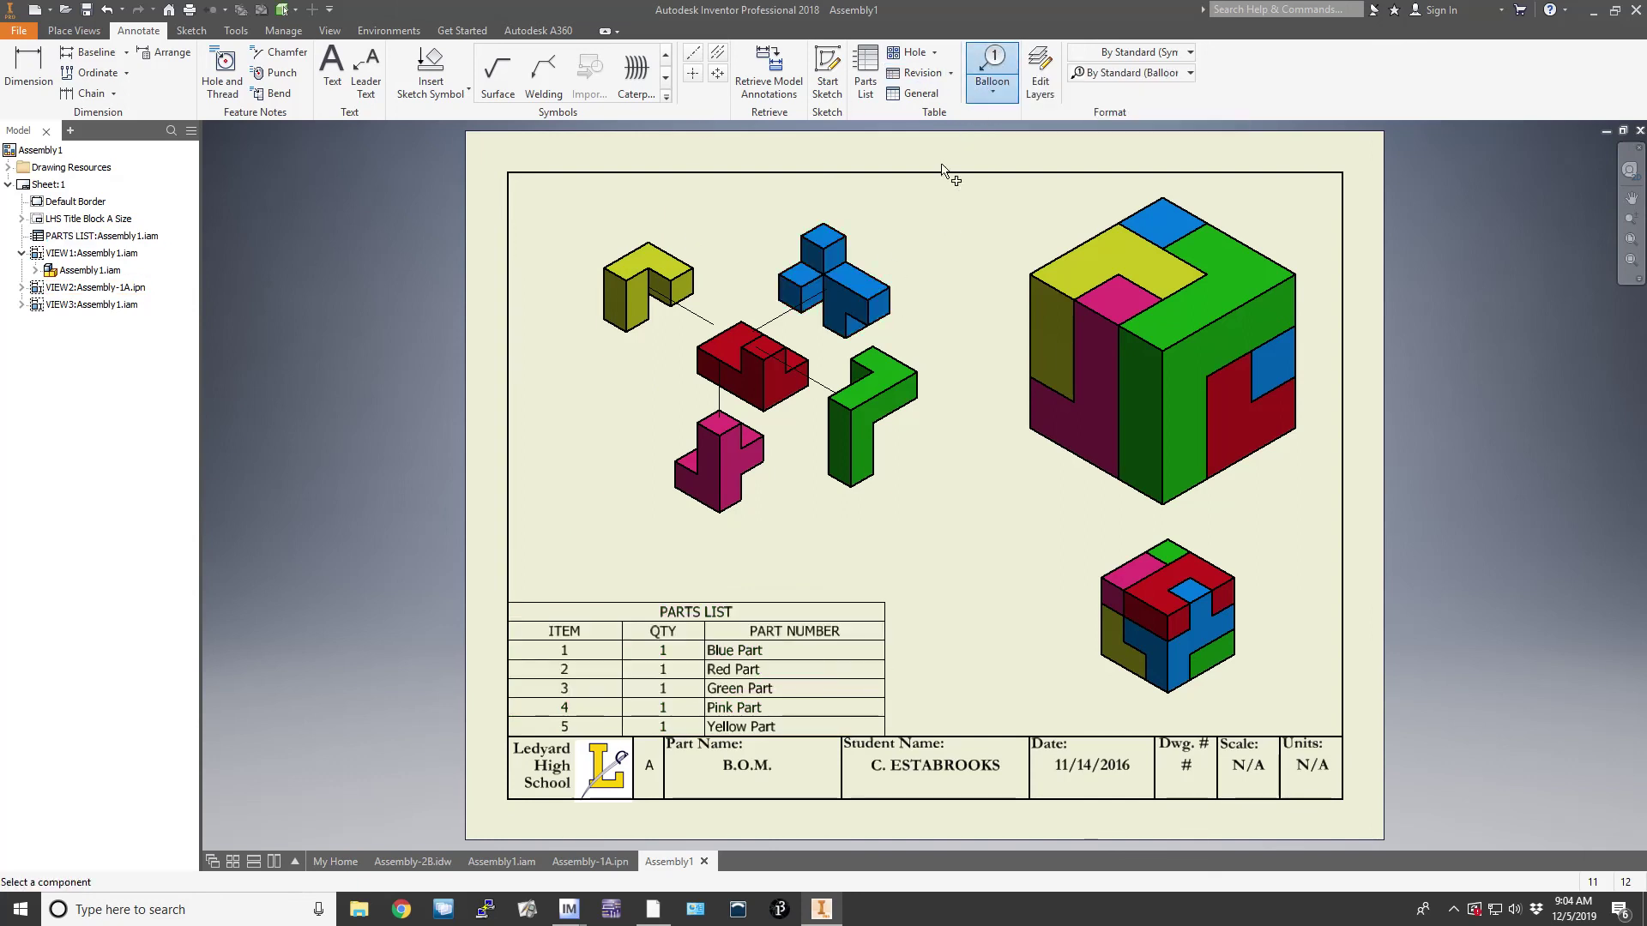
pyautogui.click(869, 273)
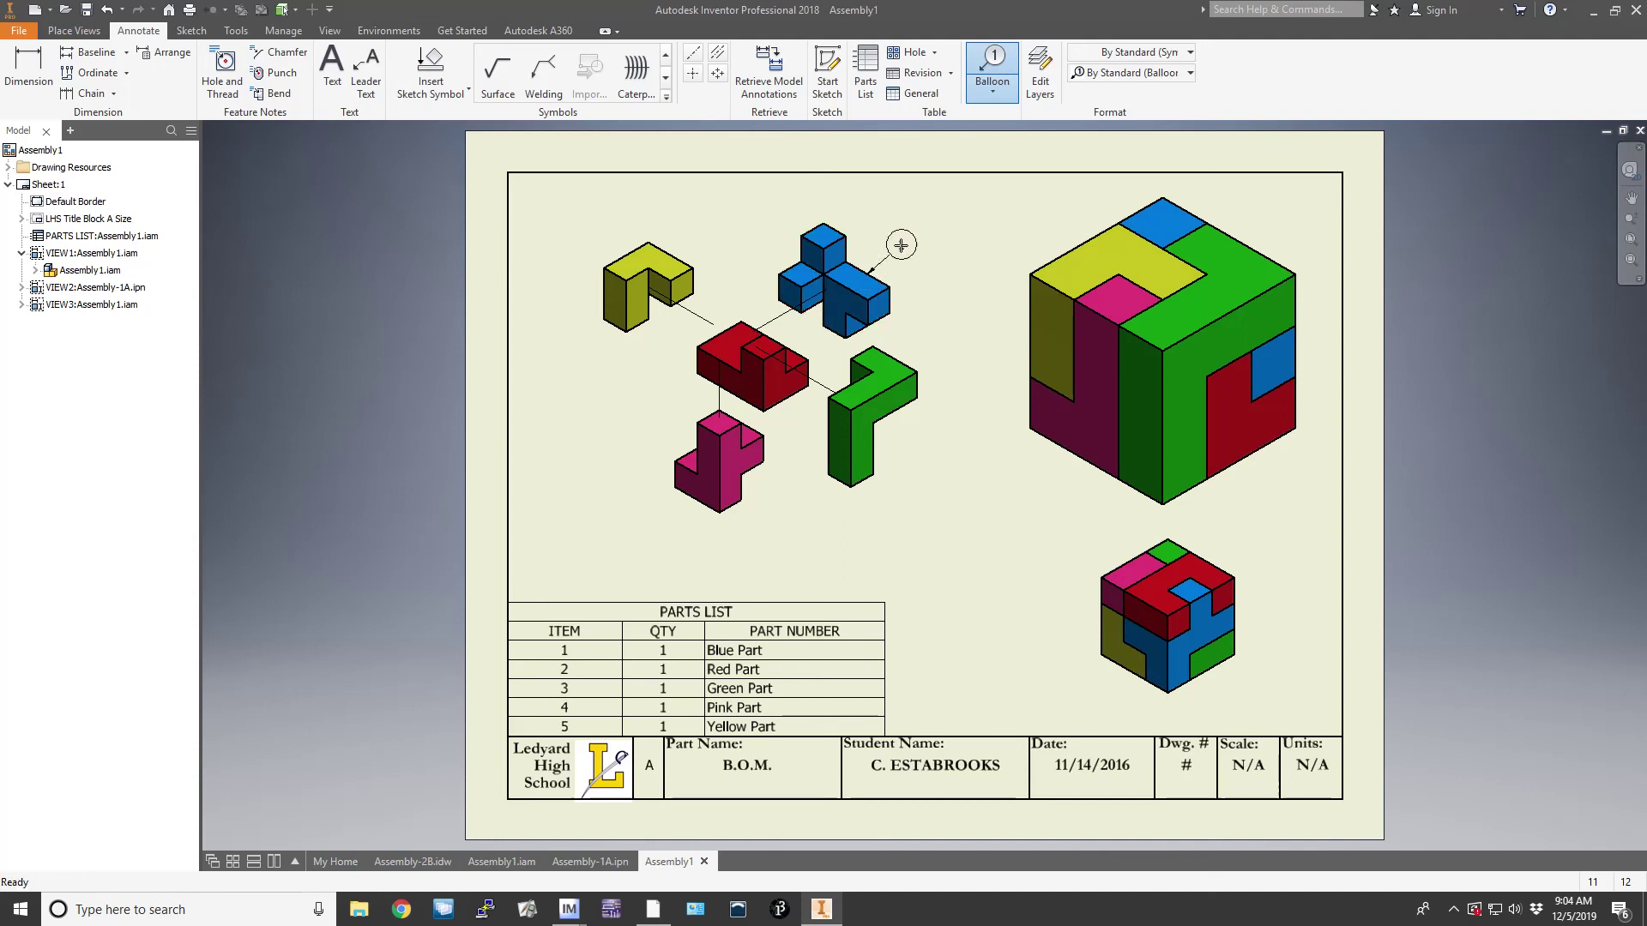
pyautogui.click(939, 225)
pyautogui.rightClick(981, 225)
pyautogui.click(975, 281)
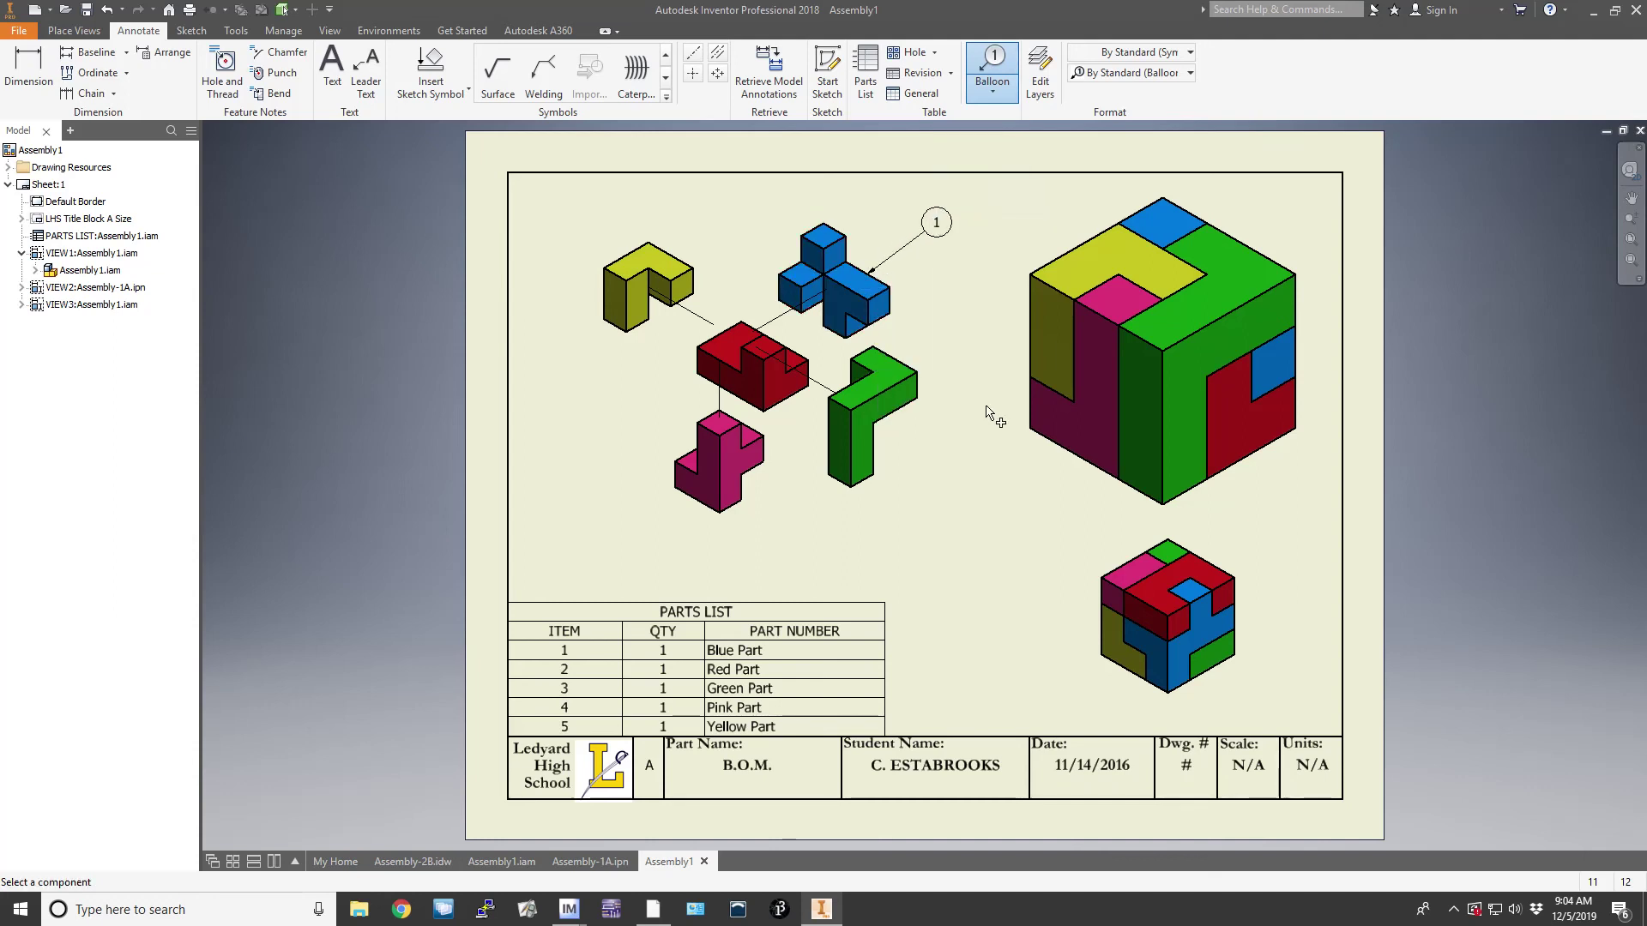
# Step: Add balloon 3 below right of the green part and balloon 4 below left of the pink part
pyautogui.click(875, 477)
pyautogui.click(943, 532)
pyautogui.rightClick(944, 533)
pyautogui.click(995, 530)
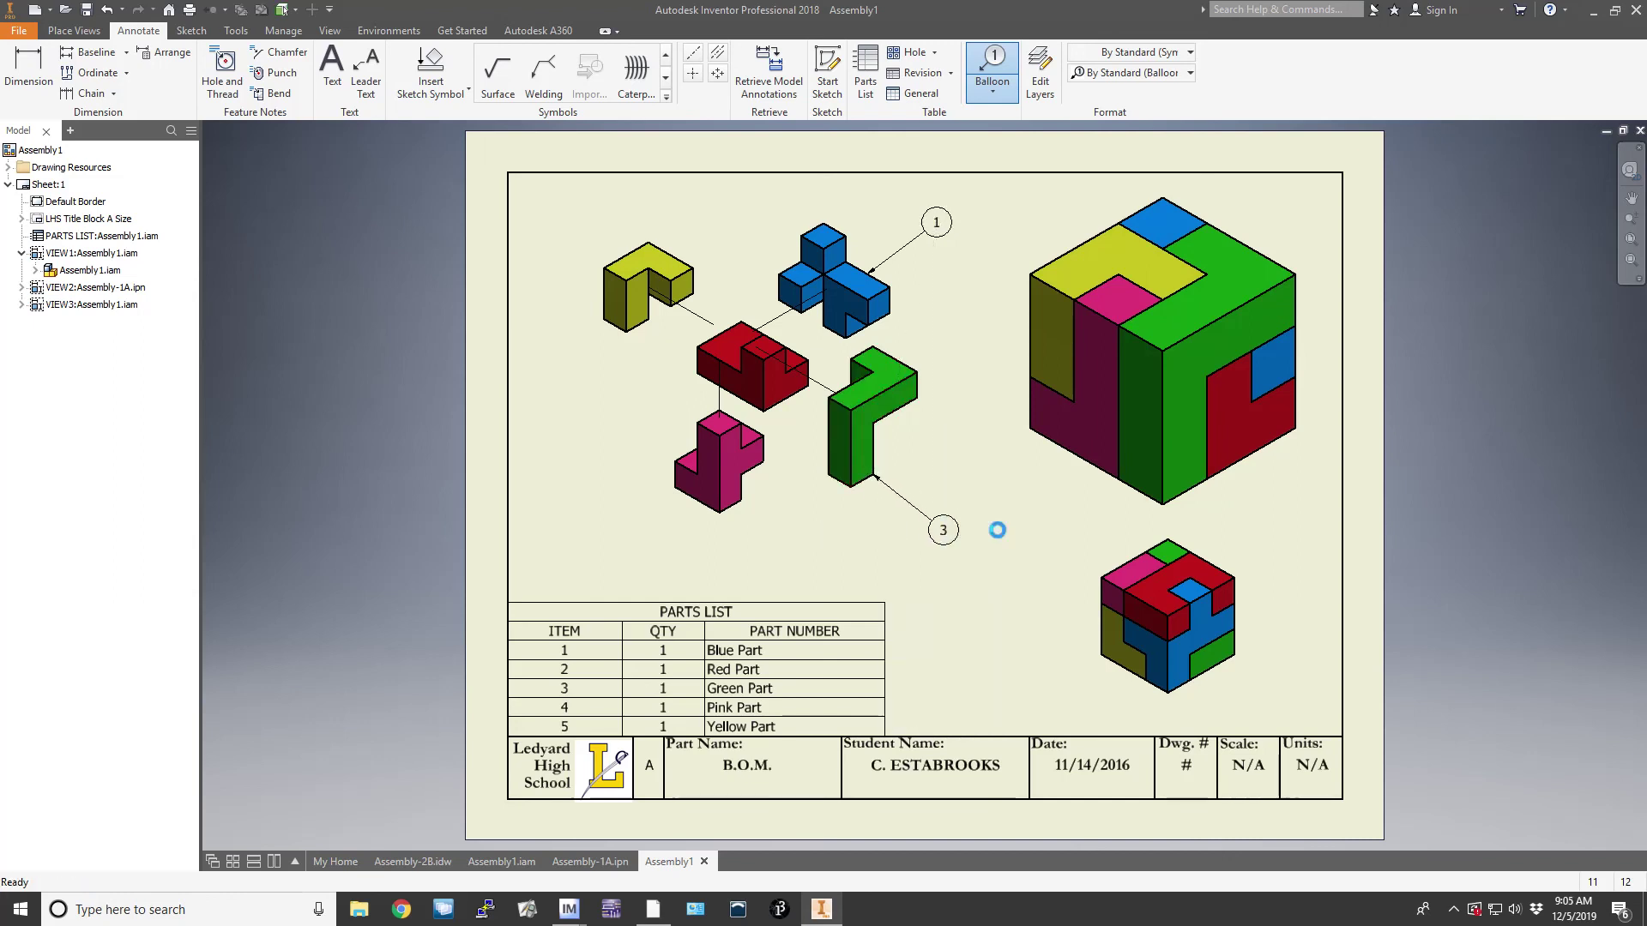
pyautogui.click(687, 501)
pyautogui.click(615, 530)
pyautogui.rightClick(615, 530)
pyautogui.click(667, 531)
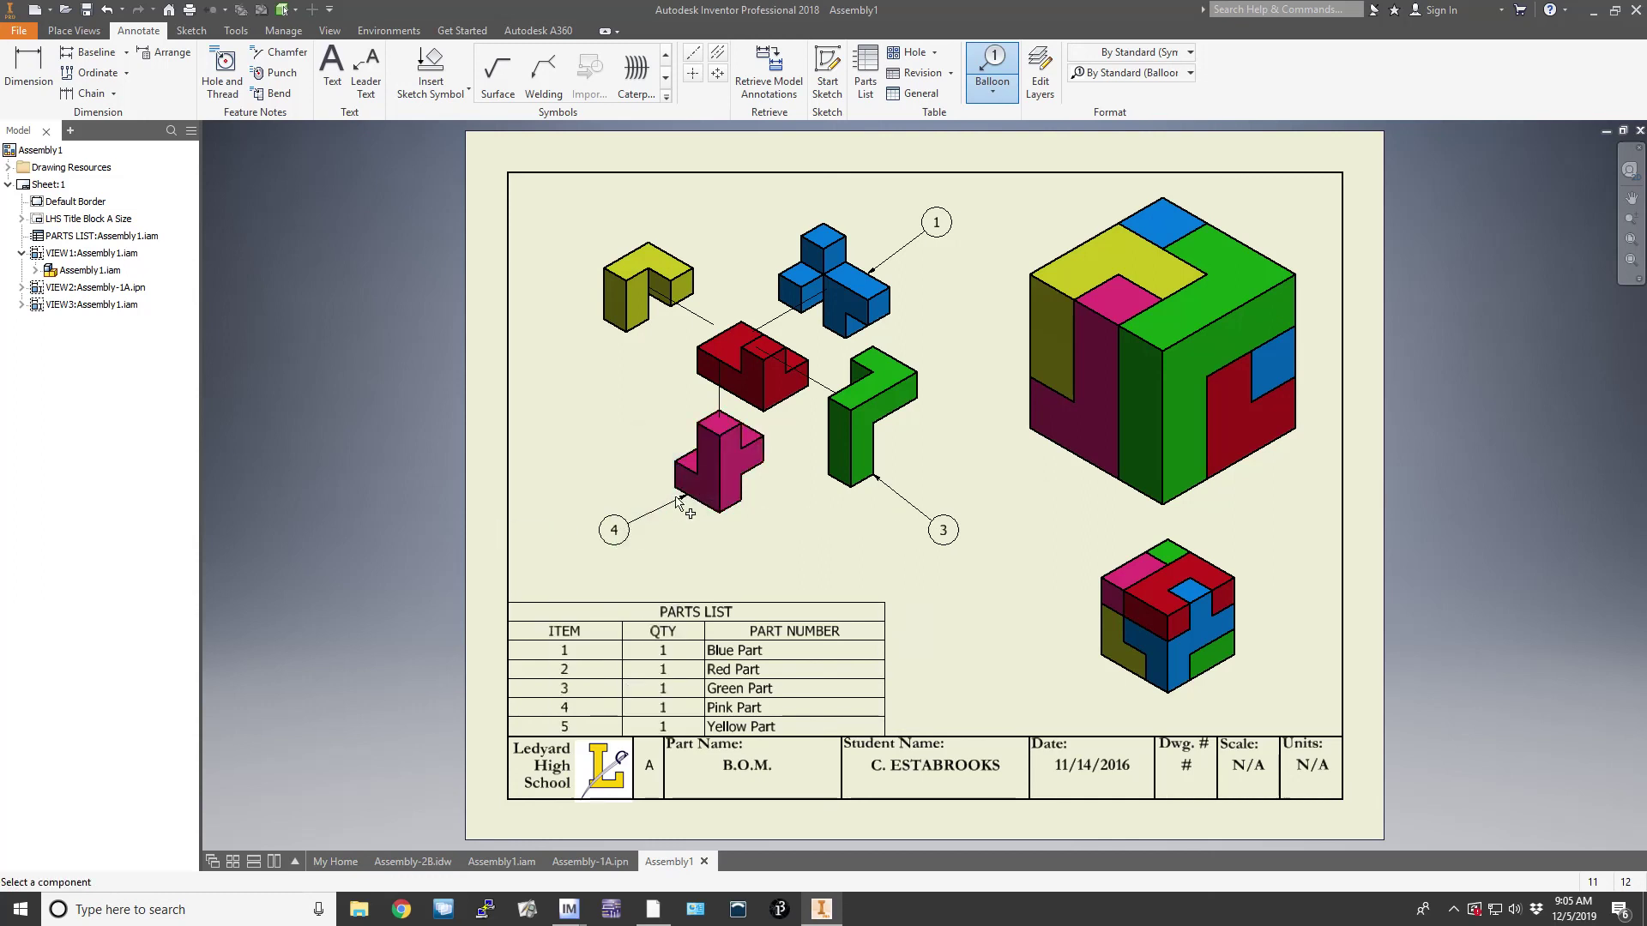
# Step: Add balloon 5 above left of the yellow part and balloon 2 left of the red part
pyautogui.click(599, 282)
pyautogui.click(550, 223)
pyautogui.rightClick(550, 223)
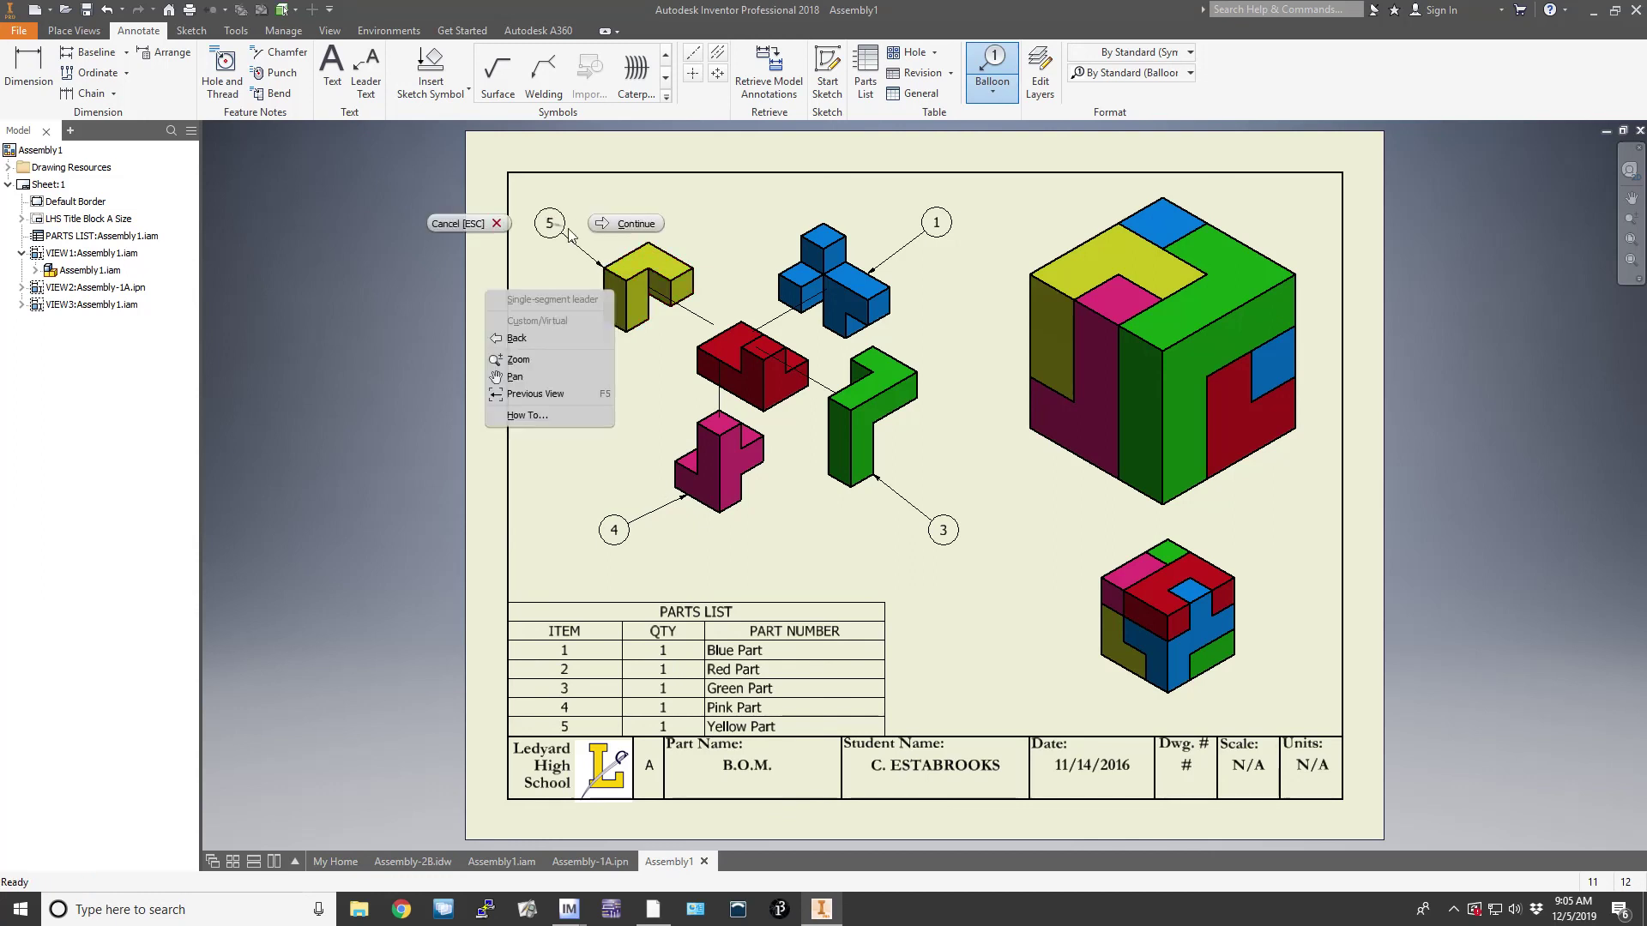
pyautogui.click(593, 231)
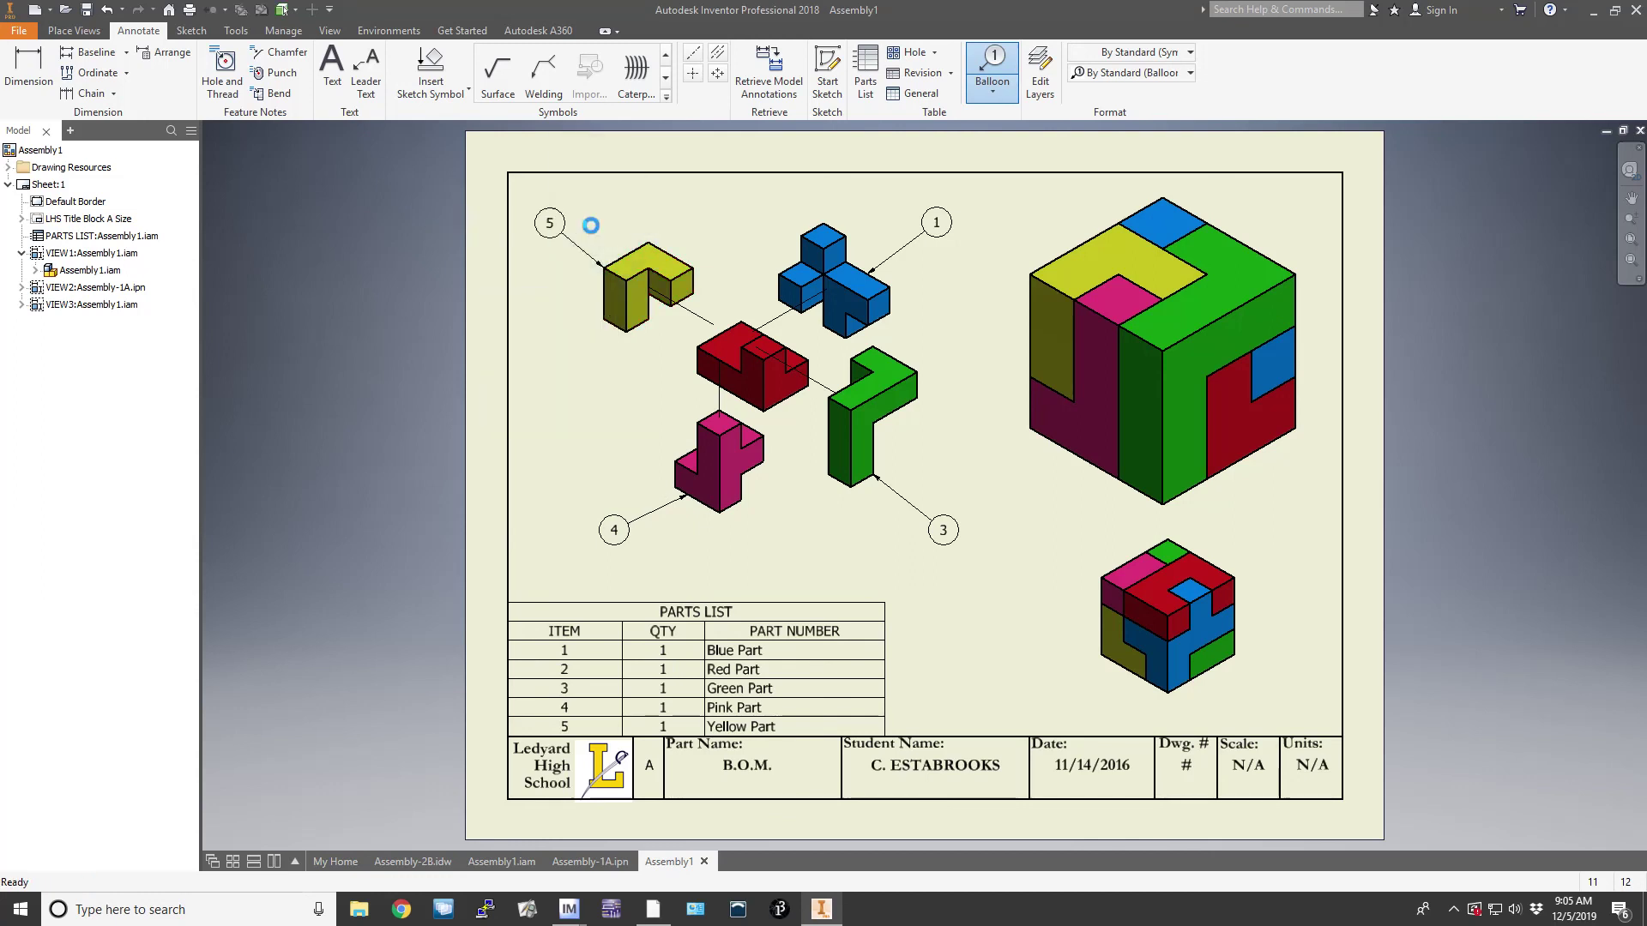
pyautogui.click(694, 372)
pyautogui.click(583, 404)
pyautogui.rightClick(583, 404)
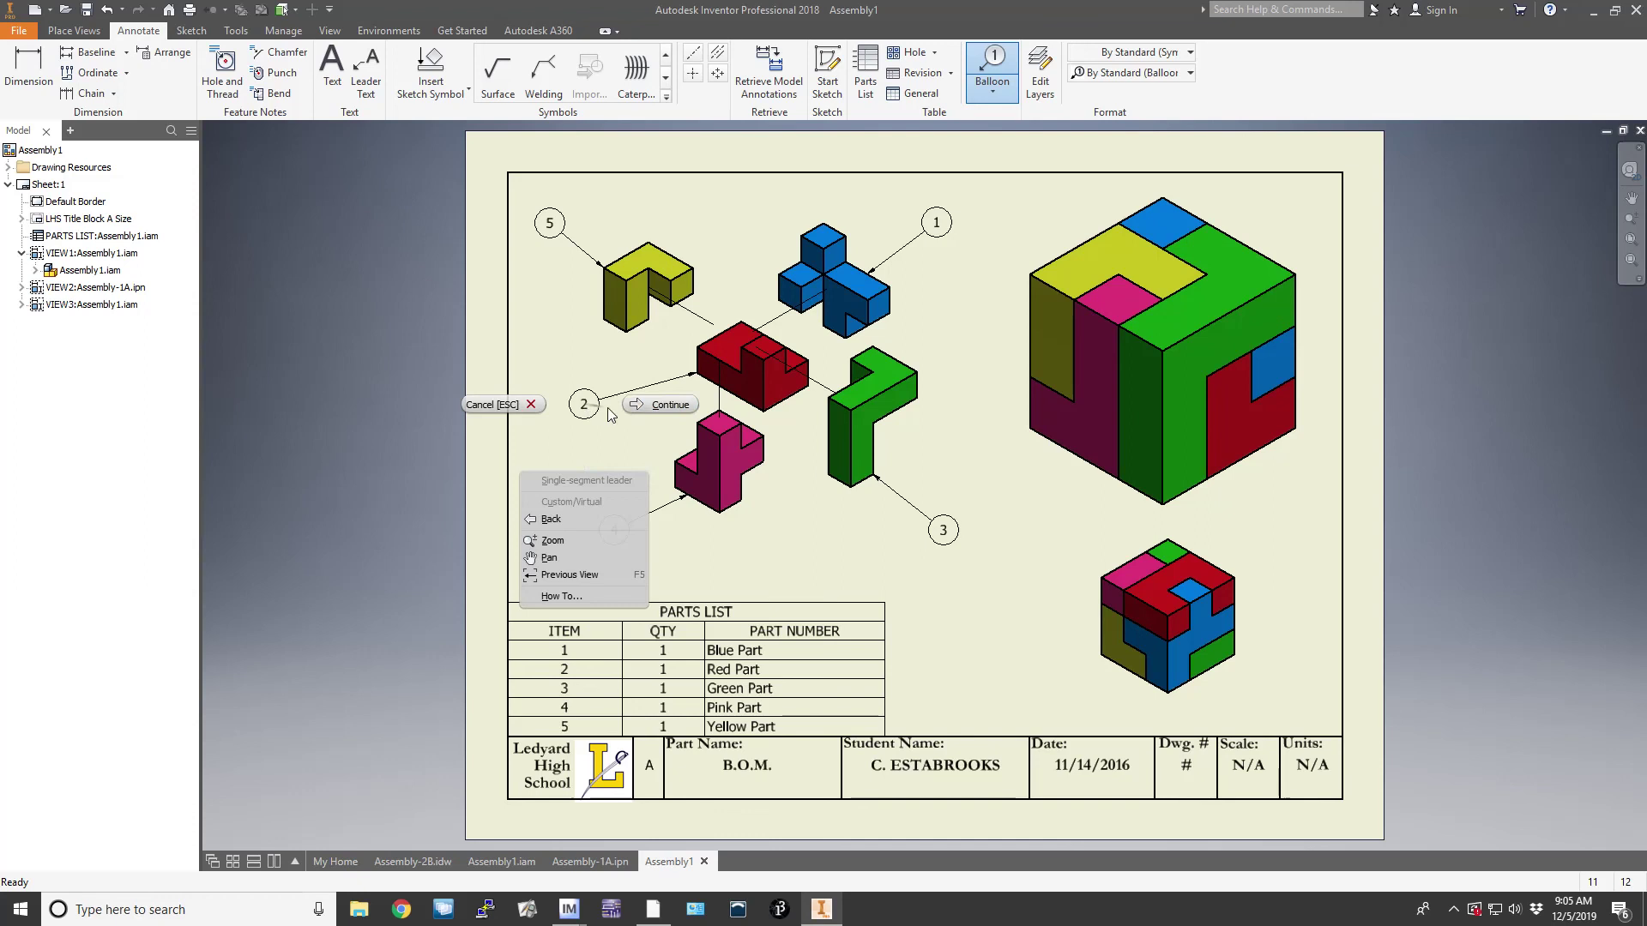
pyautogui.click(635, 409)
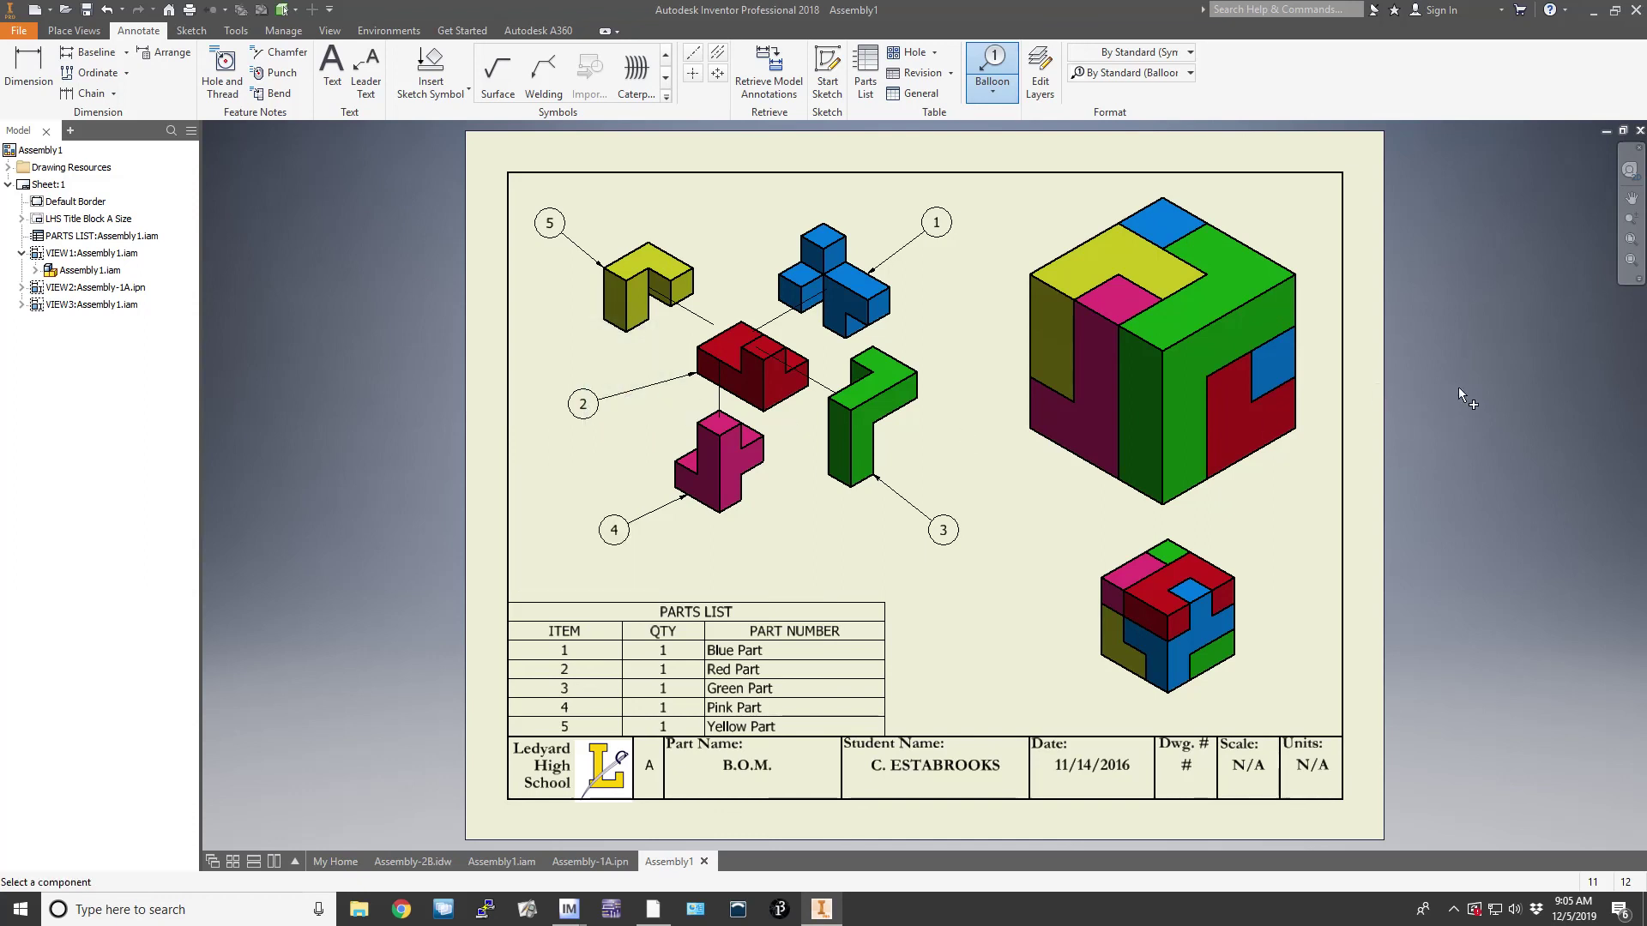